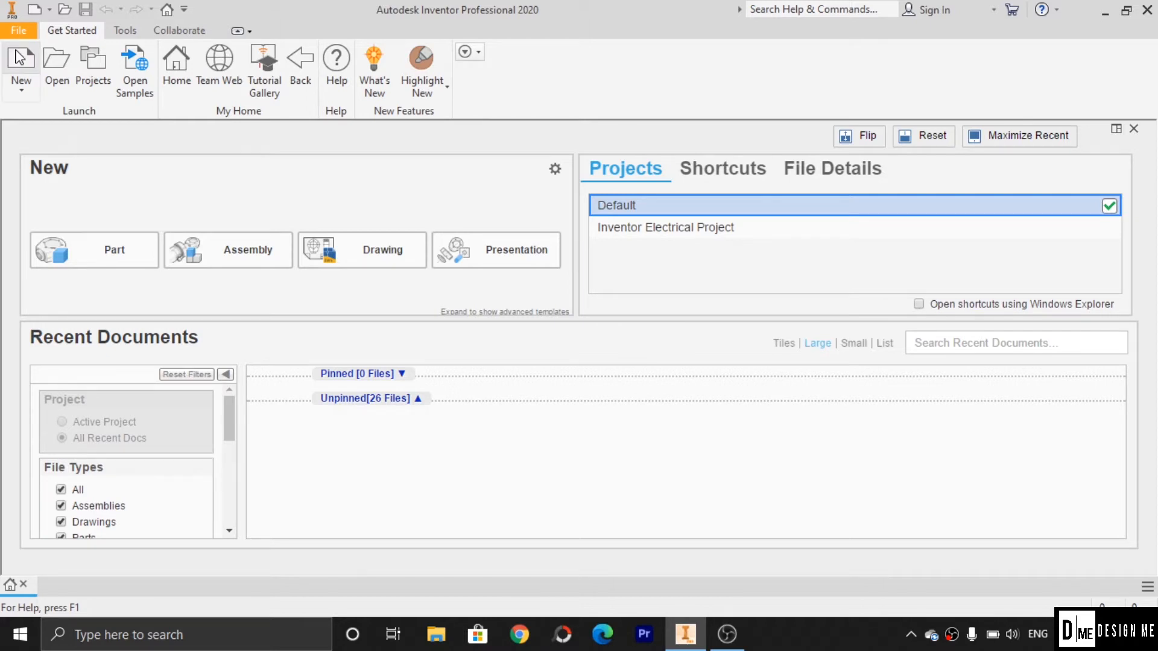
Create a new part from the metric Standard (mm).ipt template and start a 2D sketch on the front-facing XY plane
left_click(20, 59)
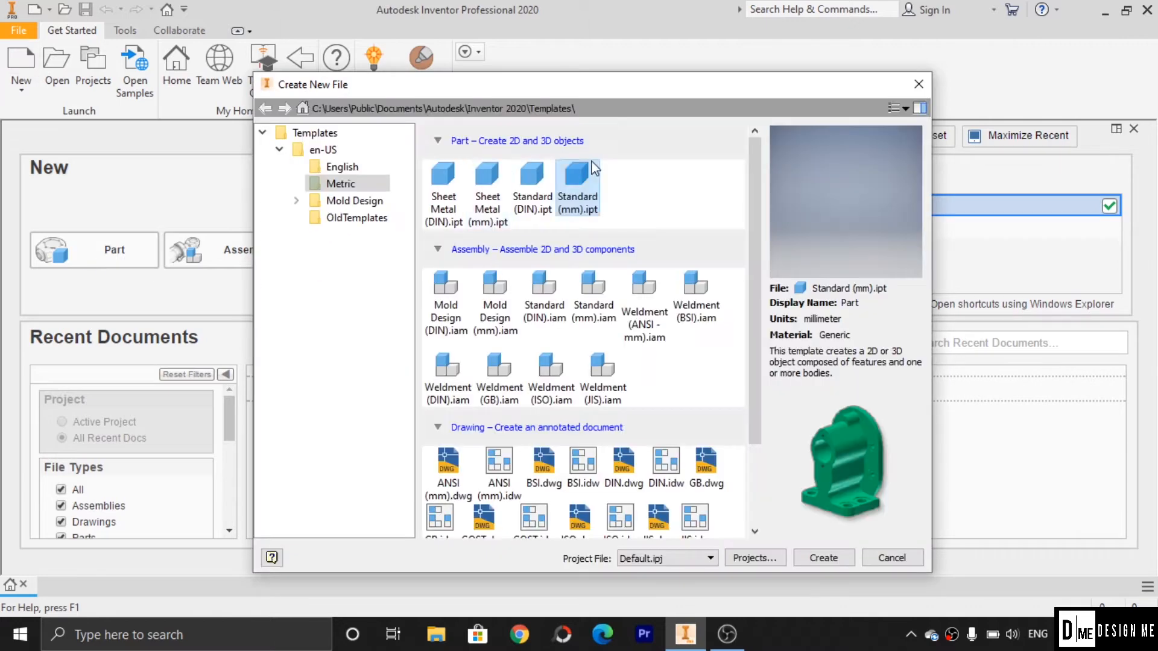
left_click(823, 561)
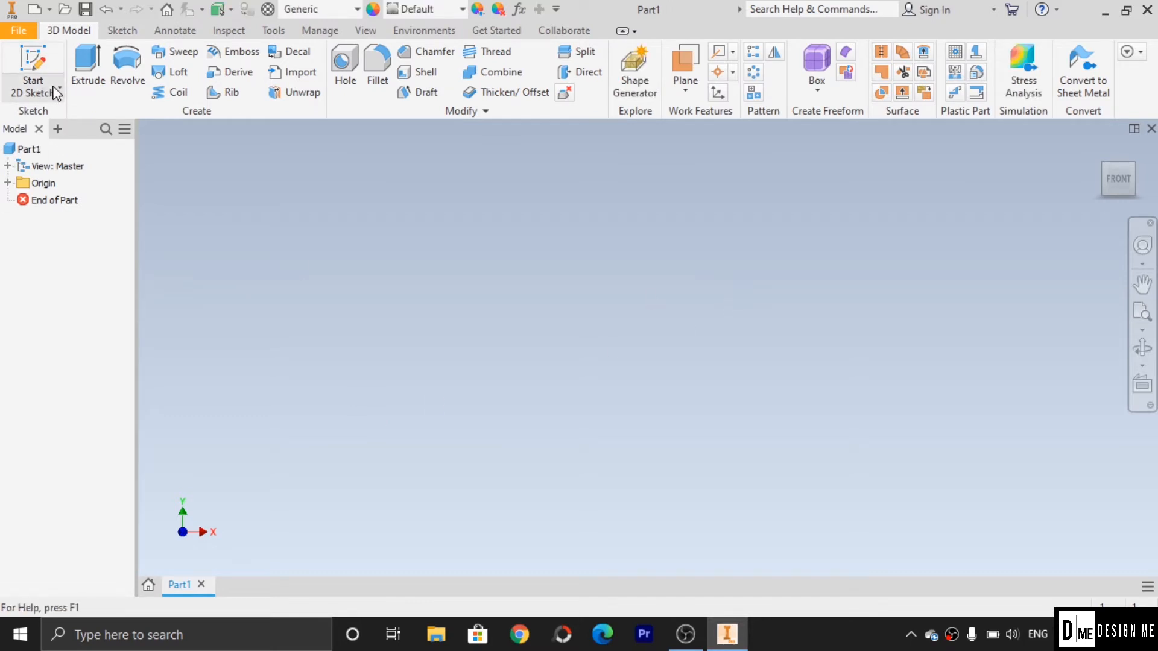
left_click(47, 69)
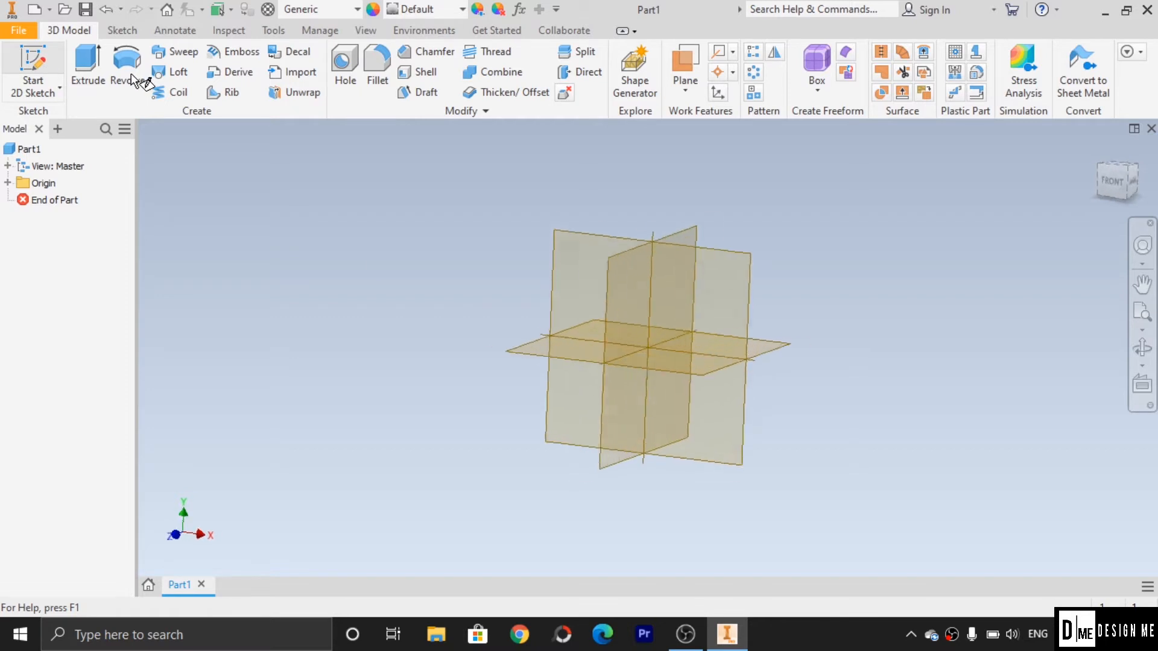
left_click(734, 288)
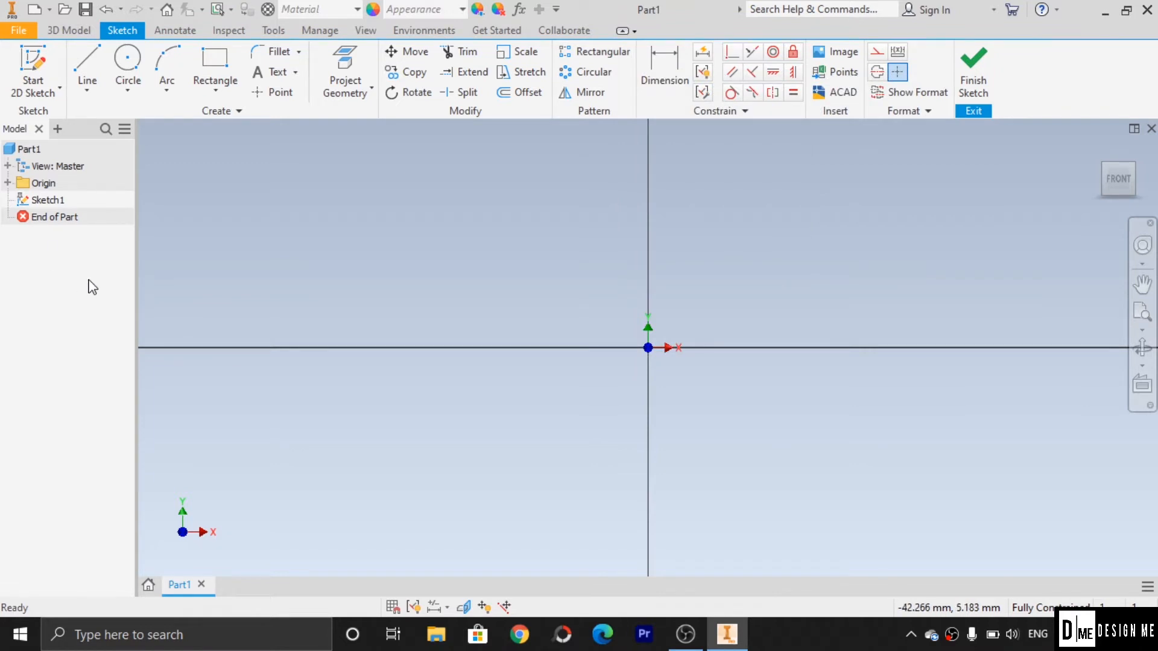
Sketch a circle centred on the vertical axis, about 12 mm above the origin
left_click(127, 61)
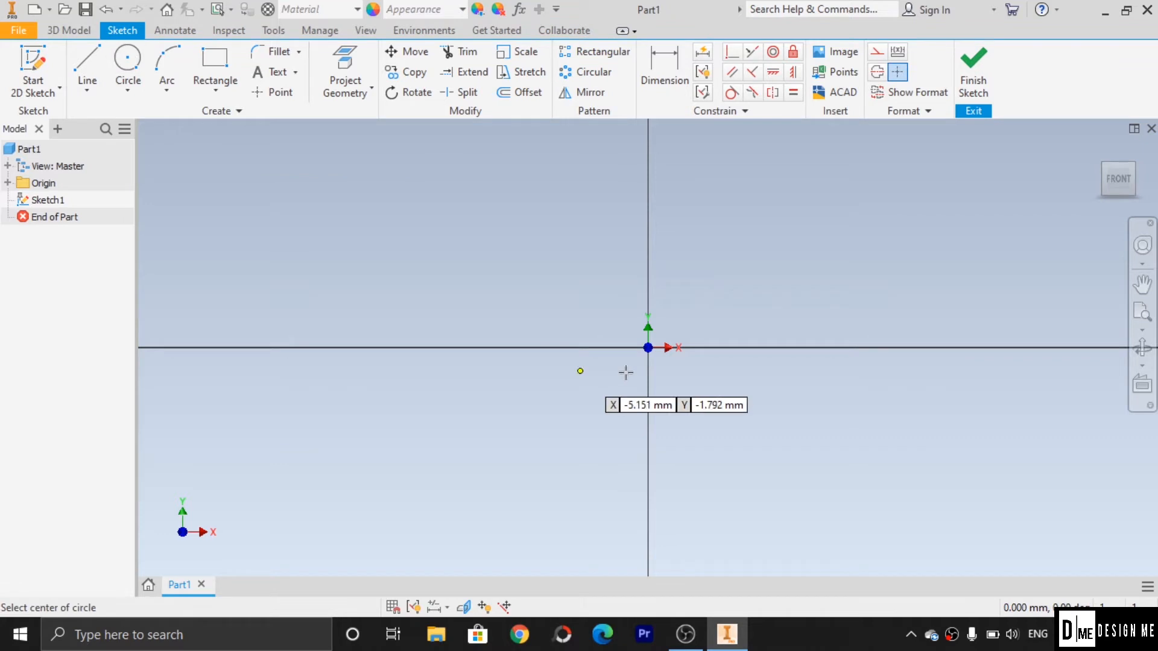
left_click(648, 187)
left_click(669, 225)
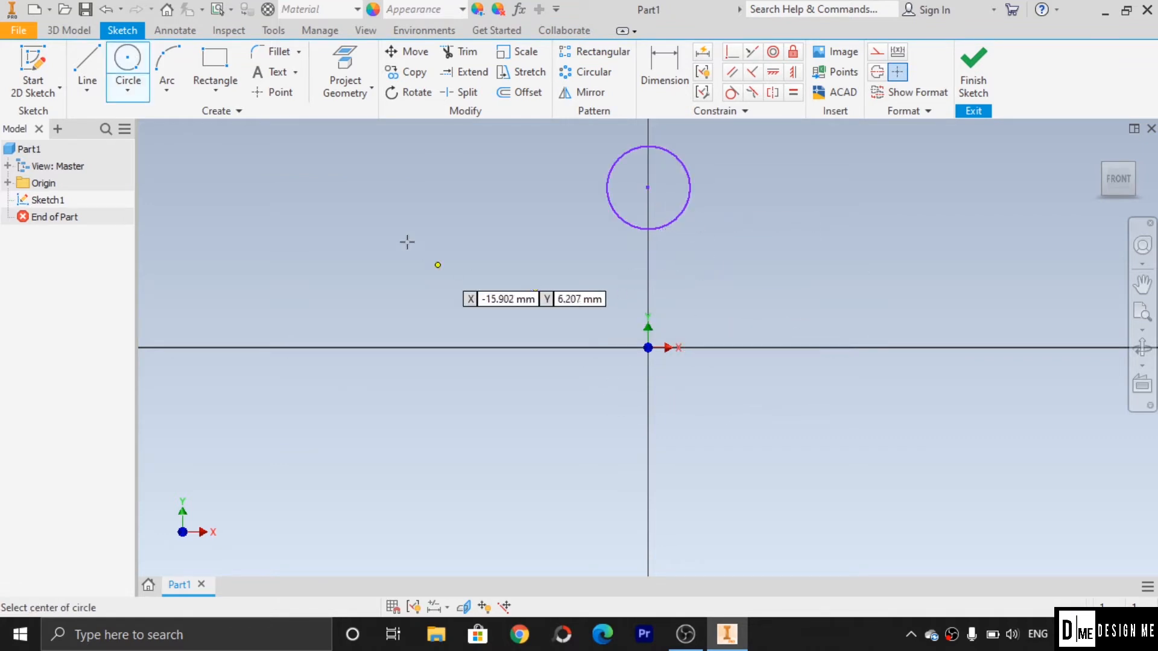
Sketch a vertical line about 21.6 mm long from the circle's centre down past the origin
key("l")
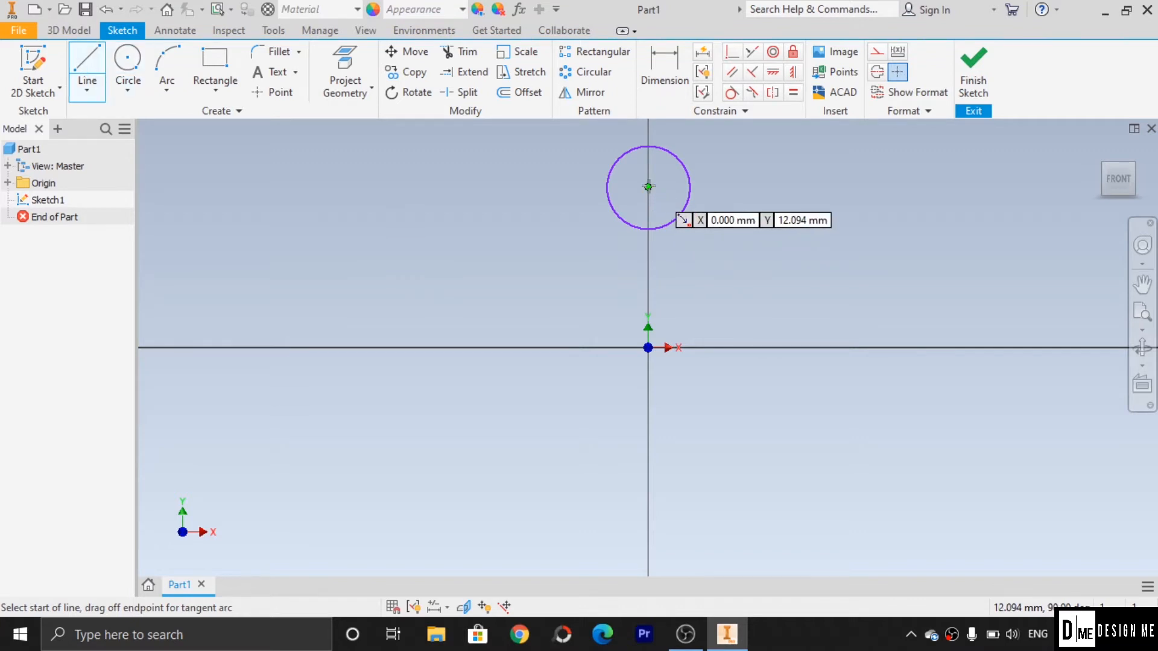
left_click(648, 187)
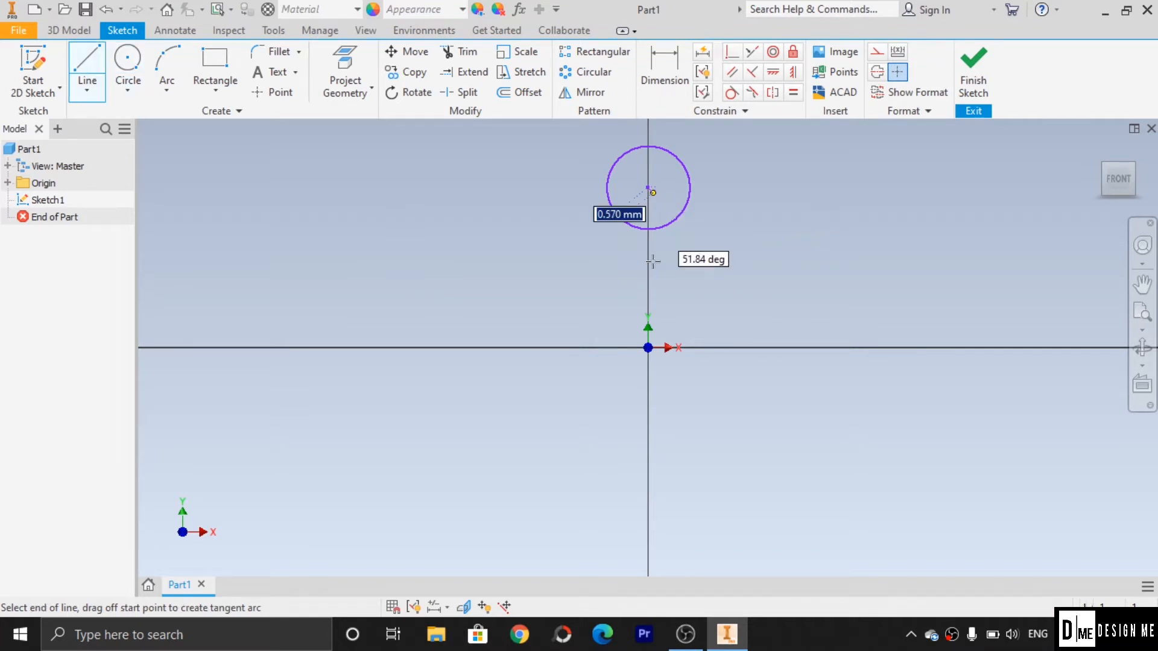
left_click(649, 473)
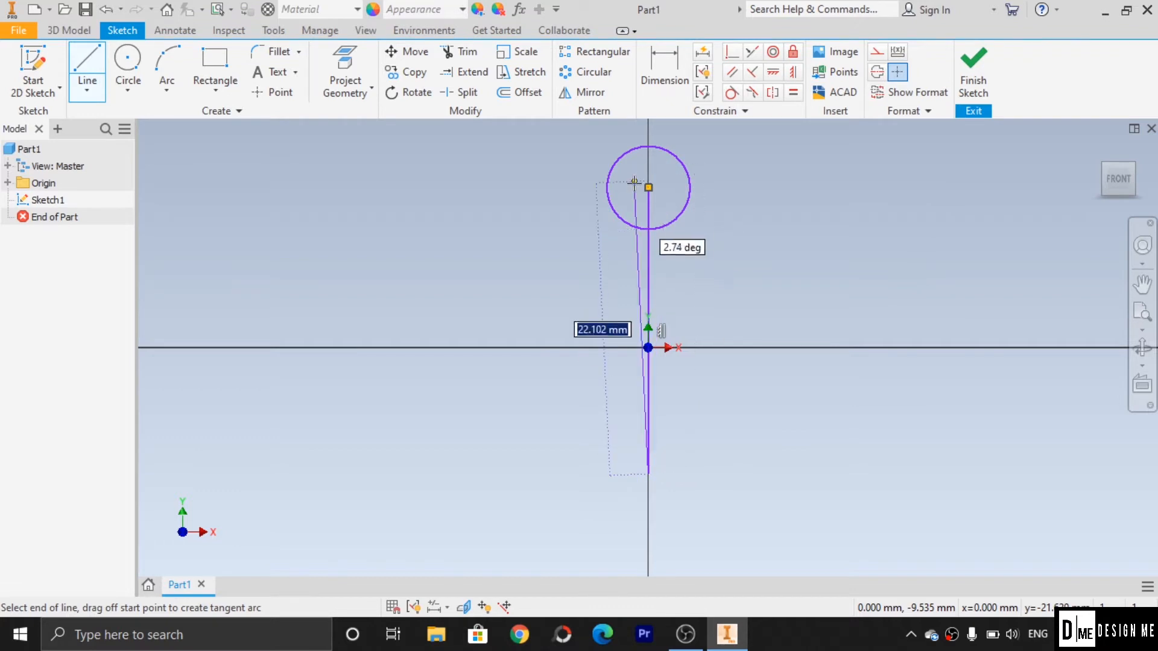
key("Escape")
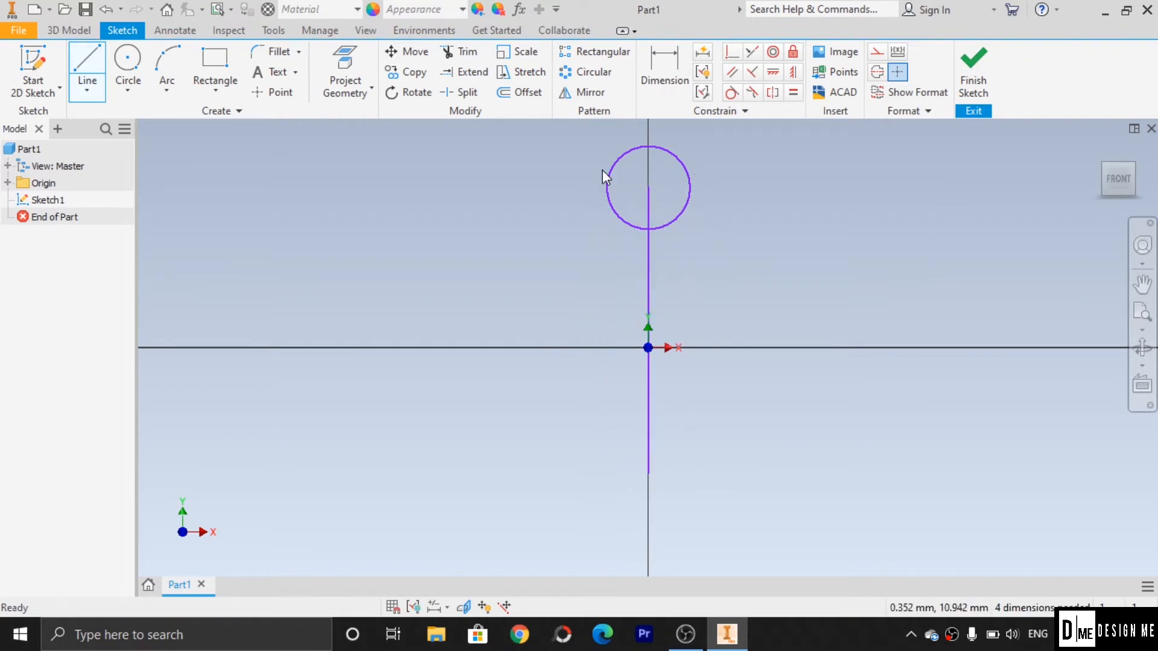
Sketch a horizontal line about 23.3 mm long leftwards from the circle's centre
left_click(100, 68)
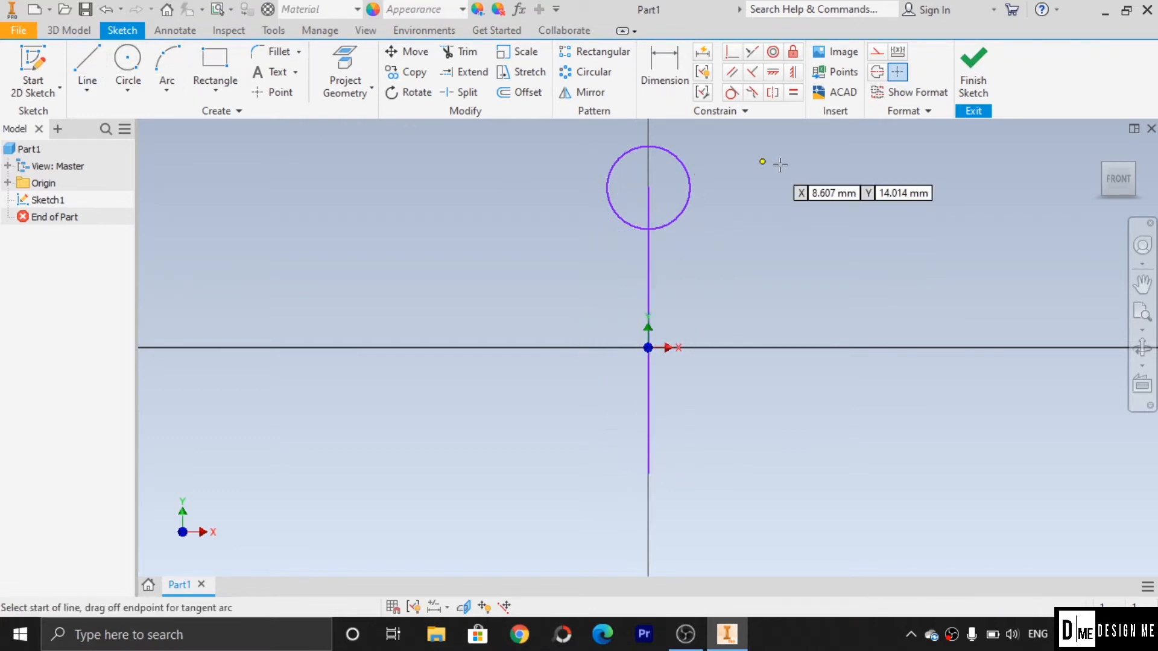
left_click(648, 187)
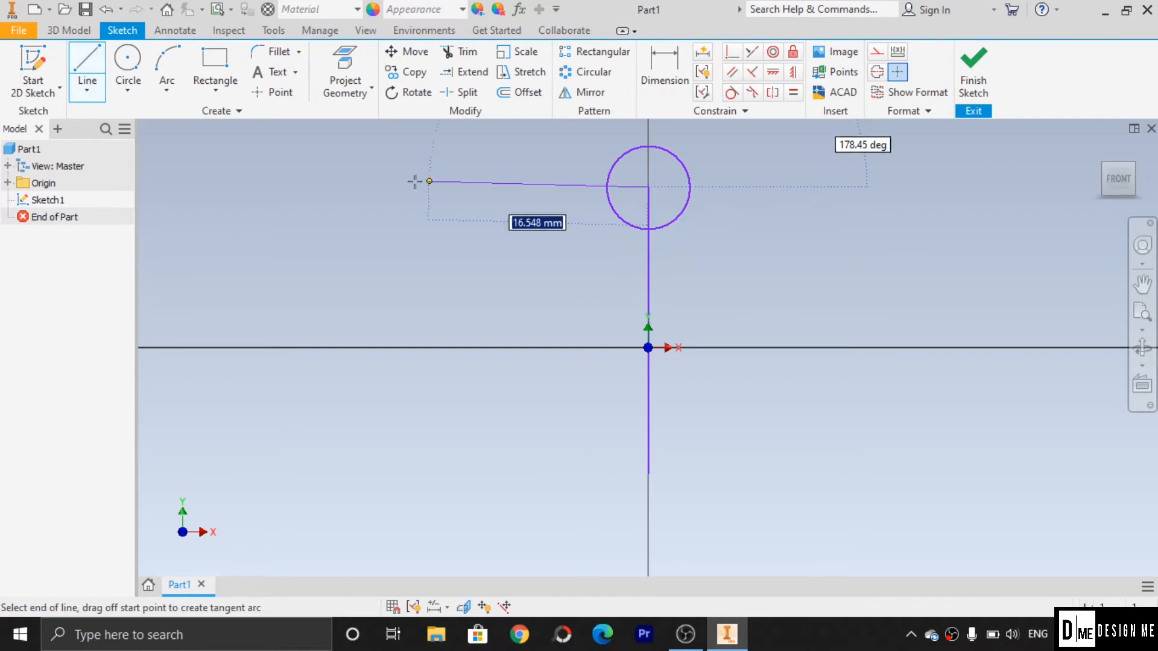
left_click(339, 188)
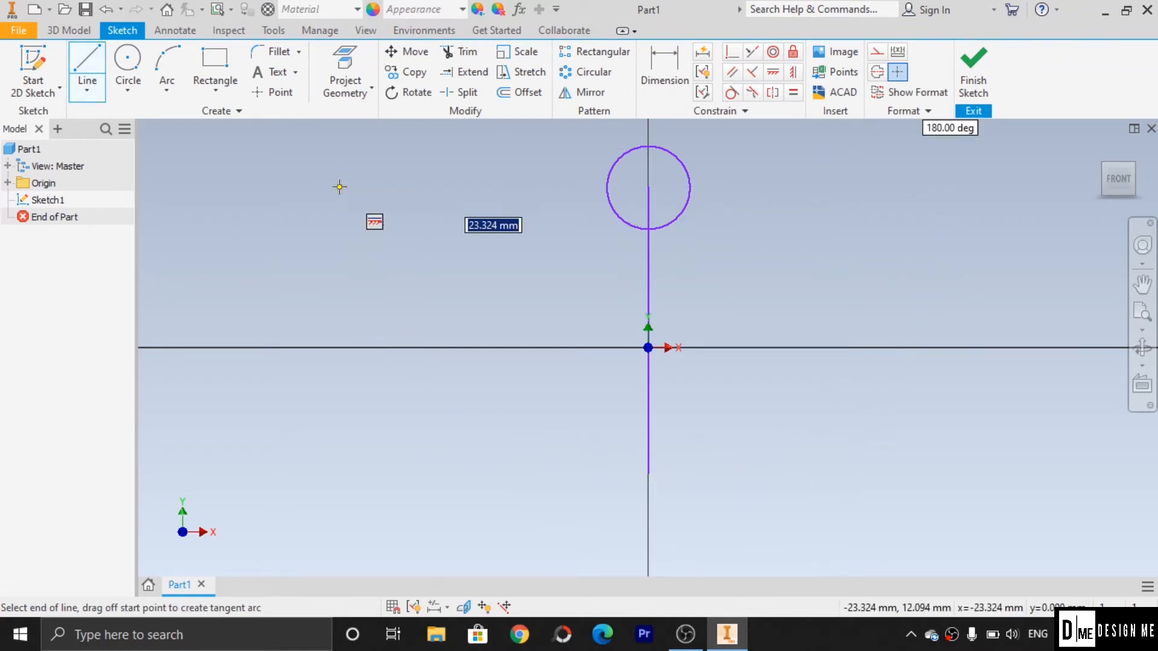
key("Escape")
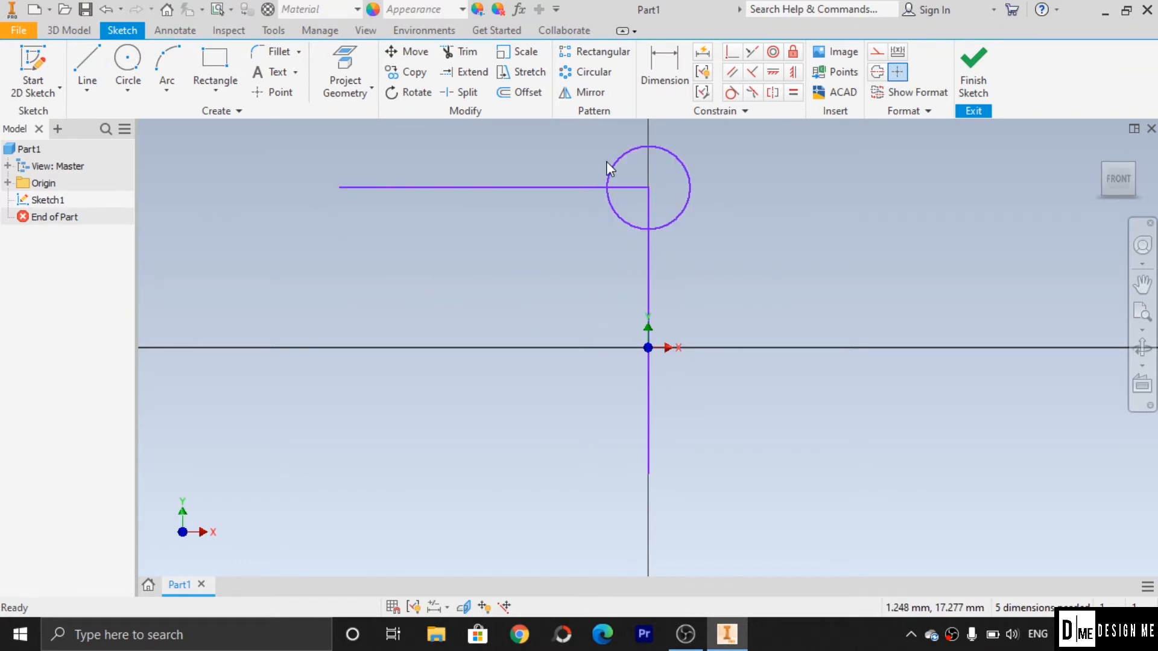
Start a rectangular sketch pattern of the circle, using the horizontal line as its first direction
left_click(623, 59)
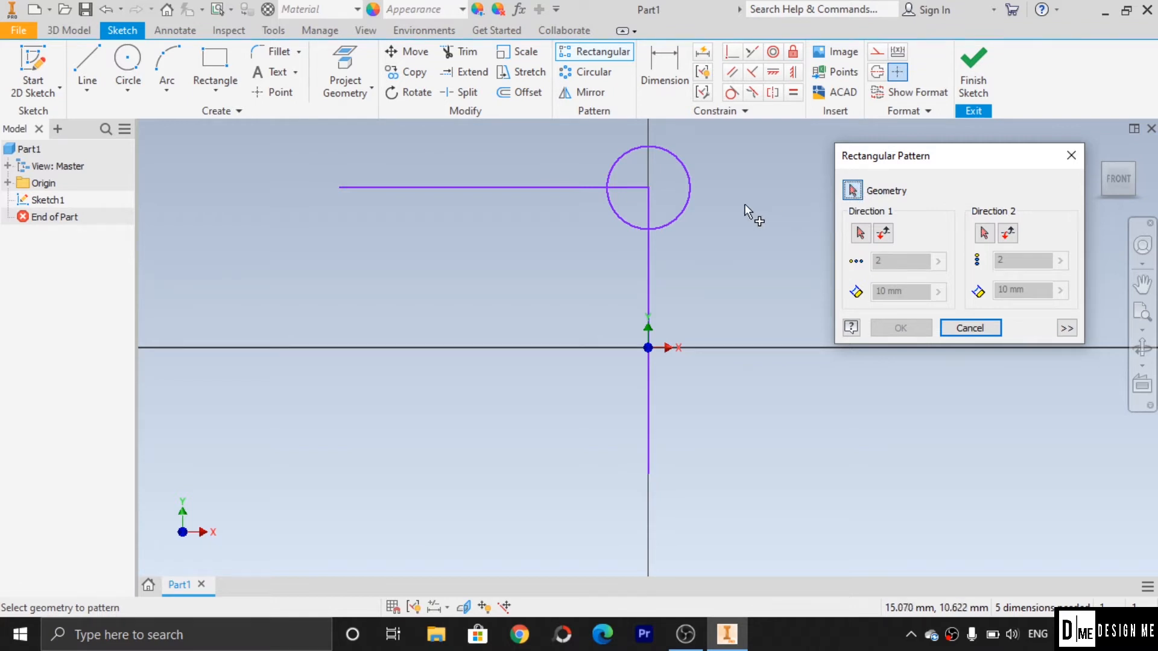
left_click(688, 208)
left_click(688, 208)
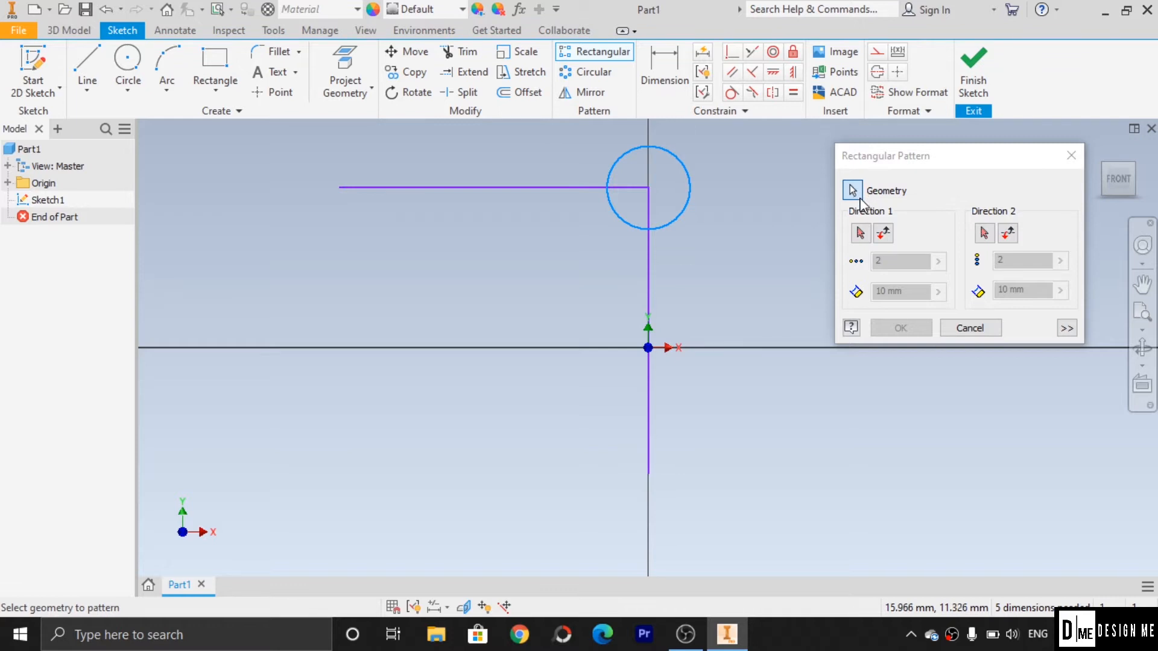
left_click(862, 235)
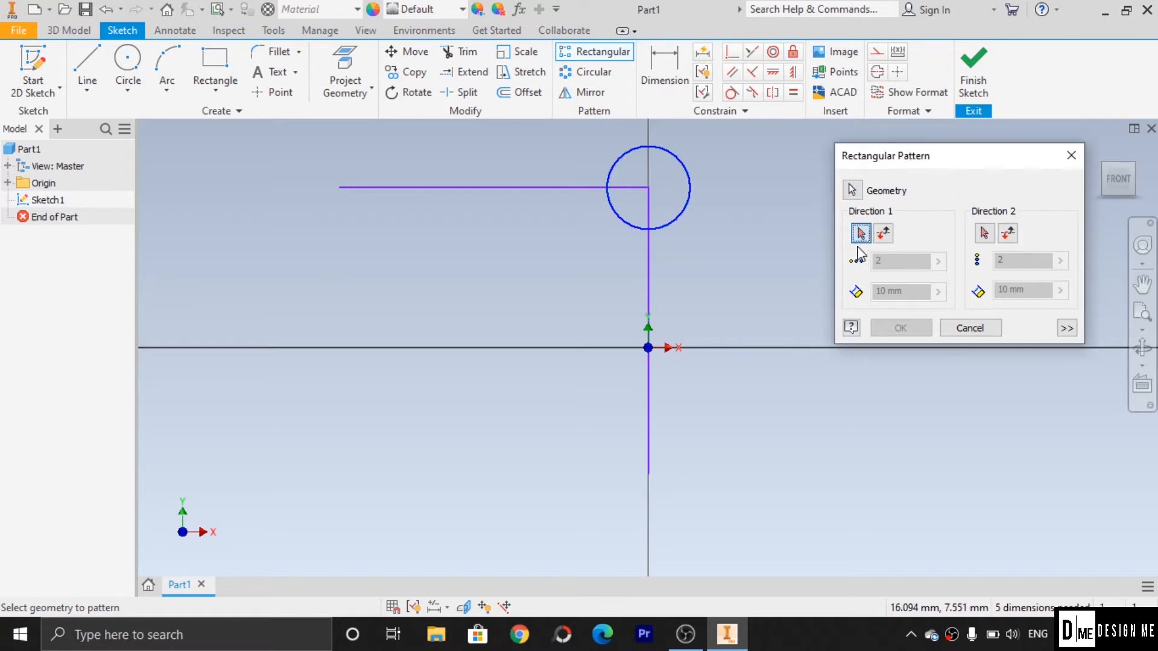
left_click(502, 186)
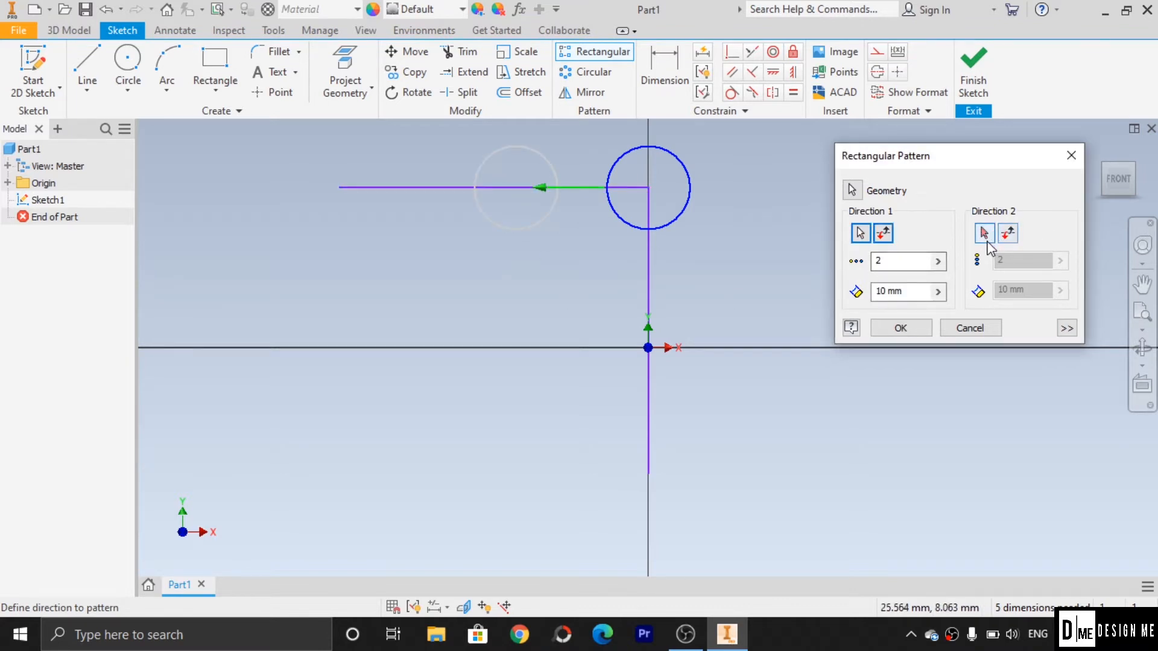
Set the pattern's first direction to 5 instances with 8 mm spacing
double_click(878, 262)
type("5")
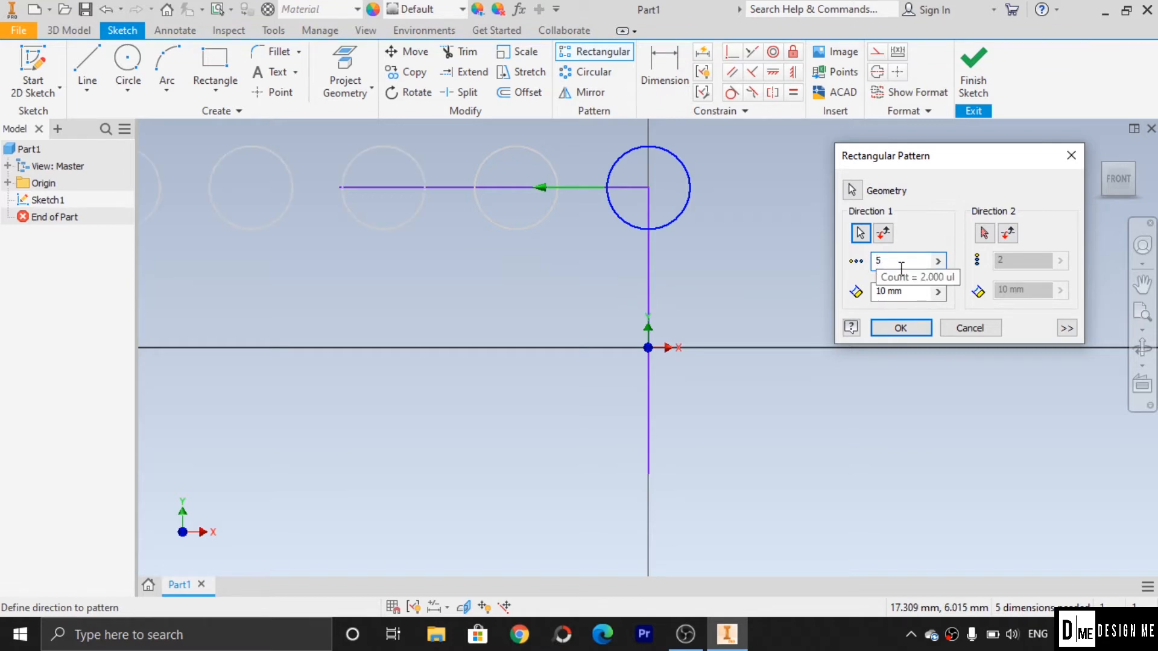
left_click(922, 292)
double_click(921, 292)
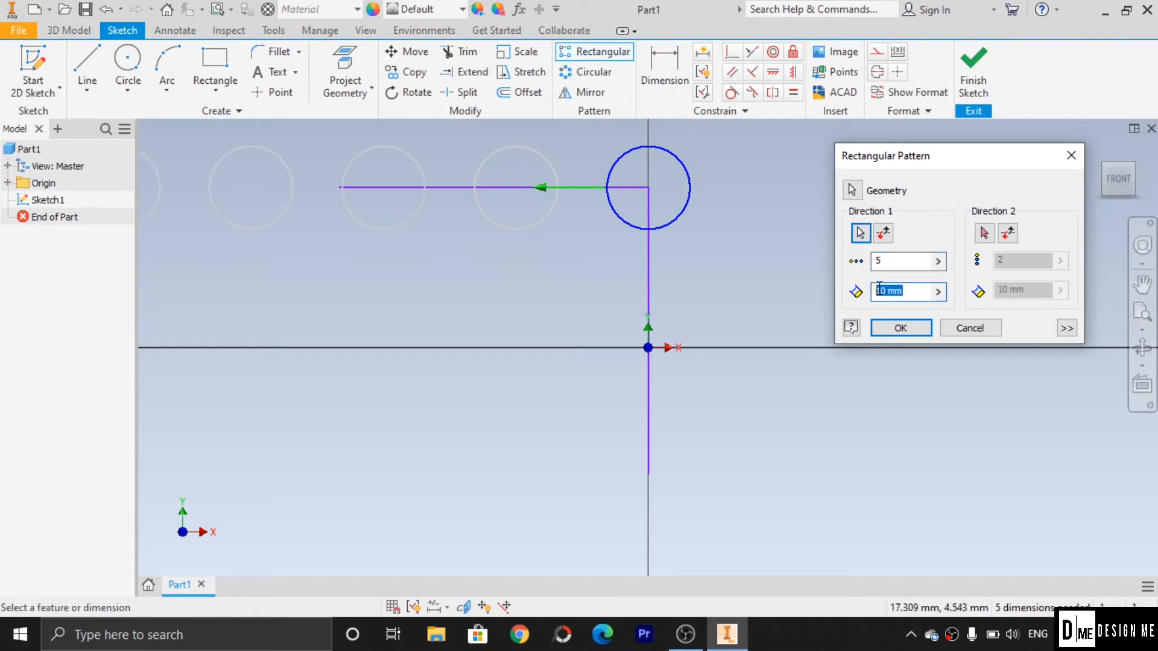
type("6")
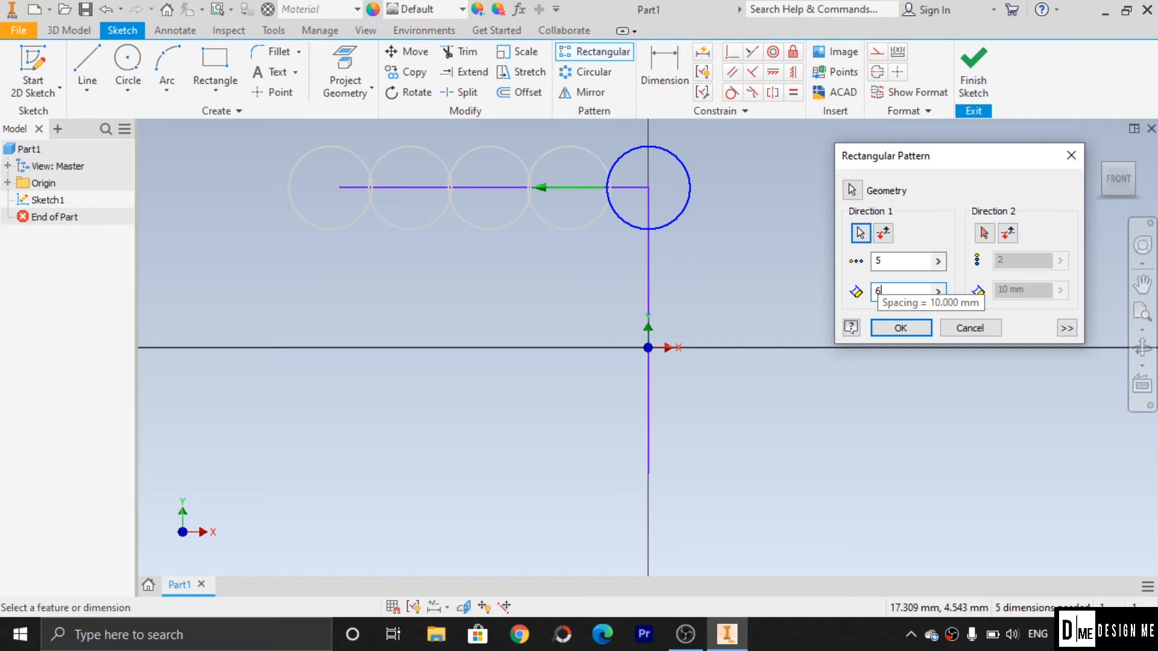
key("BackSpace")
type("8")
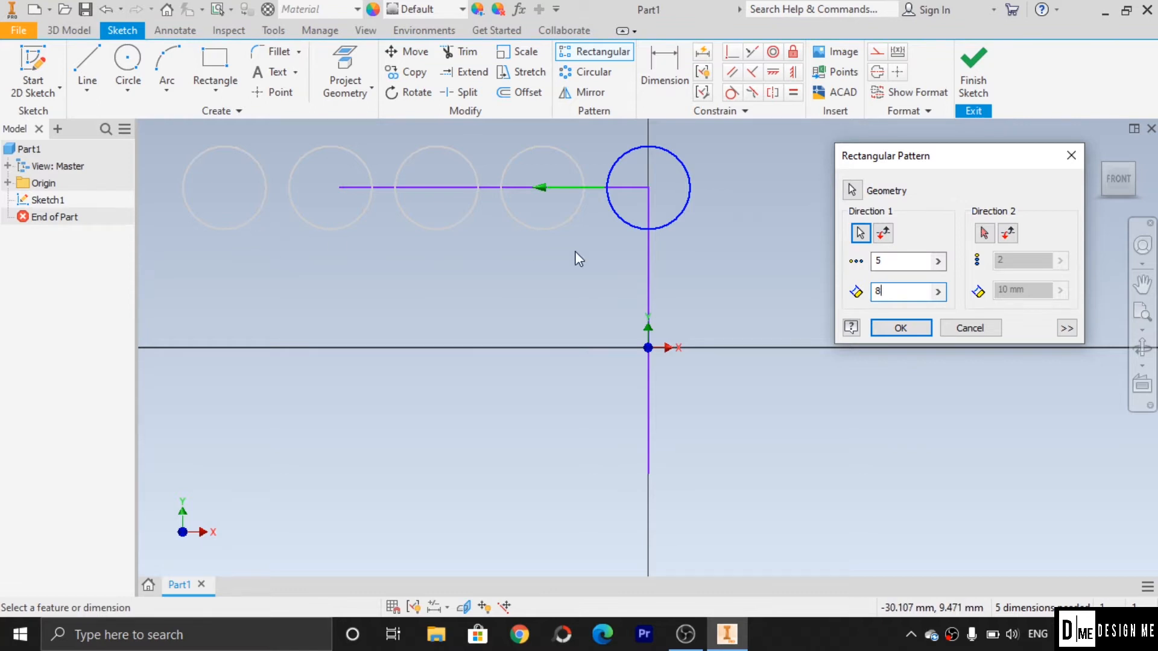
Use the vertical line as the pattern's second direction, and try flipping both directions before restoring them
left_click(984, 234)
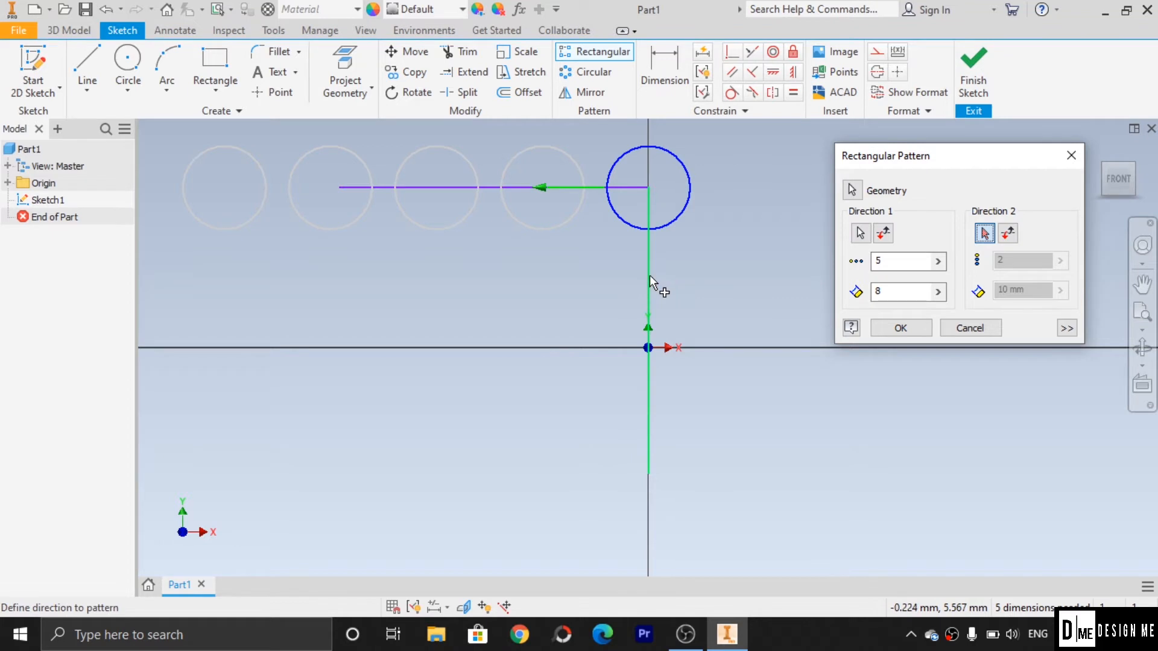
left_click(650, 276)
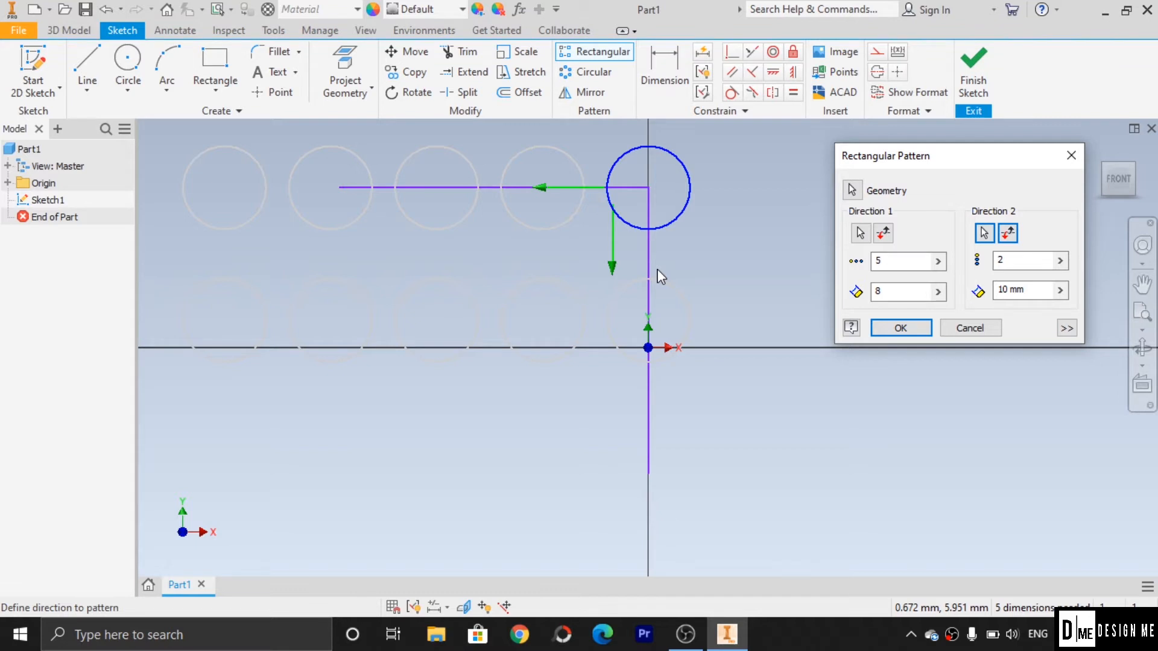
key("space")
key("space")
scroll(746, 306, "down", 5)
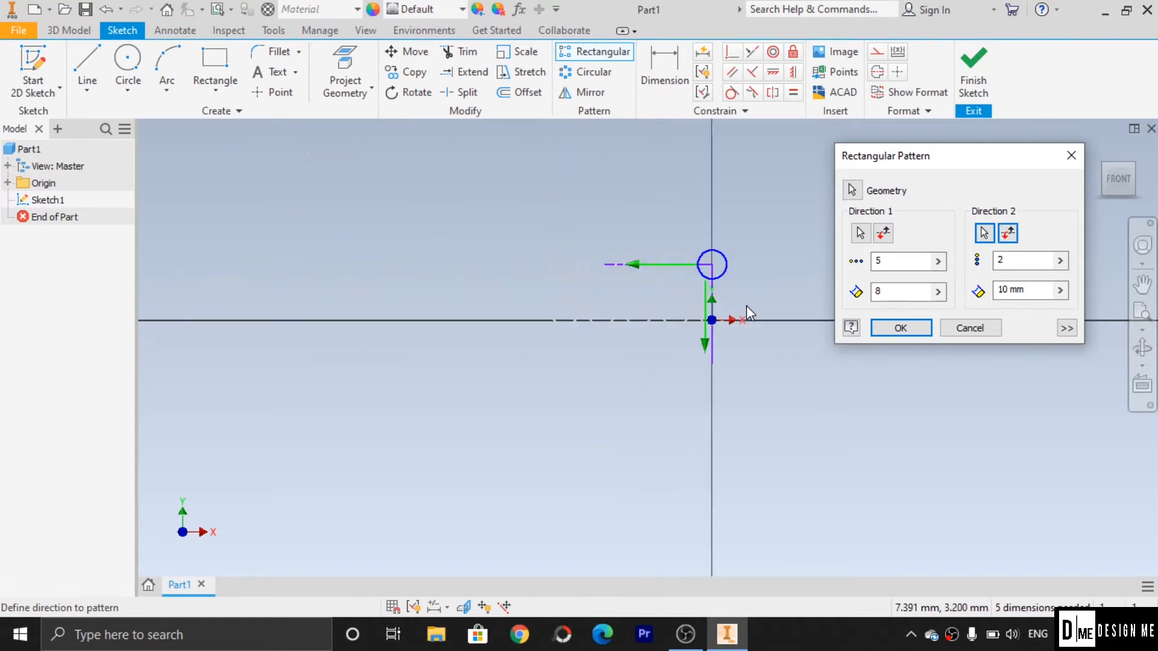
left_click(882, 235)
left_click(882, 235)
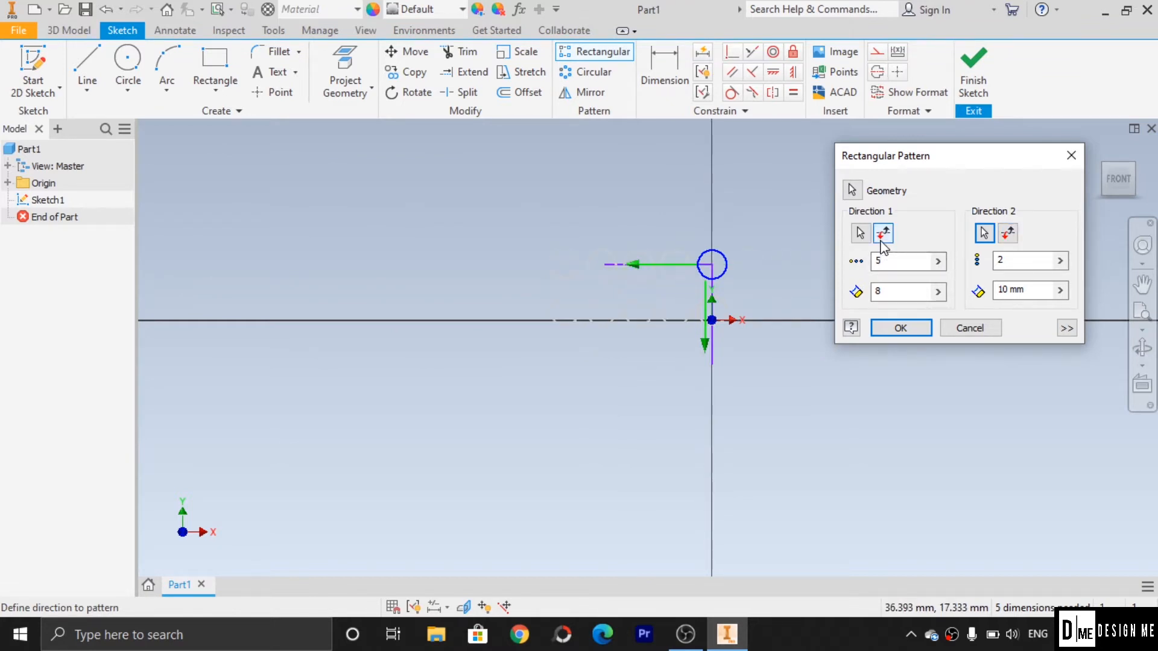
left_click(1007, 236)
left_click(1006, 237)
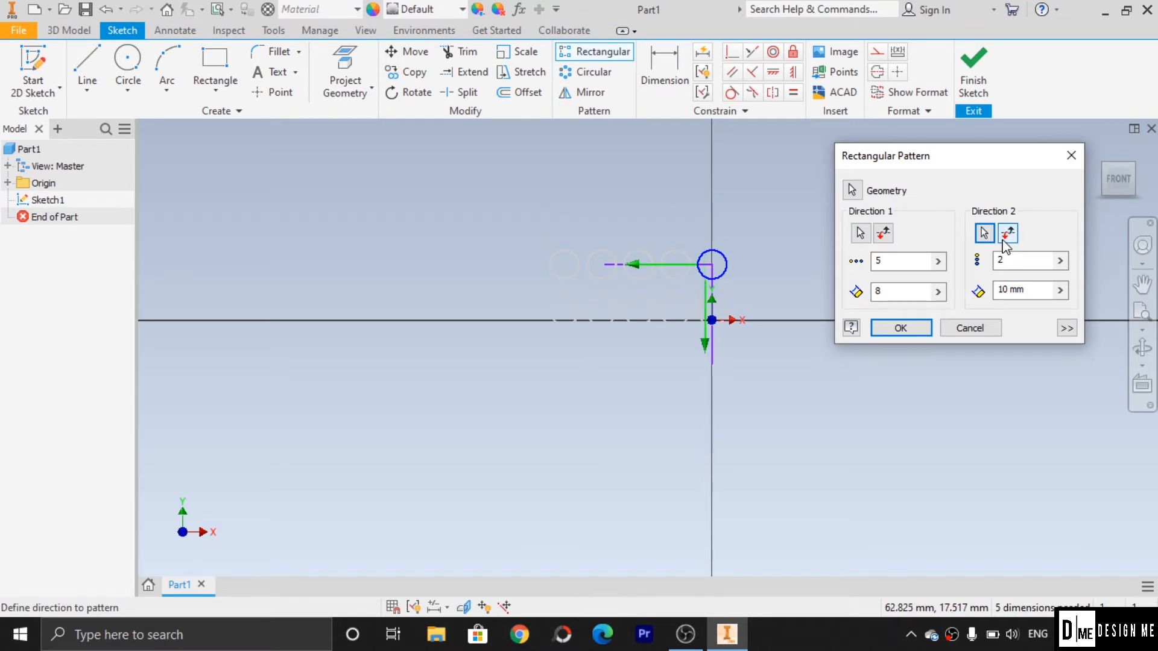
Set the second direction to 5 instances with 8 mm spacing and create the rectangular pattern
left_click(1014, 262)
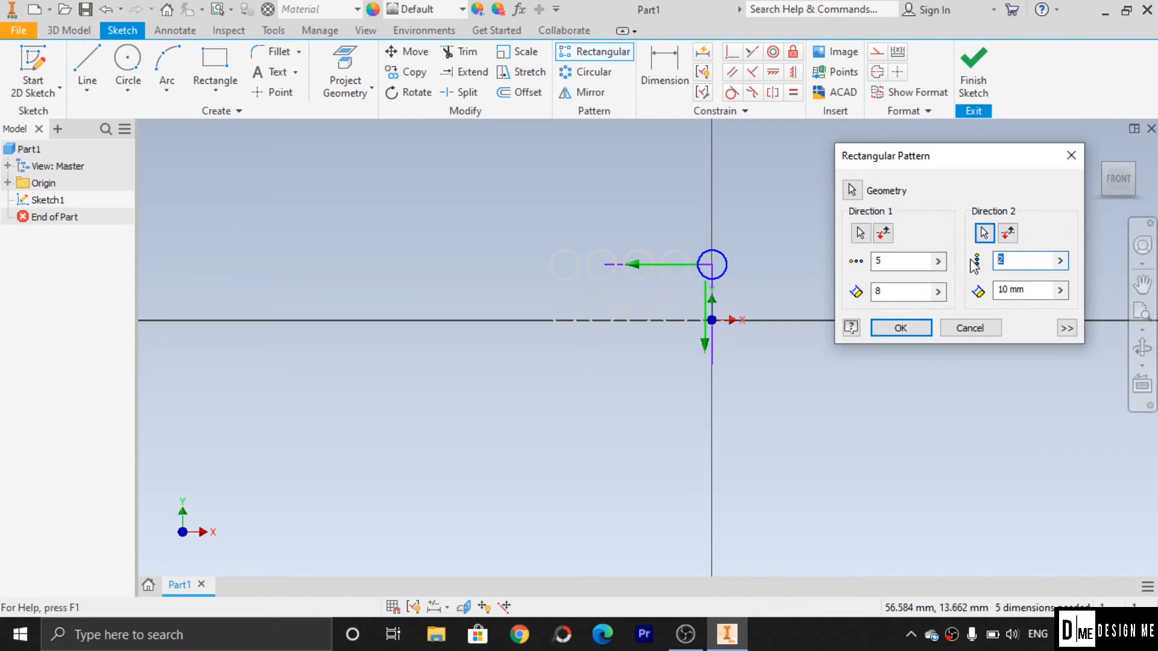
left_click(1028, 290)
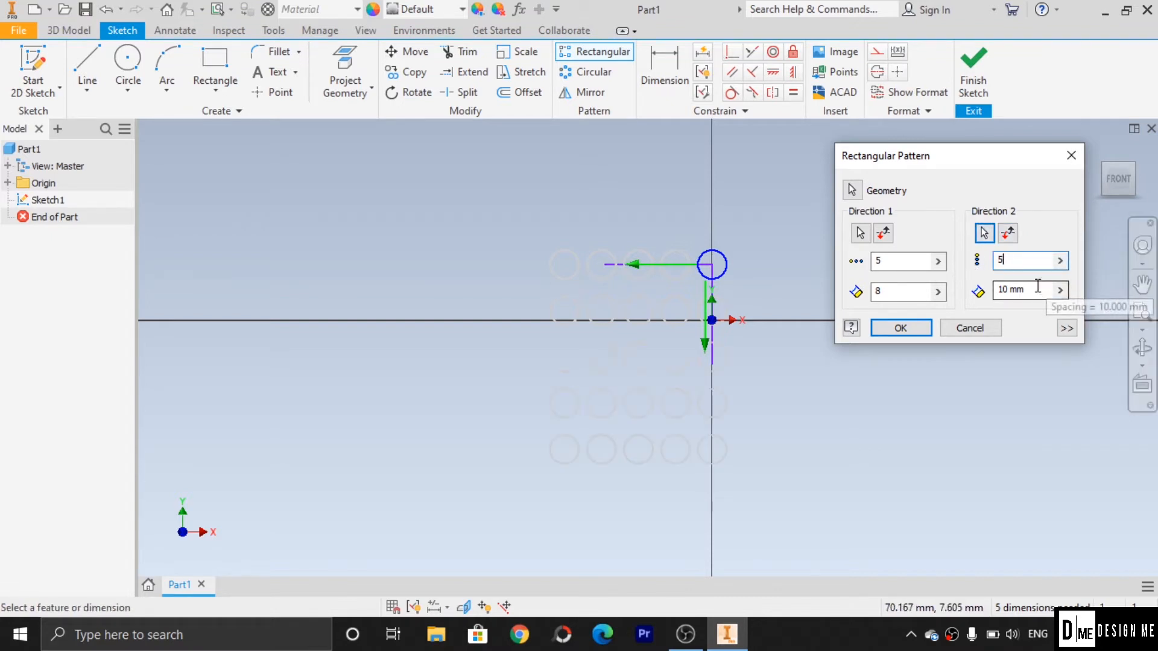
type("8")
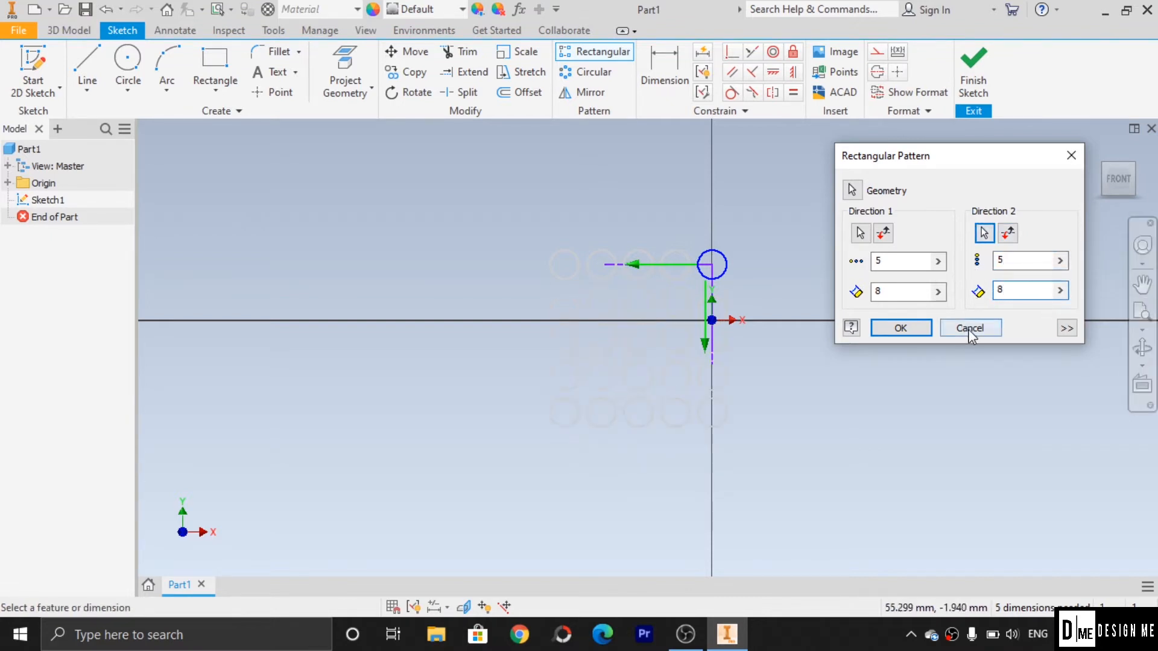
left_click(883, 333)
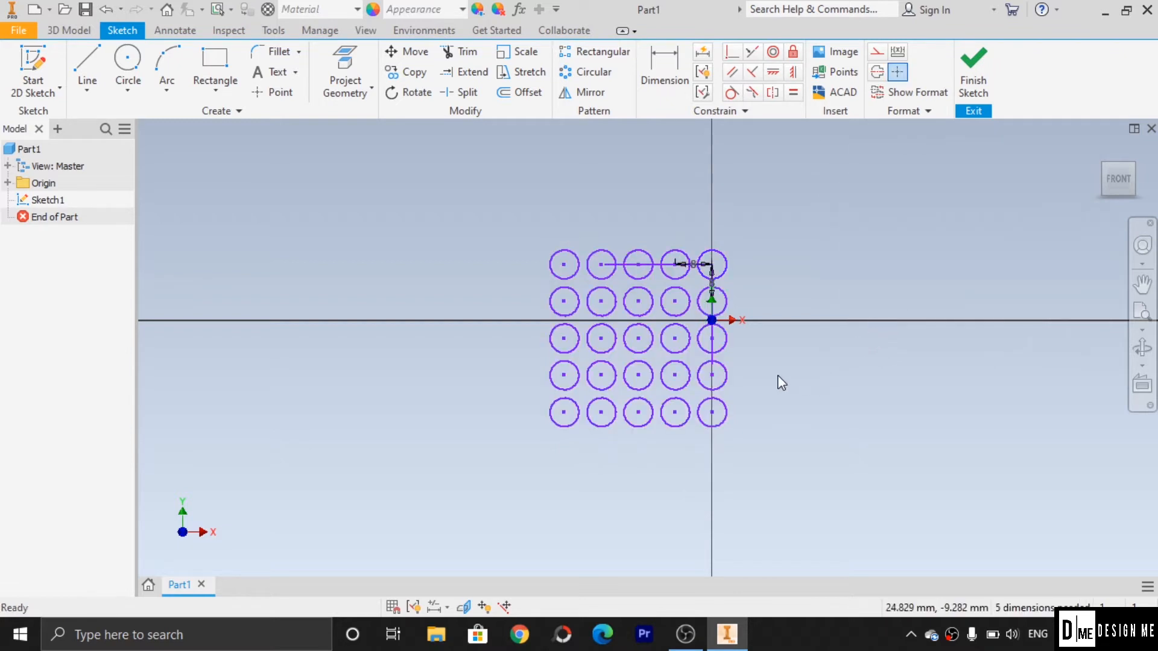
Undo the rectangular pattern of the circle
scroll(777, 377, "down", 2)
scroll(777, 380, "up", 5)
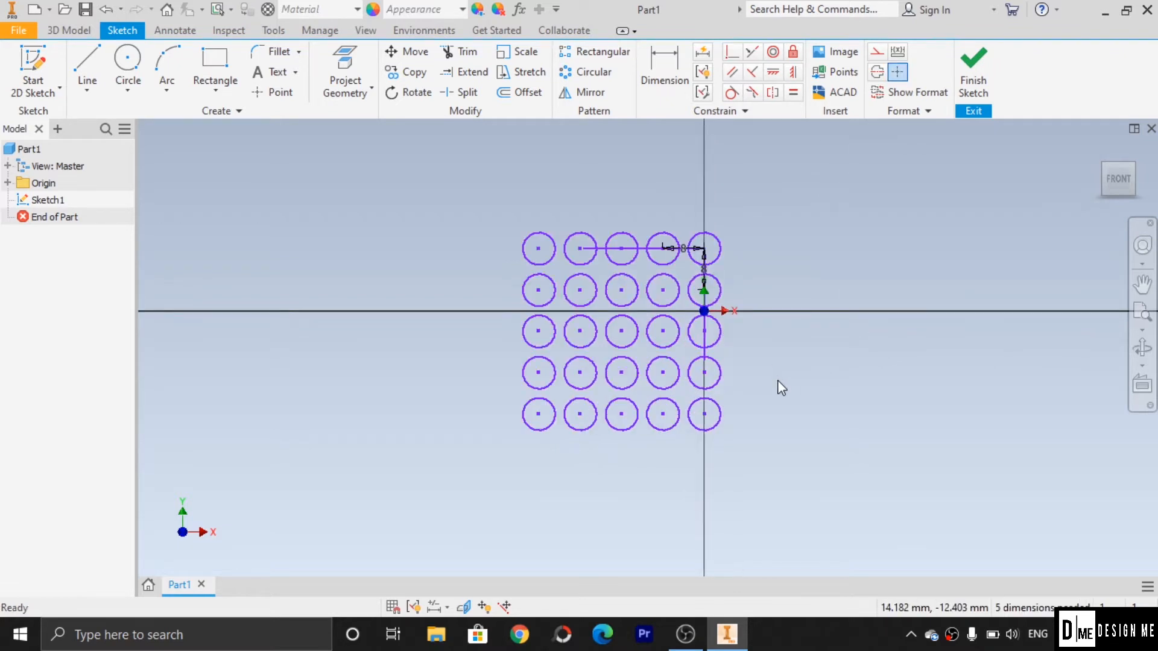
scroll(777, 378, "down", 2)
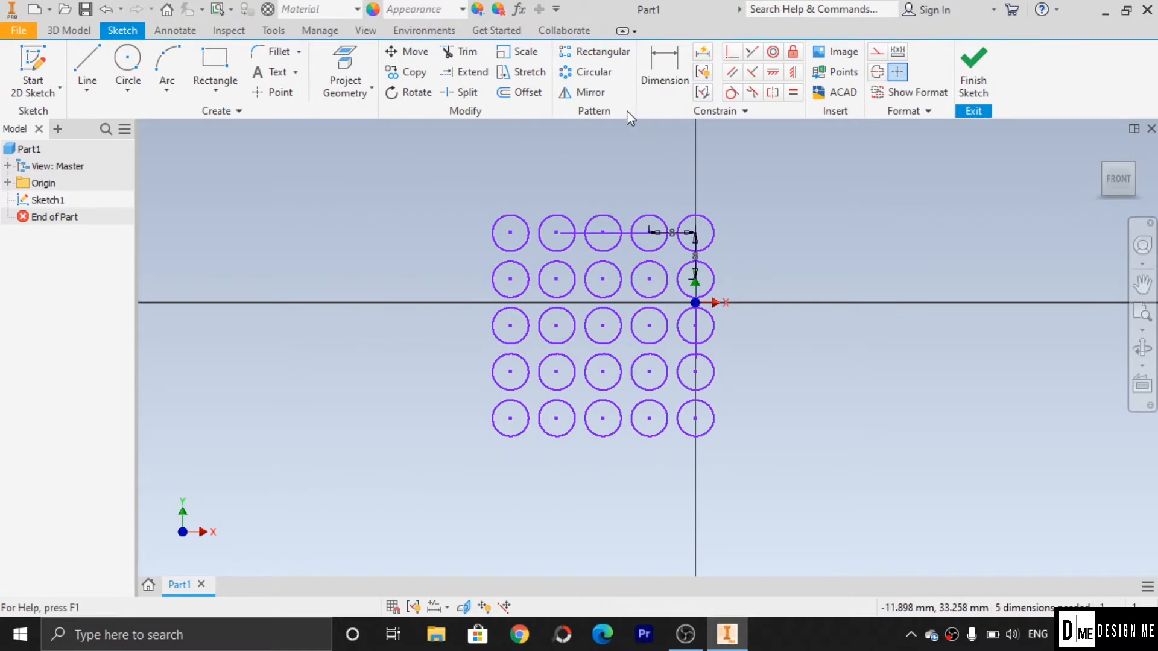
key("ctrl+z")
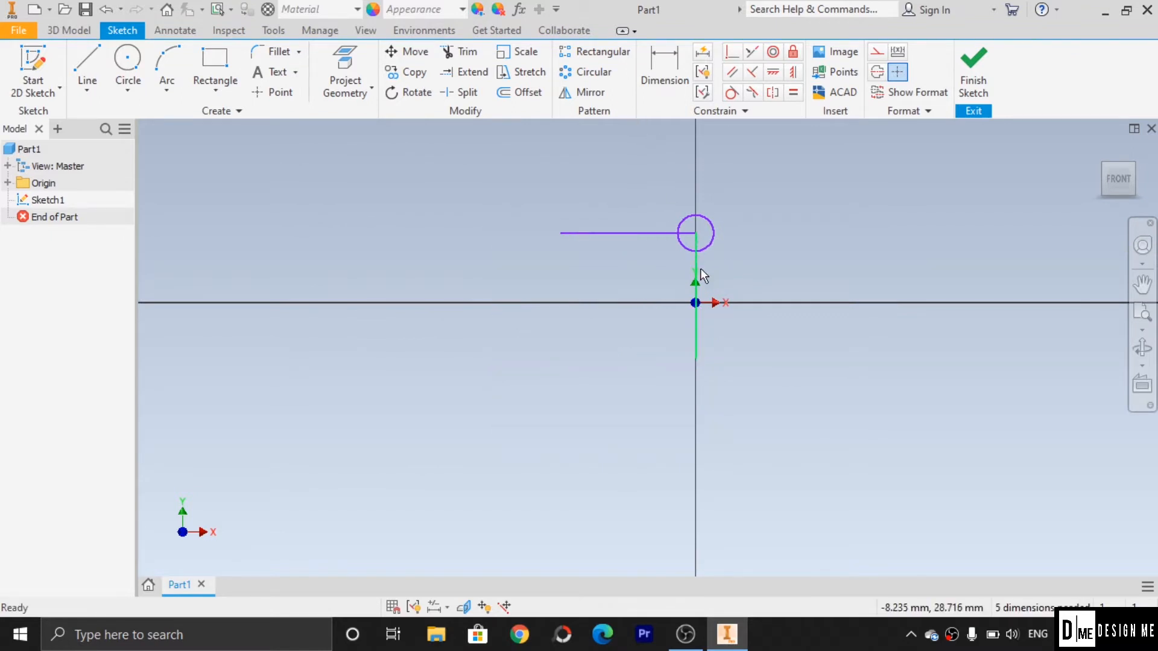
scroll(744, 248, "up", 3)
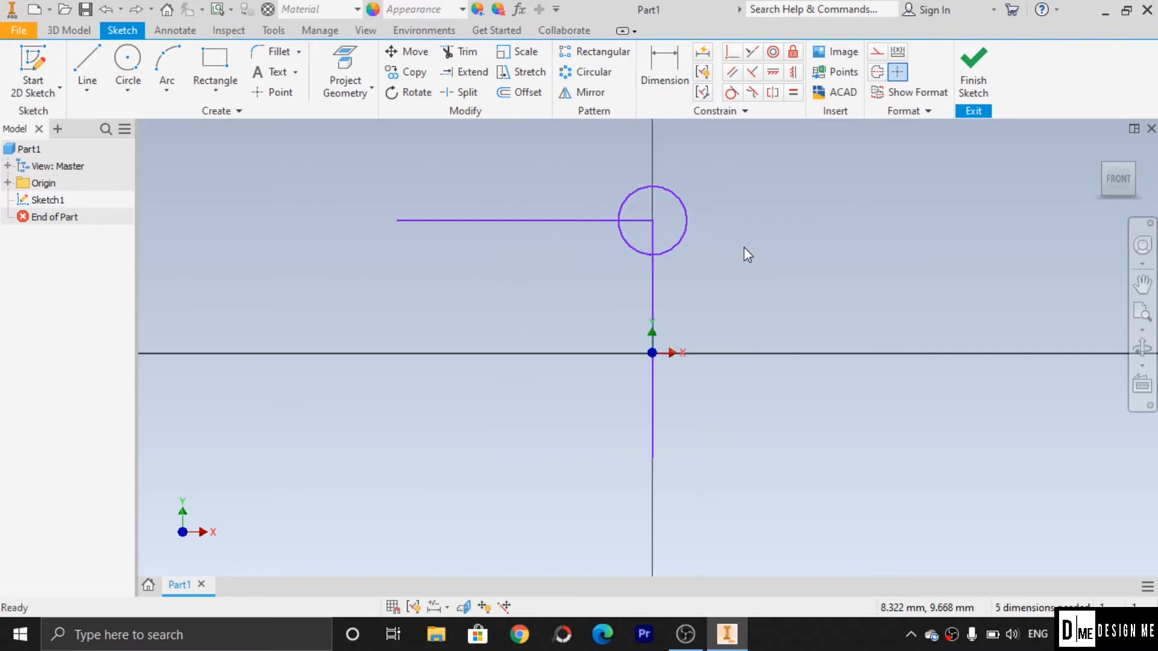
Set up a circular pattern of the circle with the origin point as its axis
left_click(605, 77)
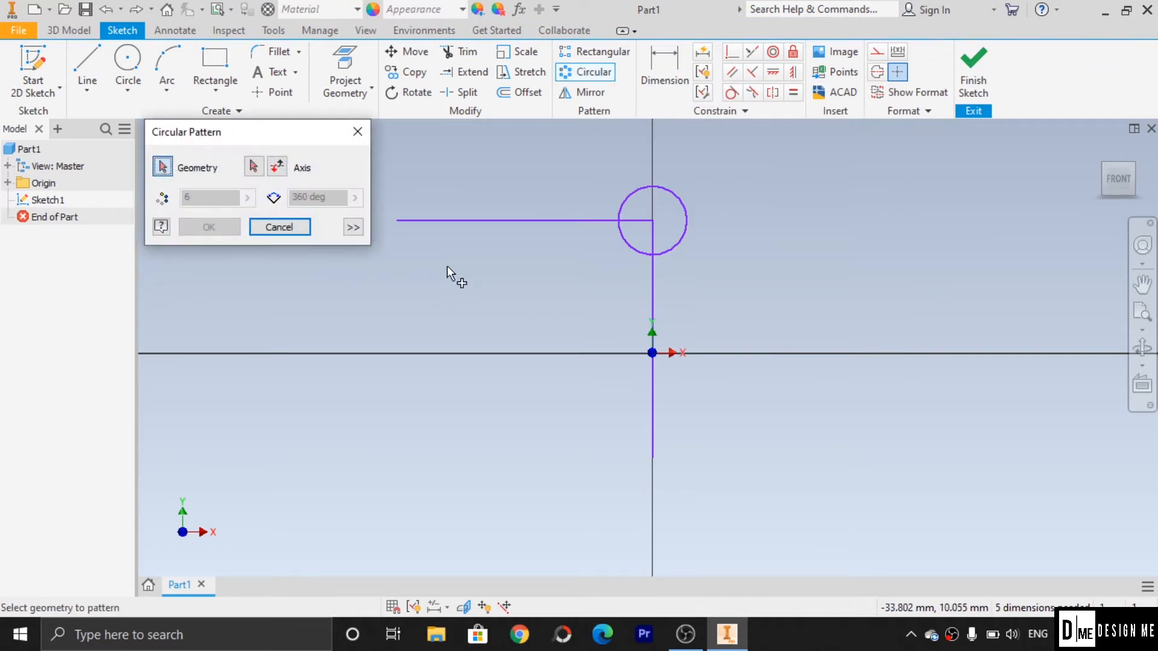
left_click(628, 242)
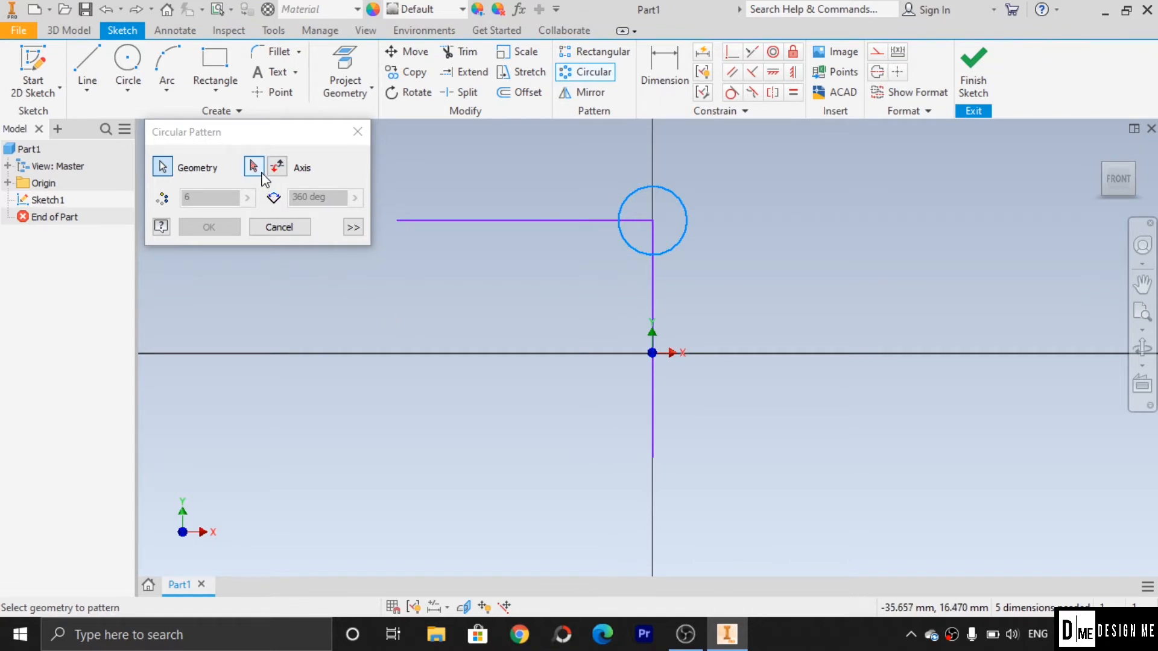
left_click(259, 171)
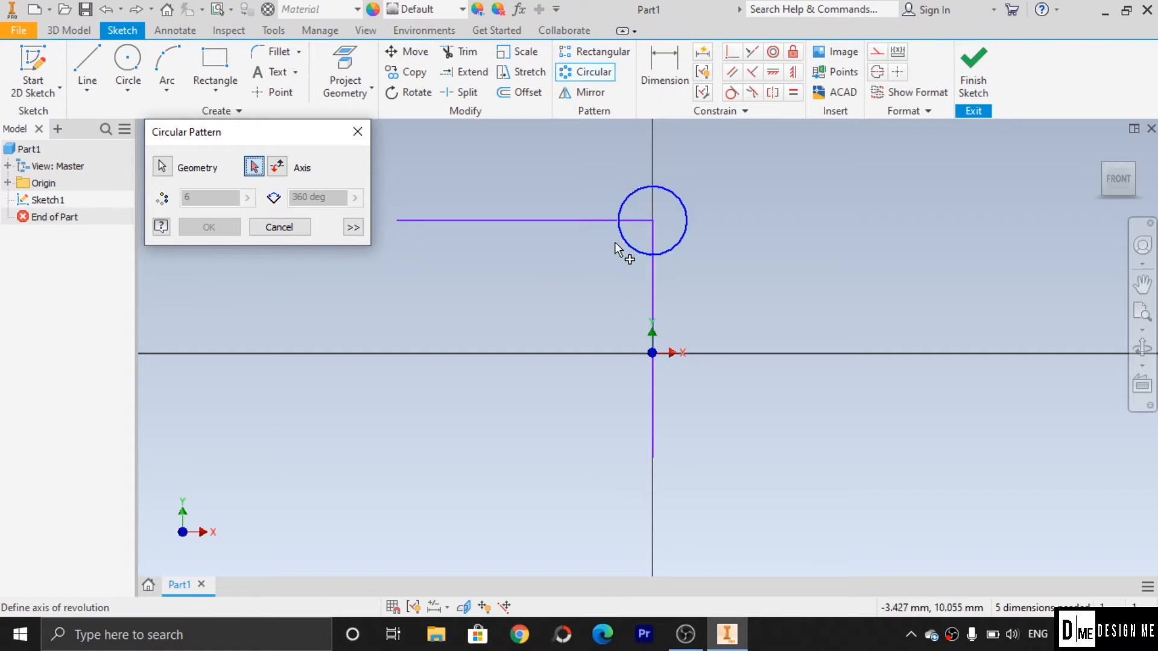
left_click(651, 353)
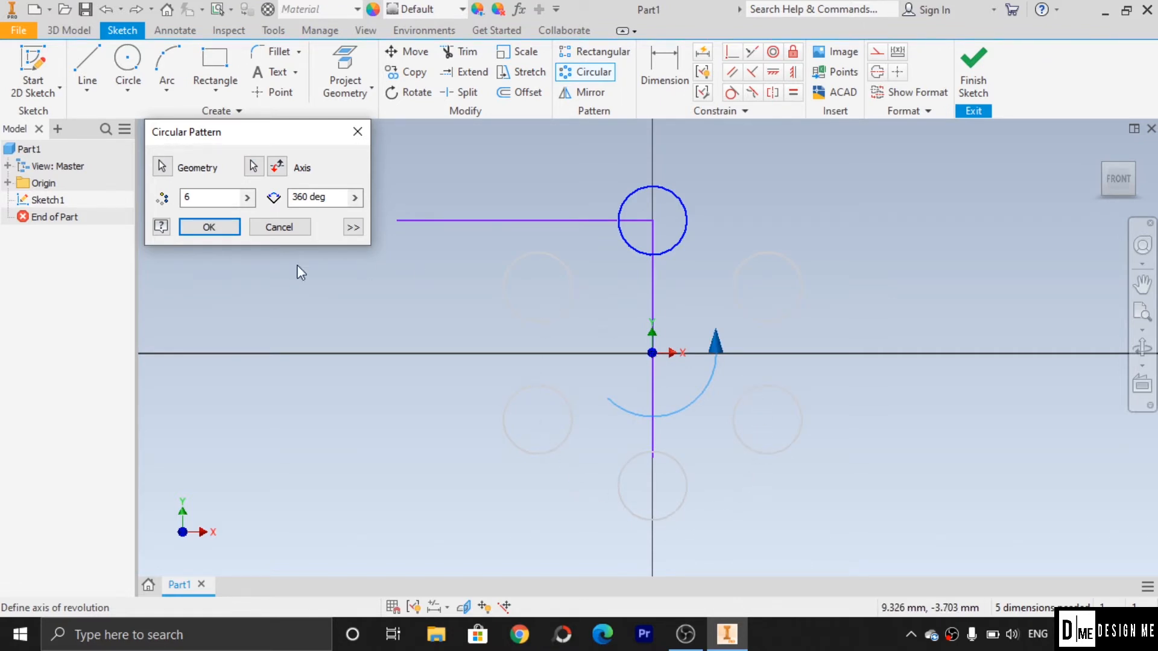
Set the circular pattern's angle to 180 degrees and create it with 6 instances
left_click(341, 198)
type("2\\0")
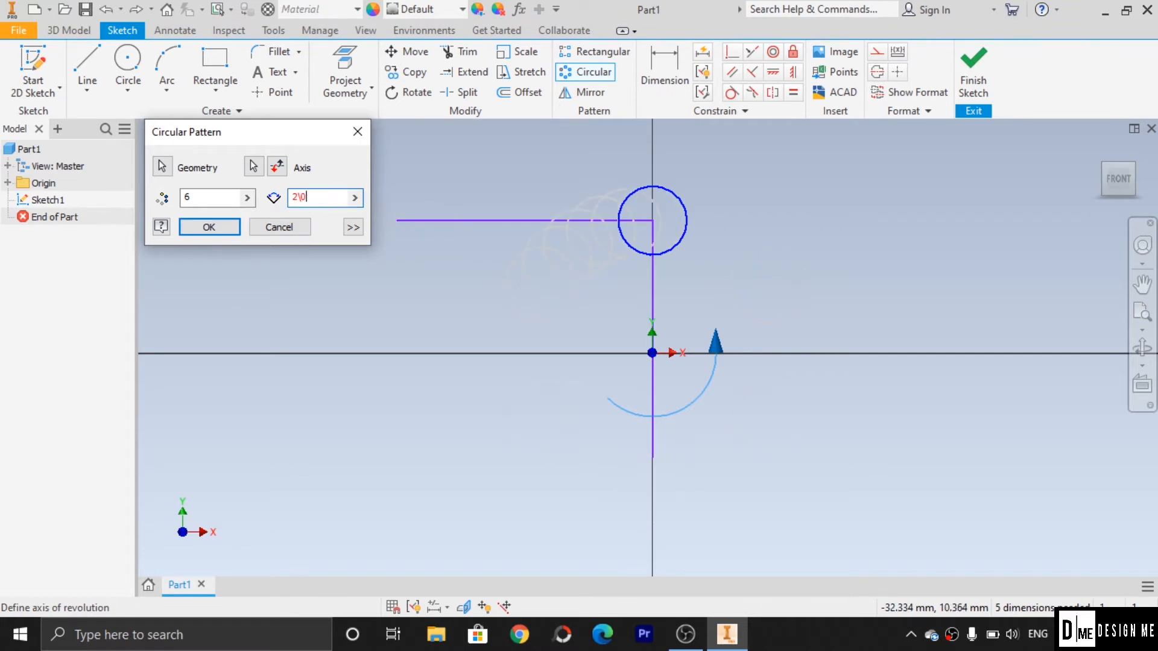
key("BackSpace")
key("BackSpace")
type("70")
key("BackSpace")
key("BackSpace")
key("BackSpace")
type("180")
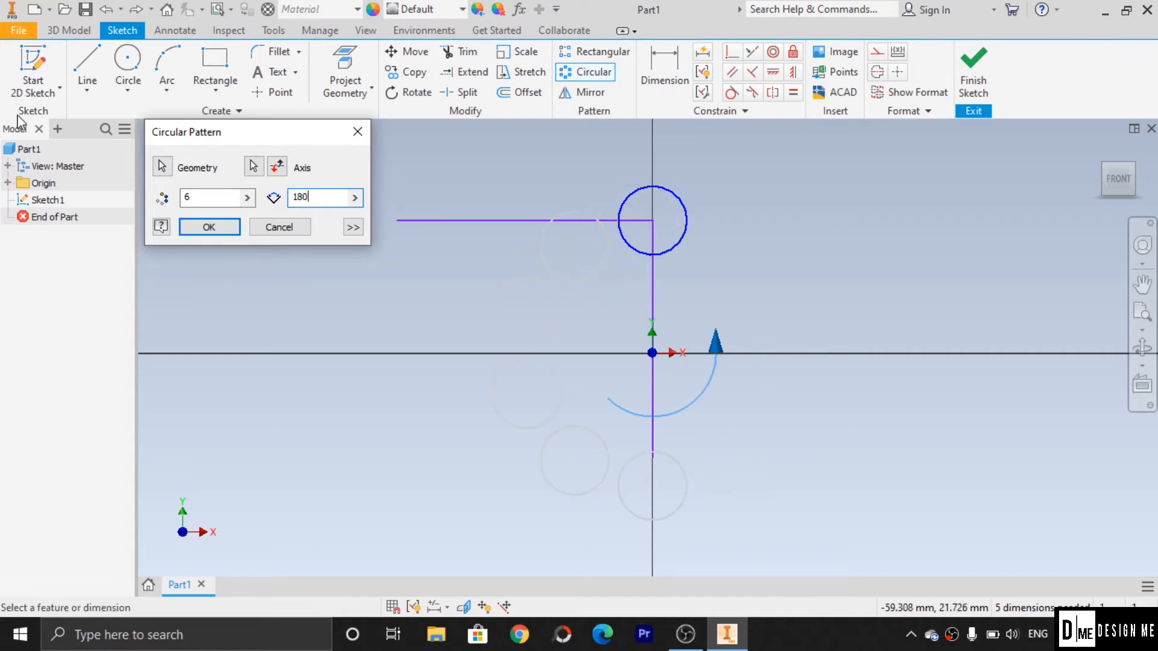
left_click(215, 232)
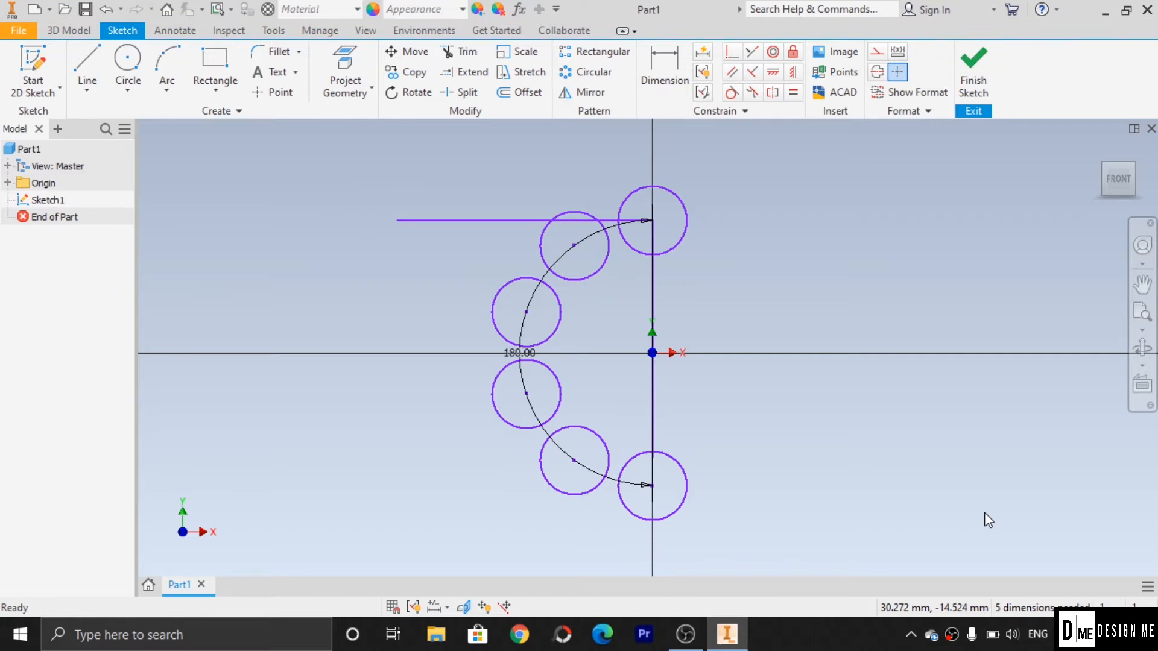
Mirror the half-ring of patterned circles across the vertical line
left_click(584, 97)
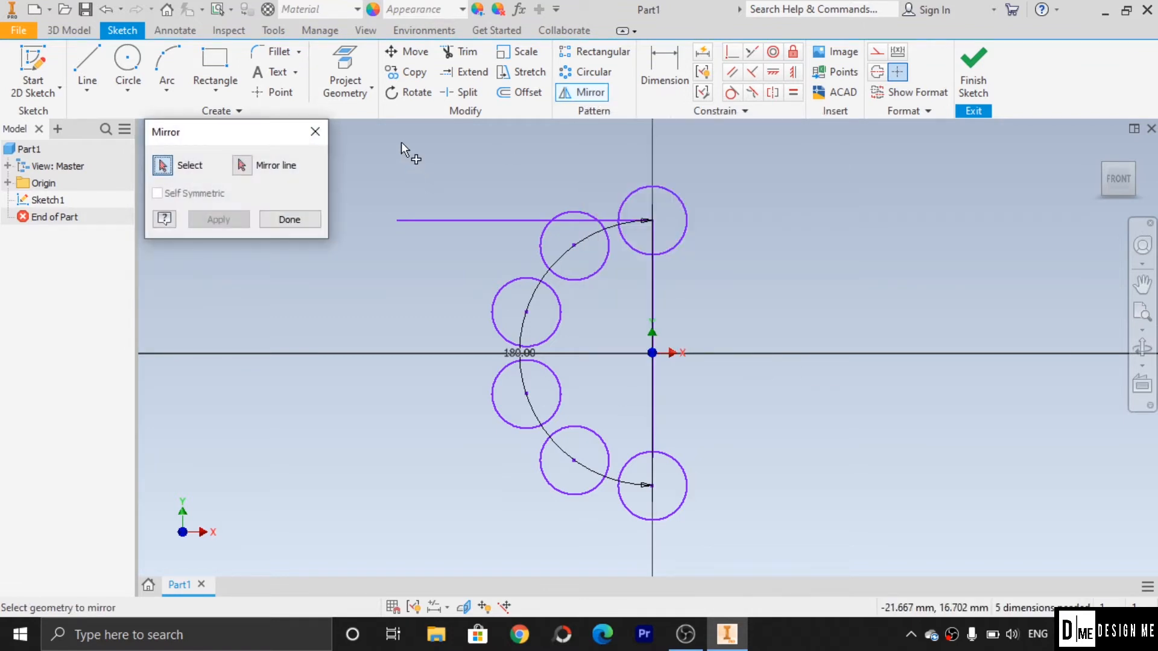
key("Escape")
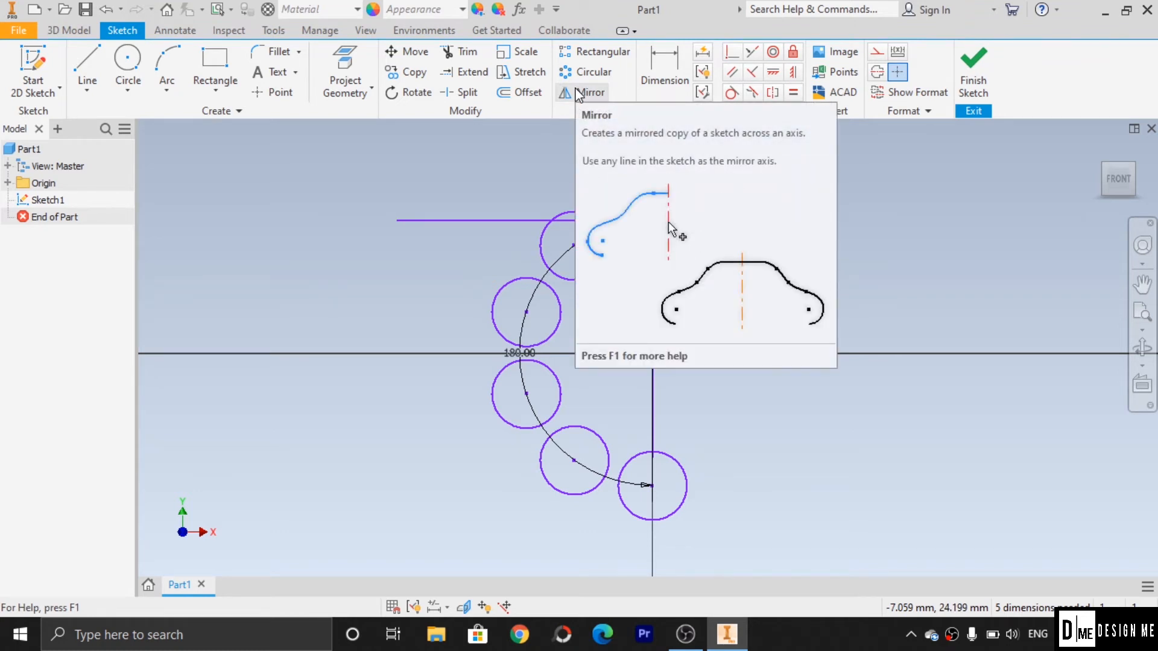
left_click(579, 93)
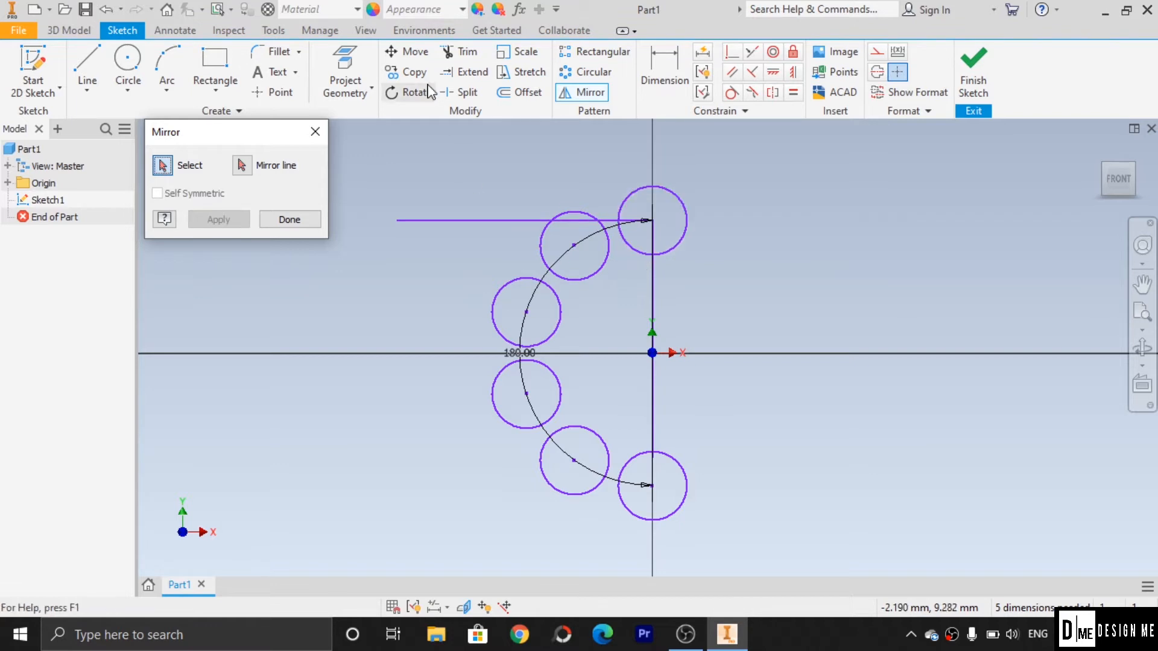
left_click_drag(367, 132, 739, 531)
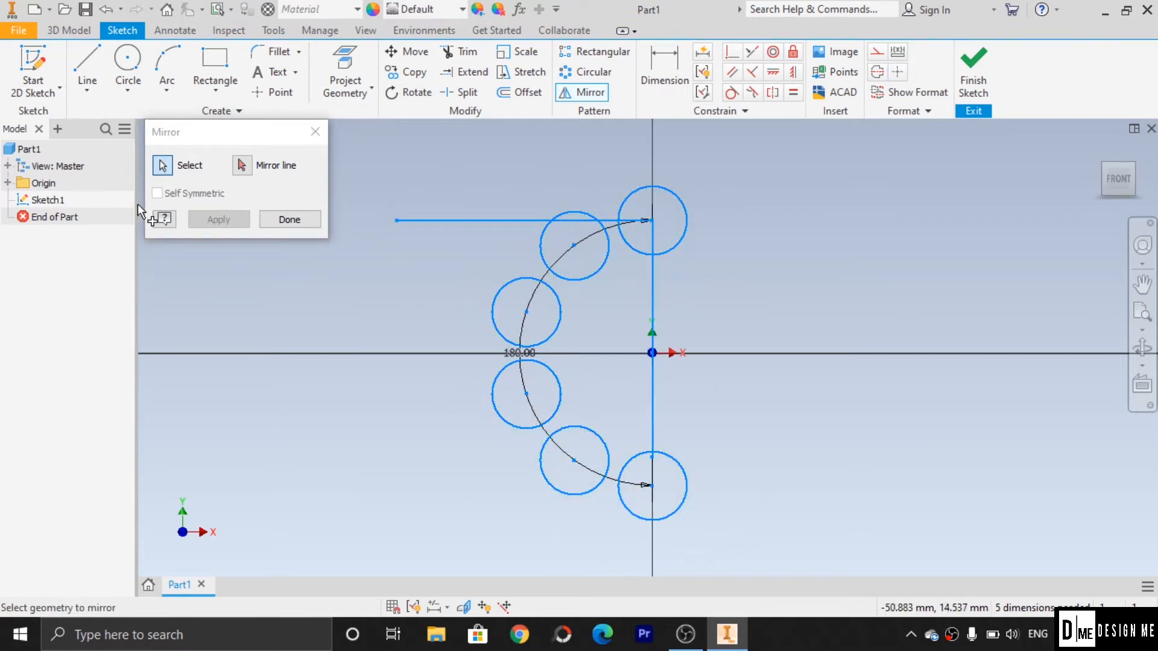
left_click(246, 174)
left_click(652, 417)
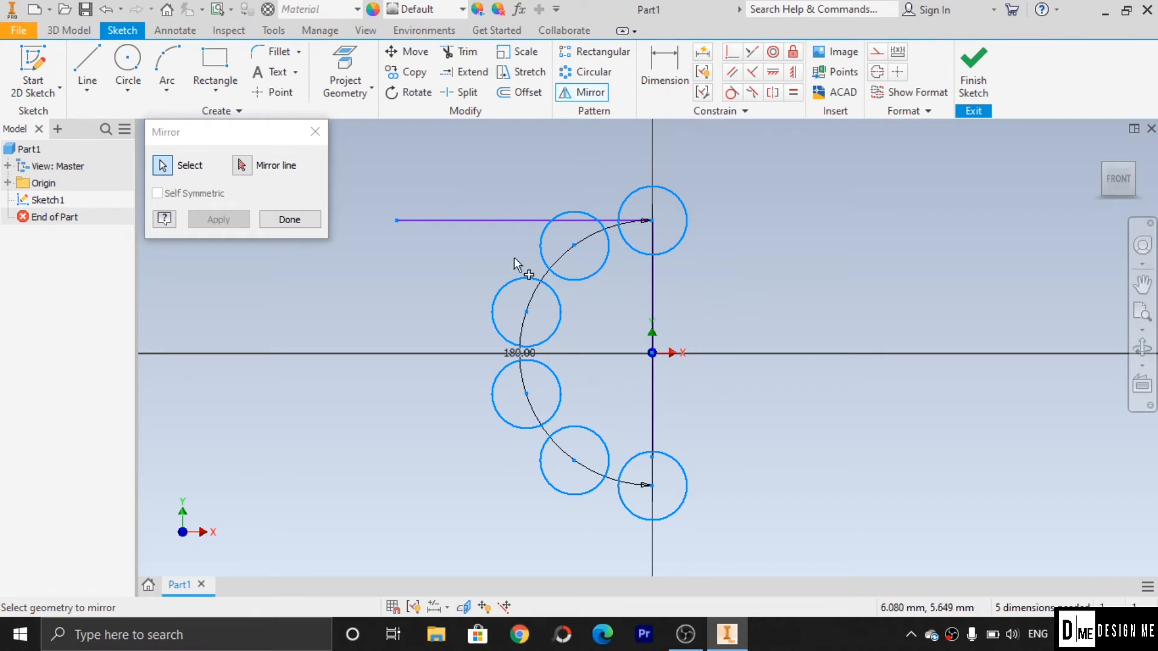
left_click(244, 168)
left_click(652, 309)
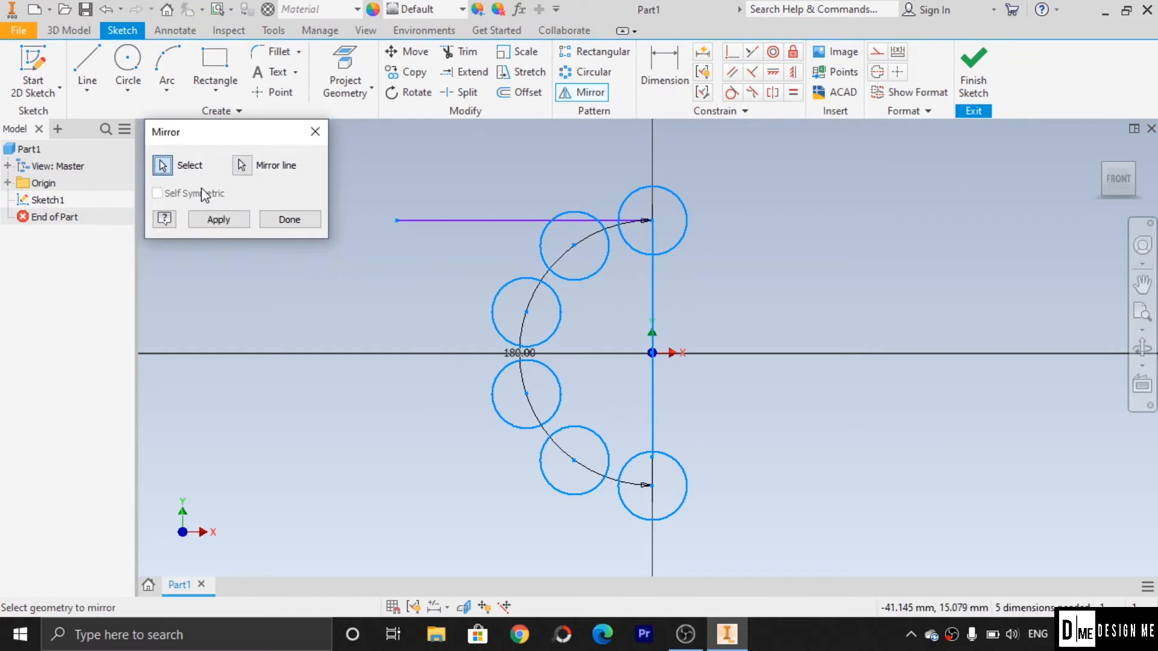
left_click(221, 222)
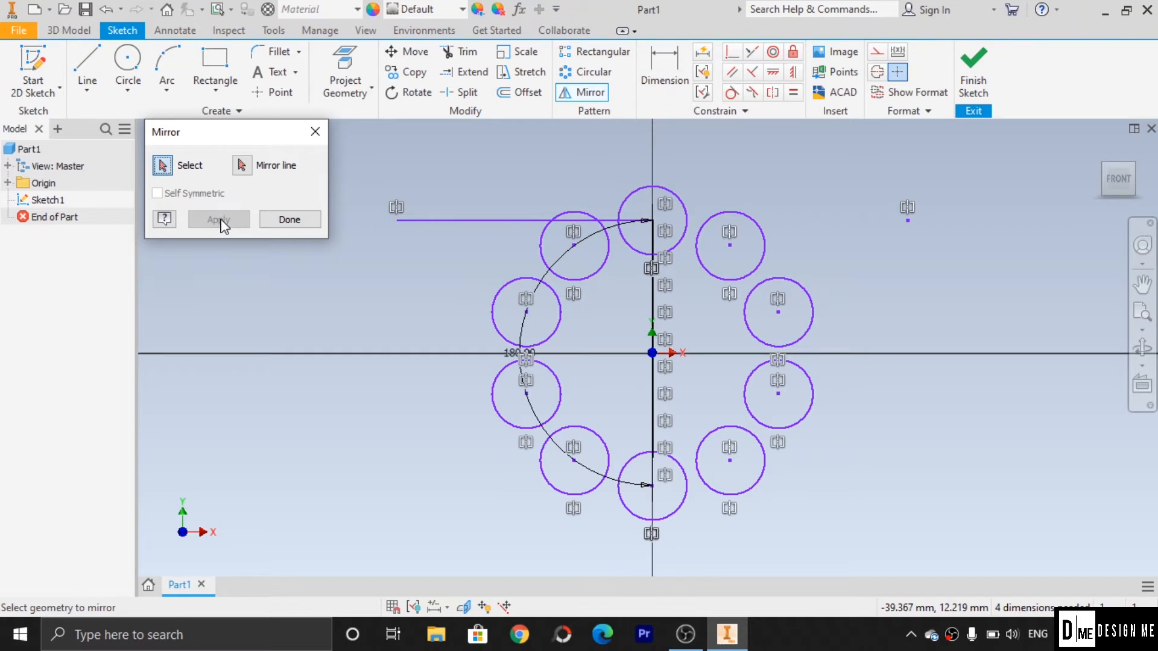
left_click(270, 220)
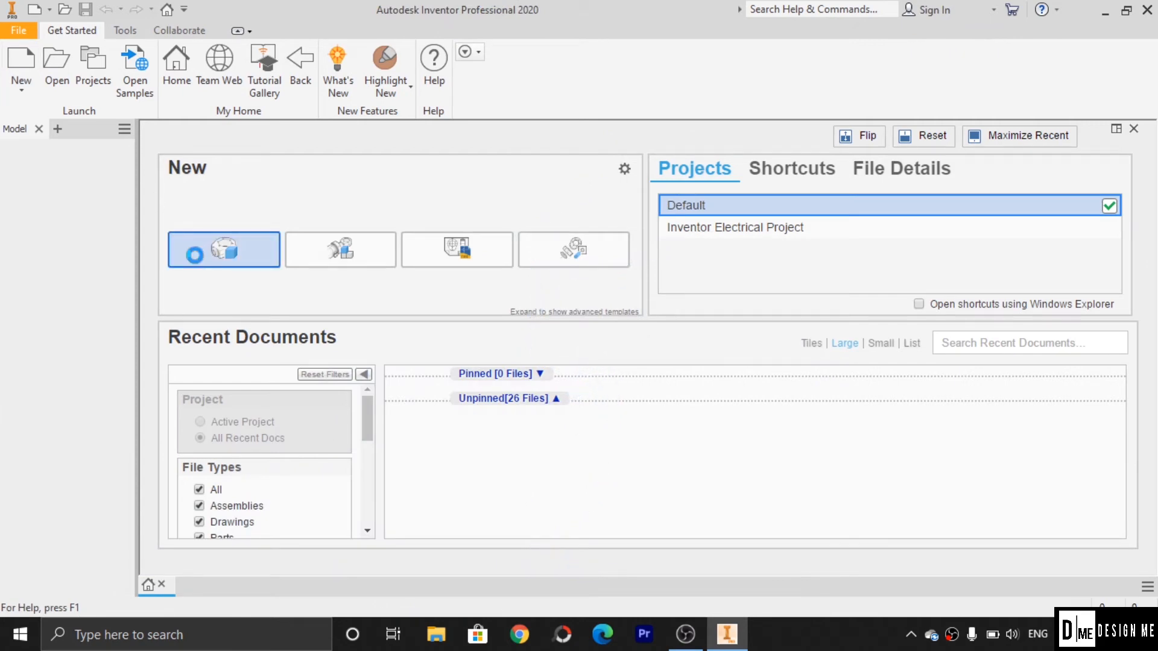
Create a new part and start a 2D sketch on the XY plane
left_click(195, 256)
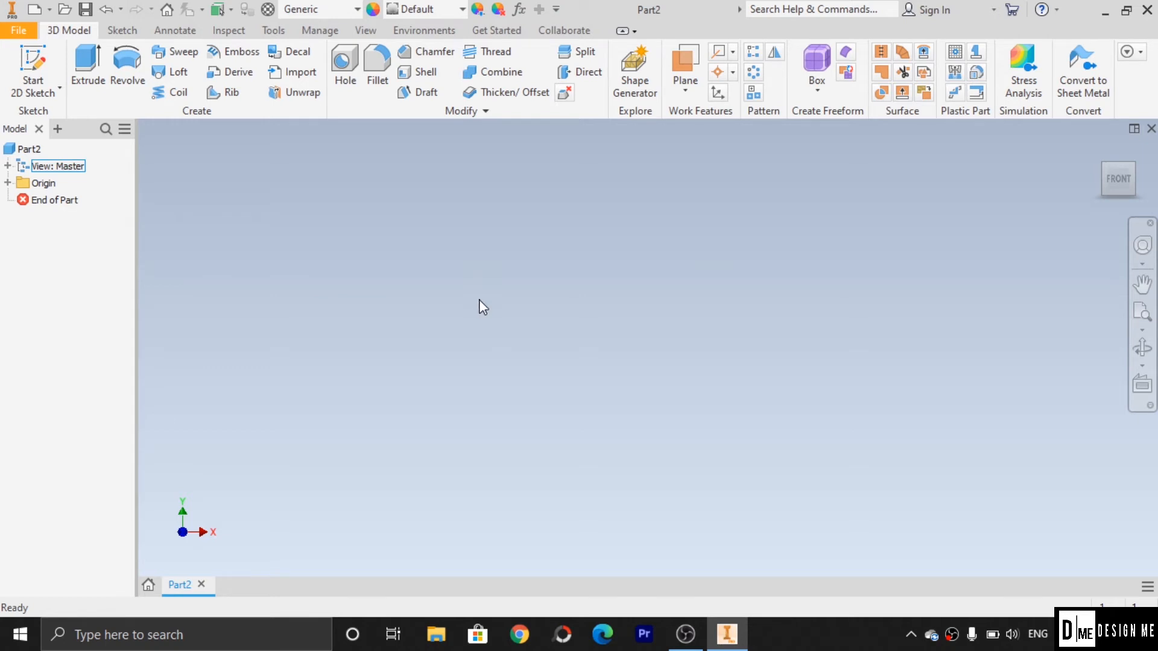
left_click(33, 66)
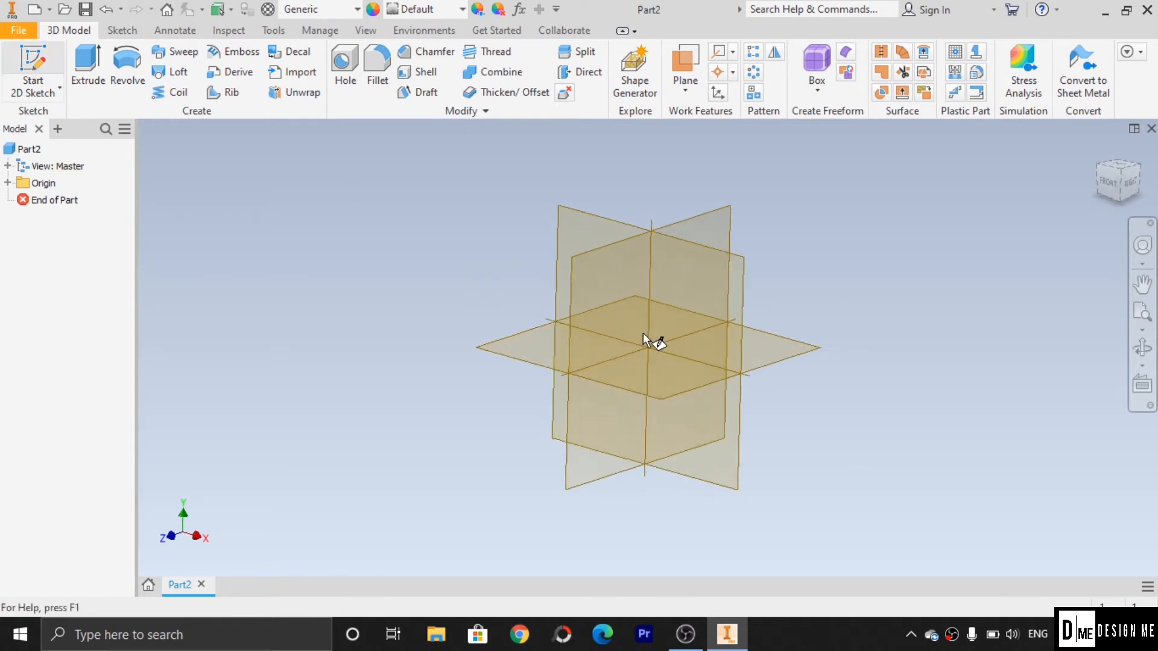
left_click(725, 277)
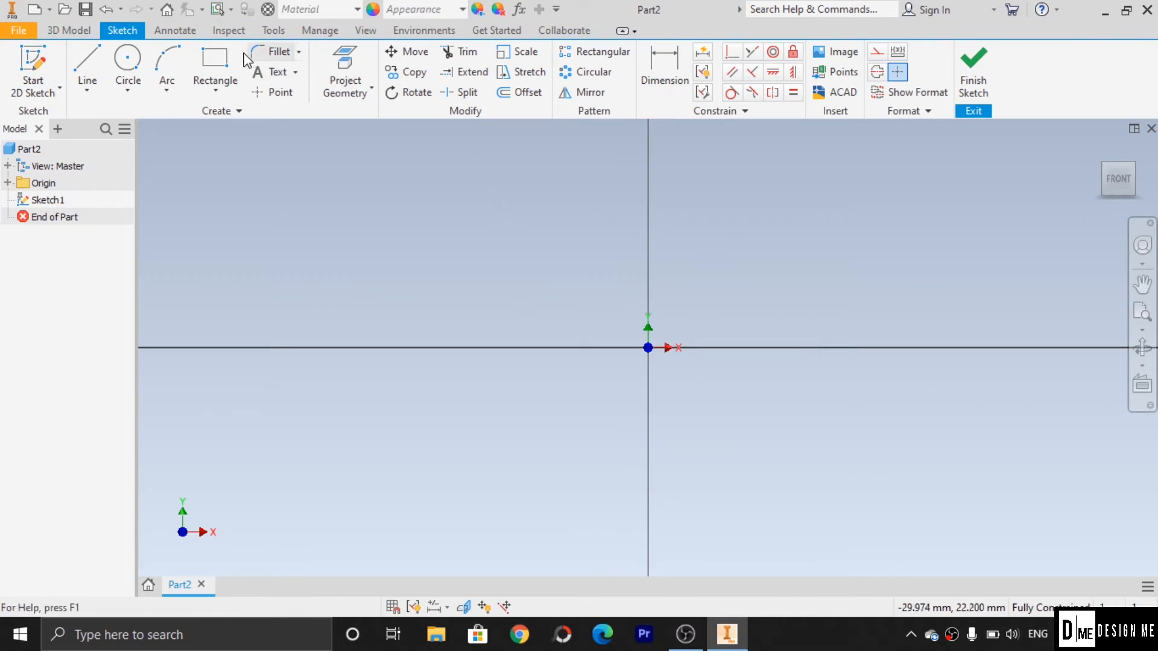
Draw a center rectangle of about 29 by 22 mm centred on the origin
left_click(221, 57)
left_click(225, 92)
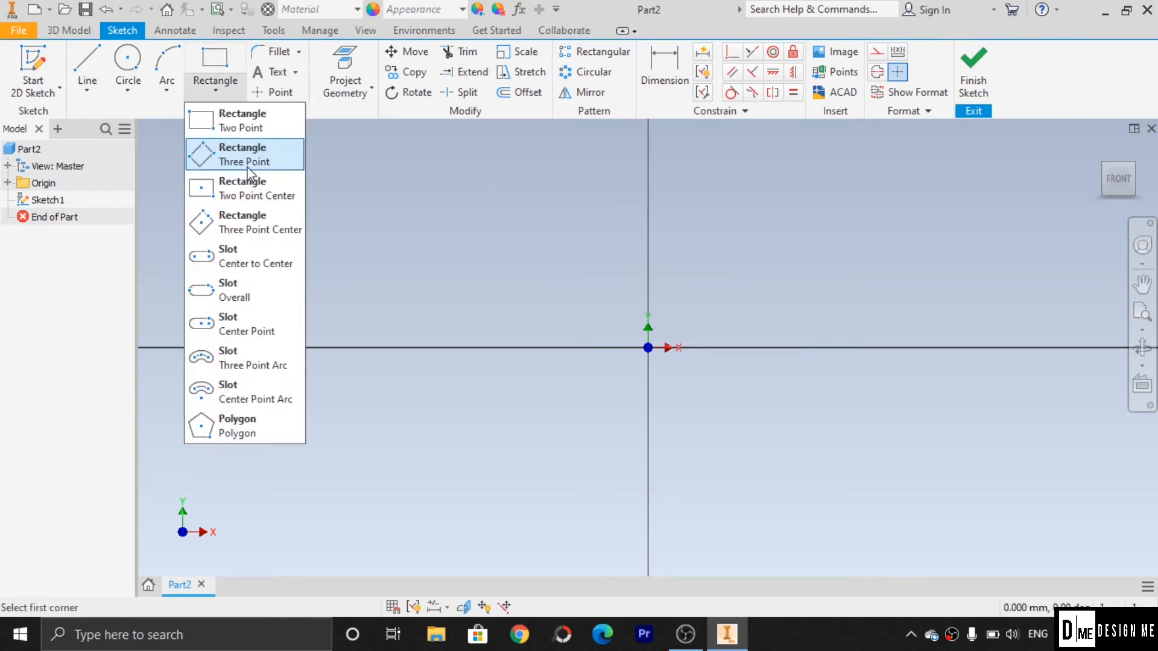
left_click(241, 222)
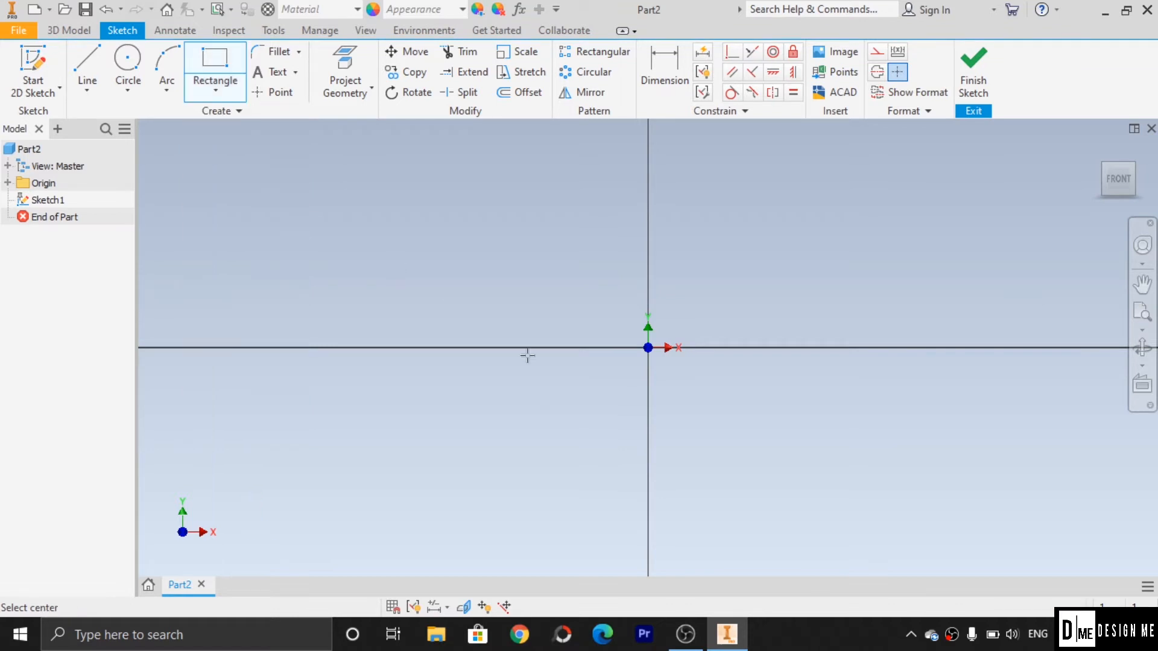
left_click(648, 347)
left_click(842, 205)
Draw a free circle above and to the left of the rectangle
scroll(483, 355, "down", 5)
left_click(128, 60)
left_click(389, 248)
left_click(415, 294)
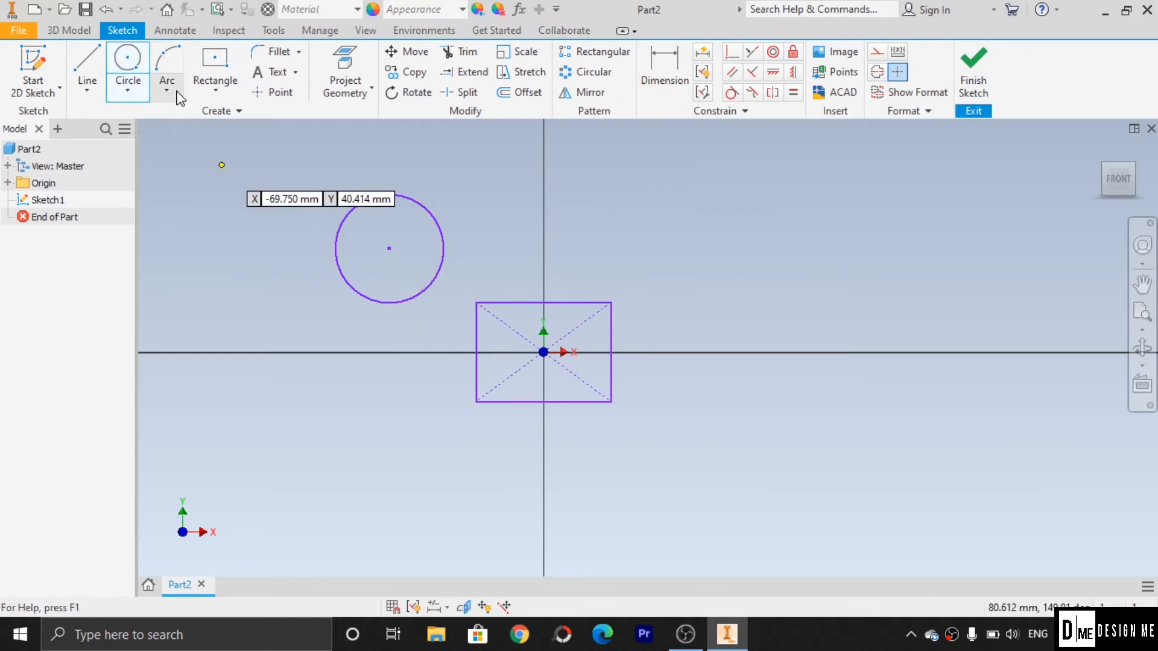
key("Escape")
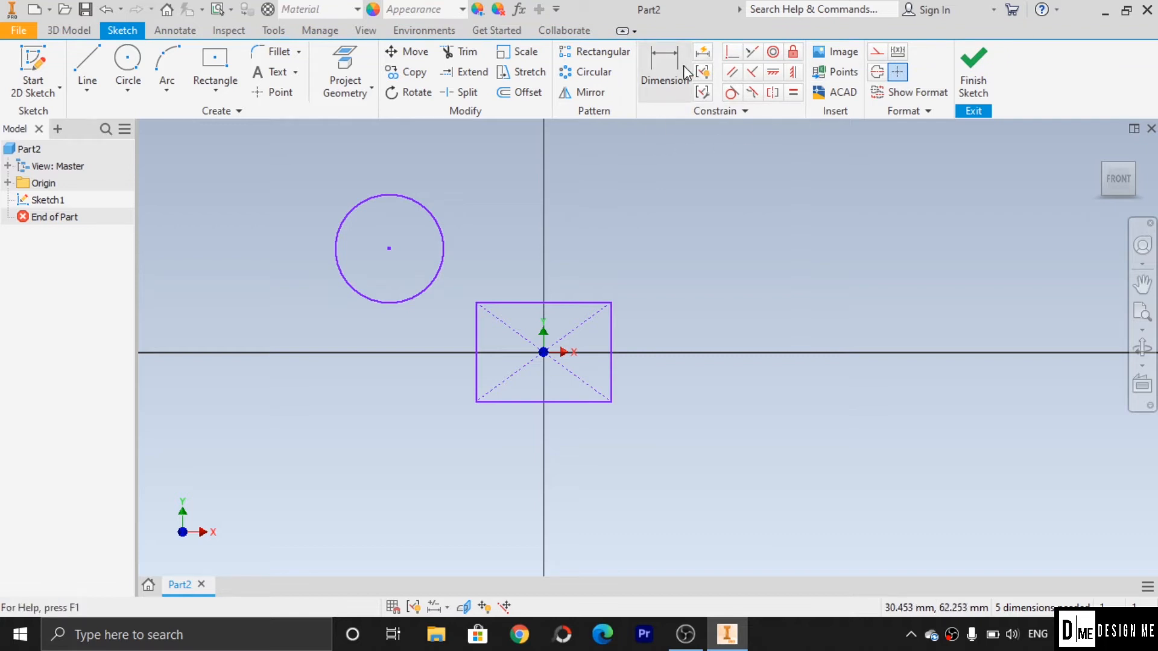
Dimension the rectangle's top edge and set its width to 30 mm
left_click(742, 112)
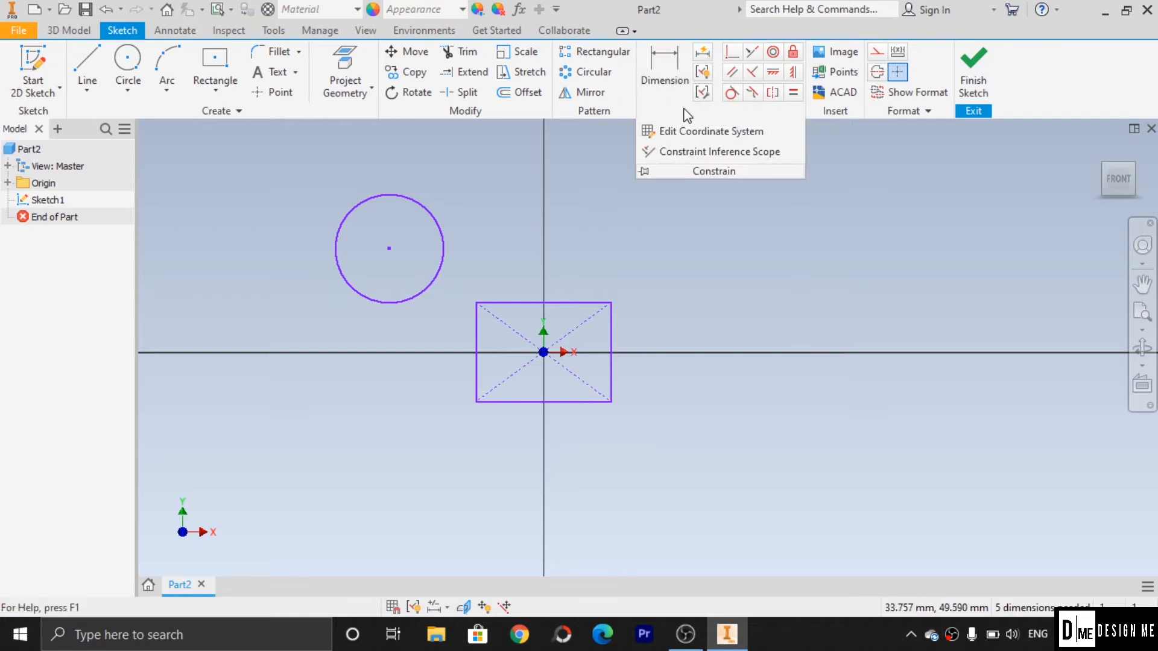
left_click(671, 75)
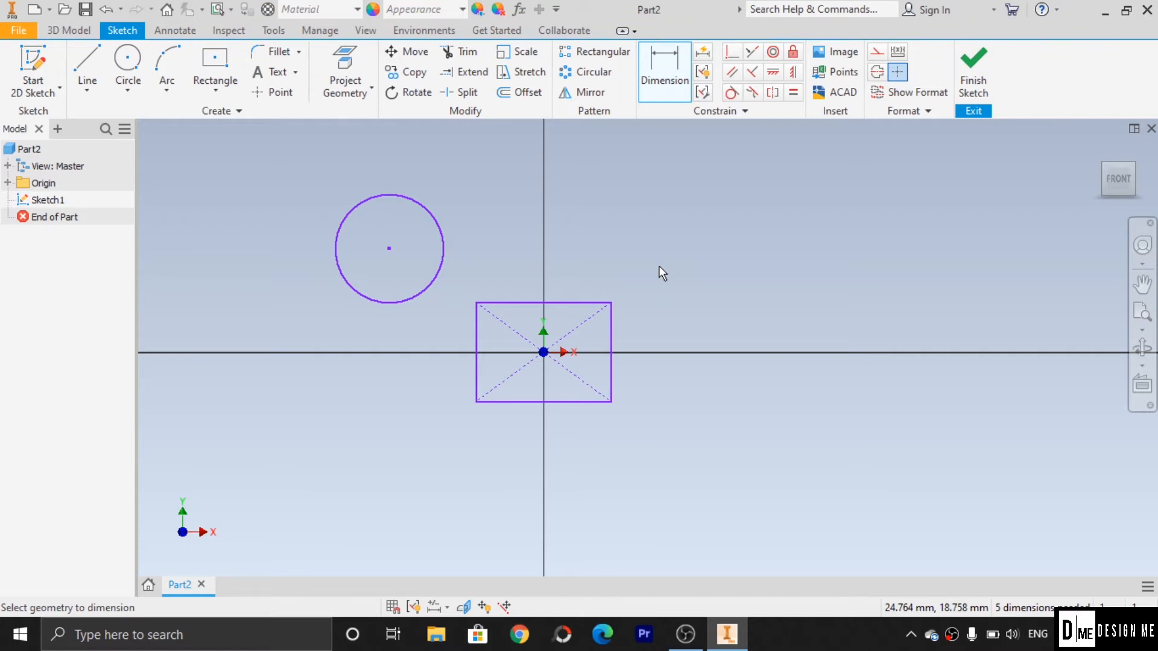
left_click(527, 306)
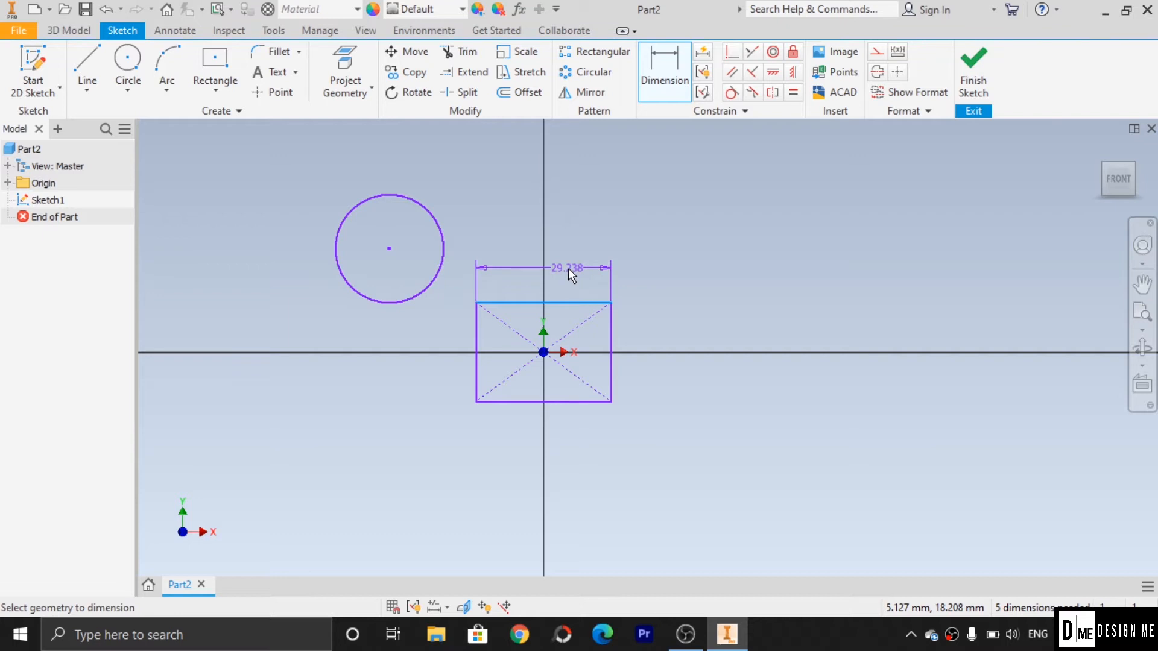
left_click(568, 269)
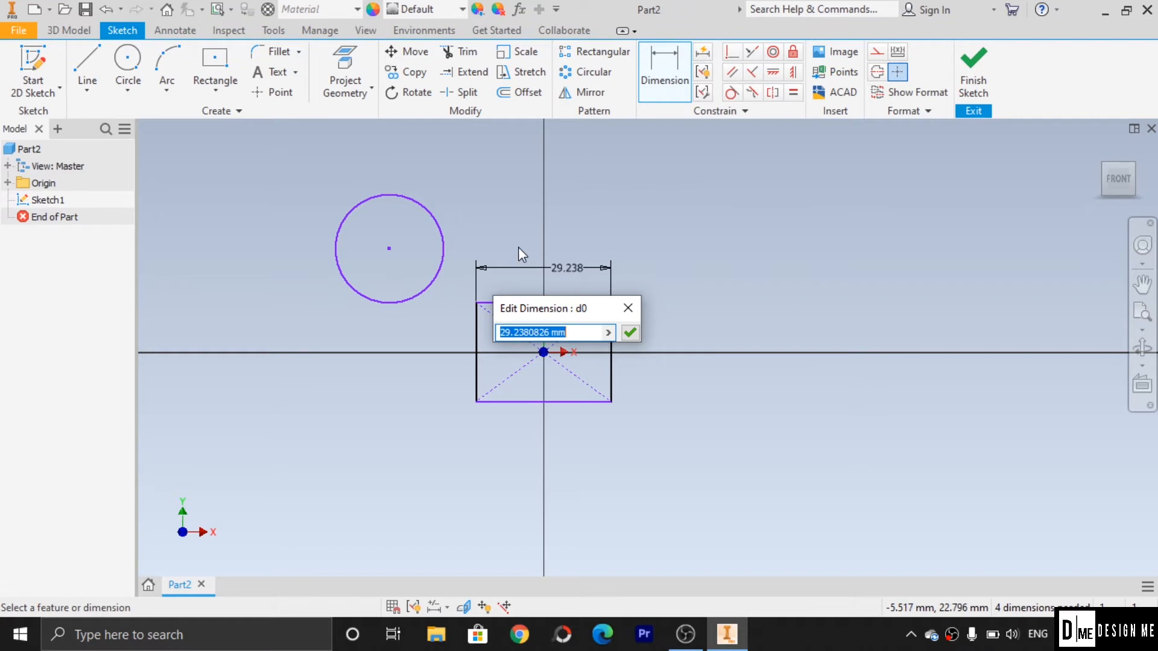
type("30")
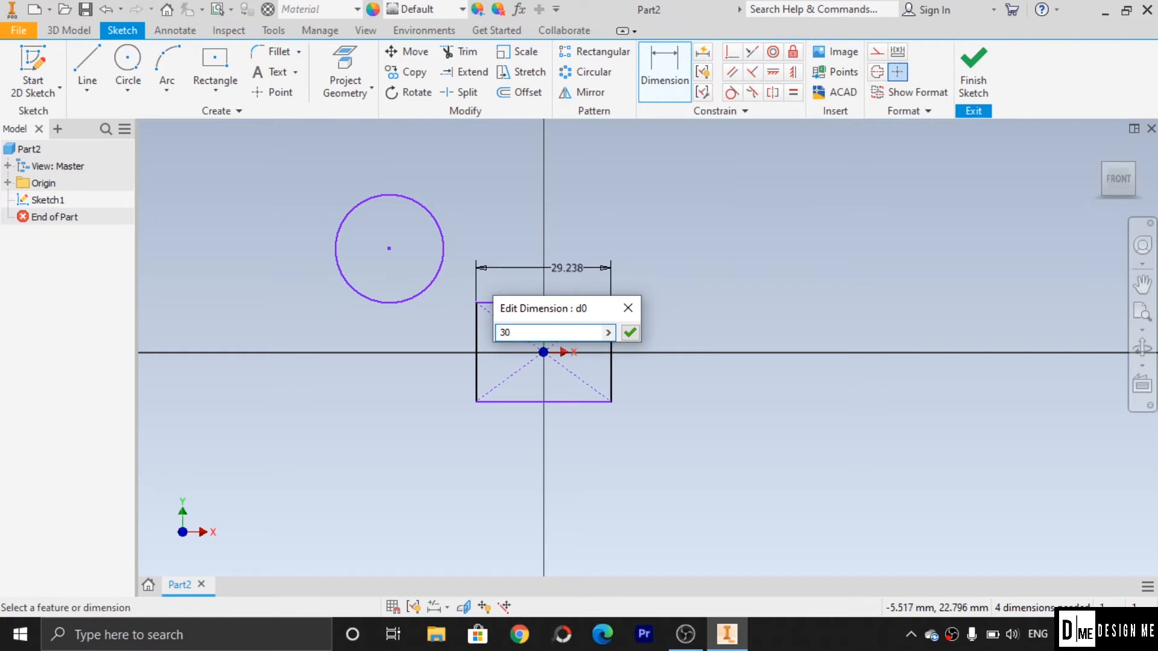
key("Return")
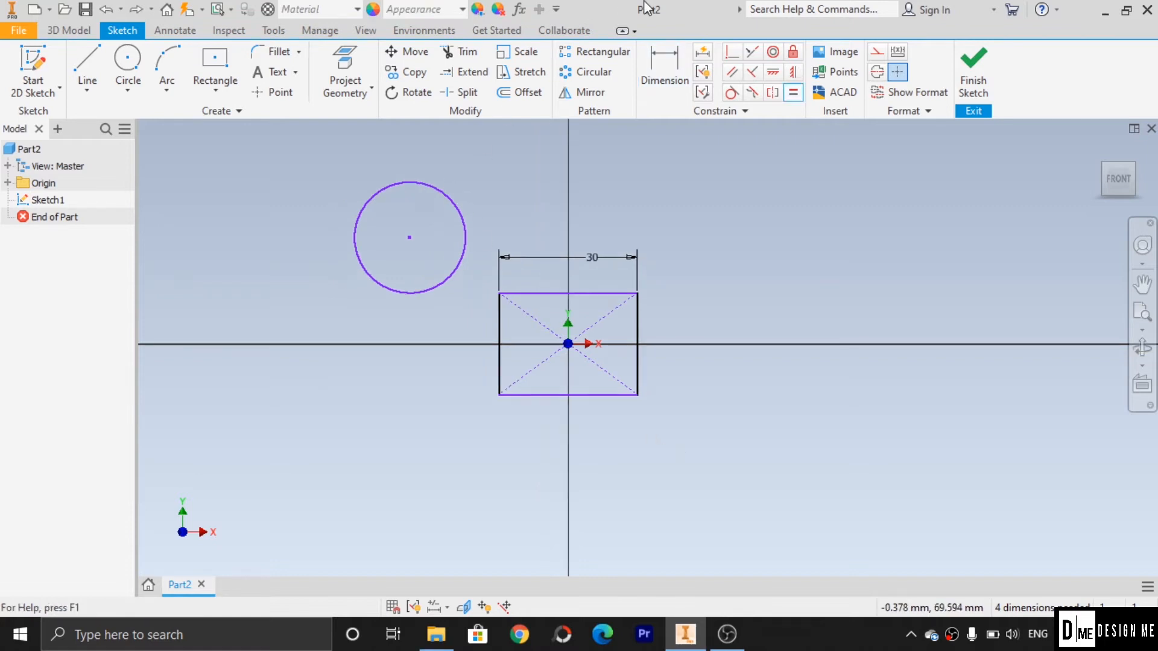
Dimension the rectangle's right edge and set its height to 20 mm
left_click(666, 58)
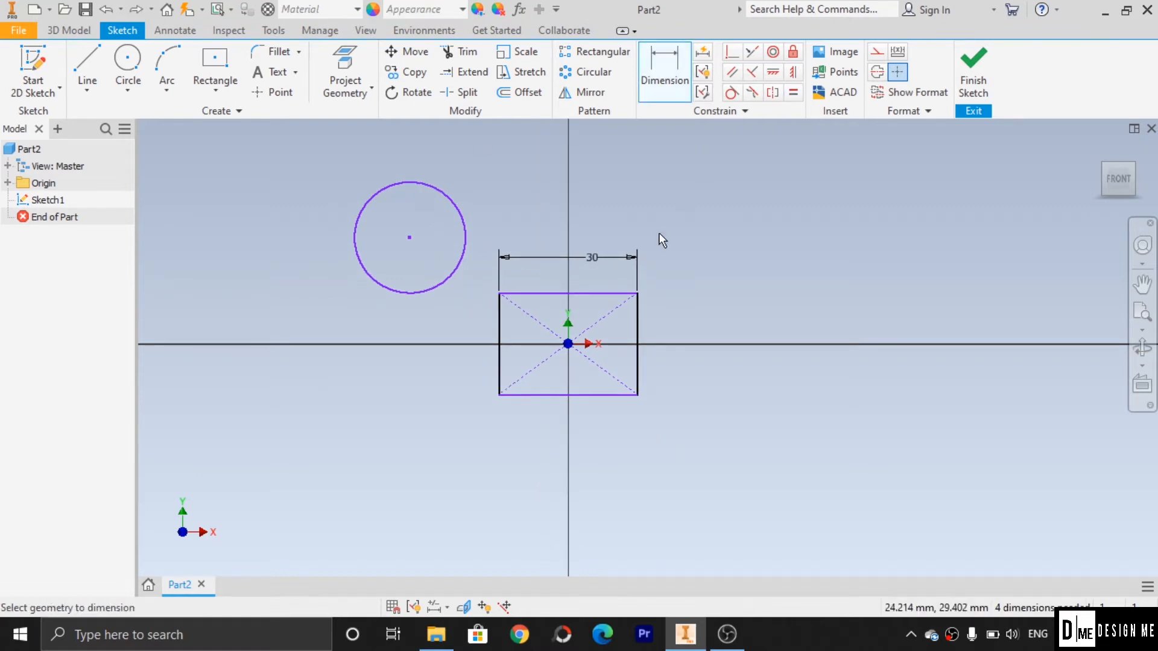
left_click(633, 322)
left_click(698, 332)
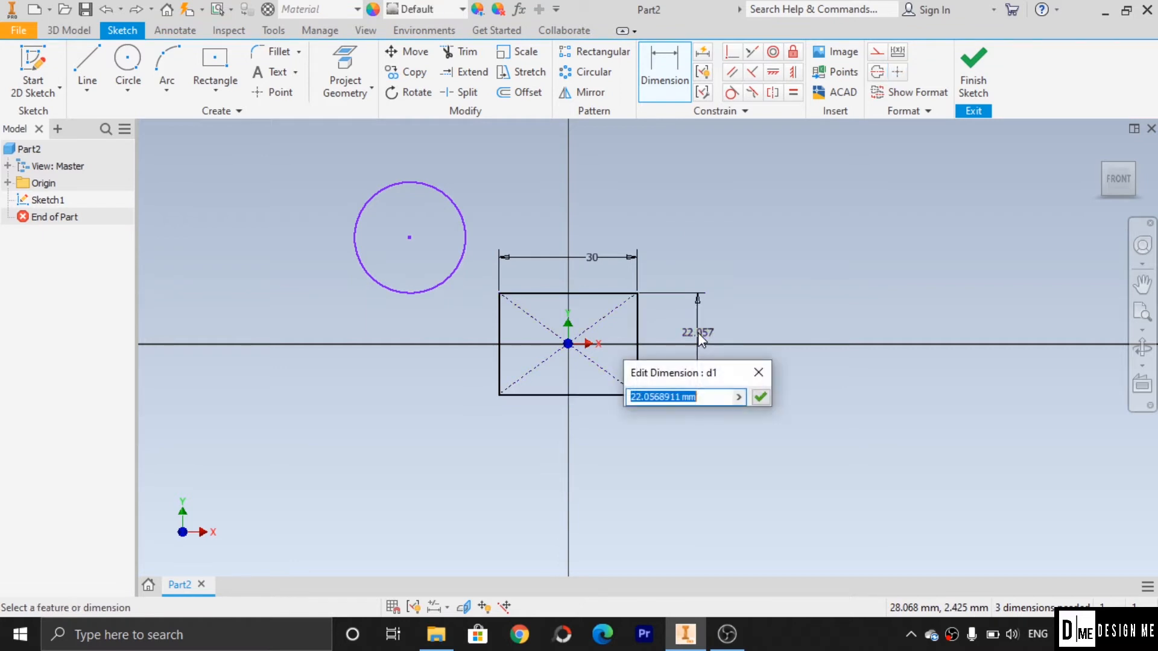
type("20")
key("Return")
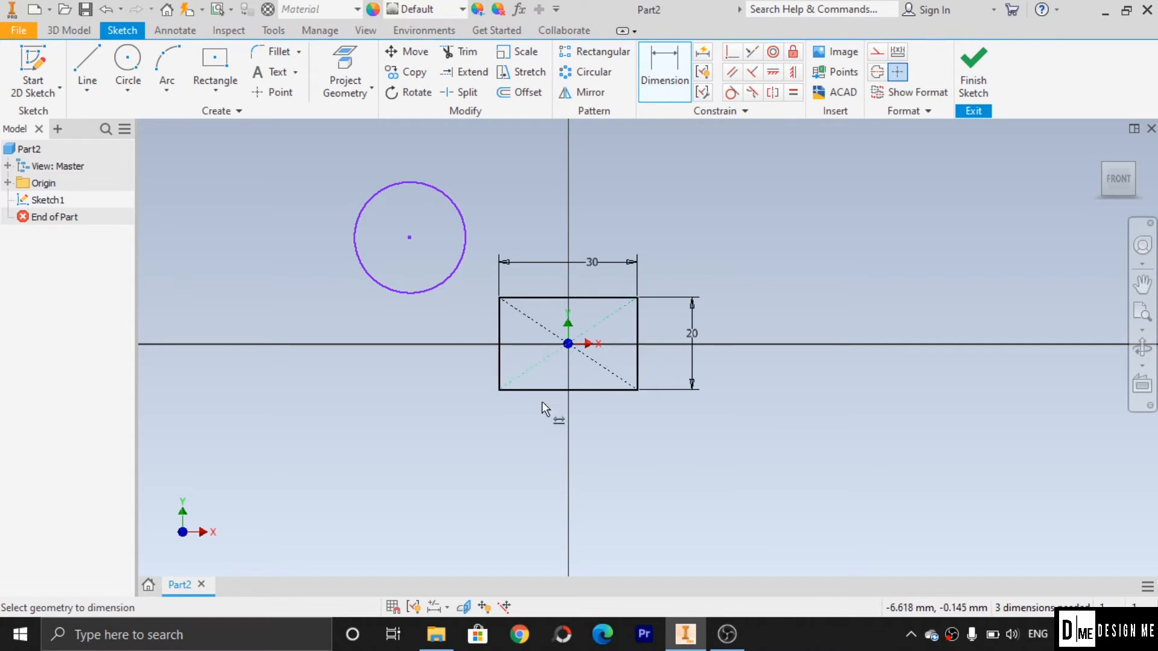
left_click(637, 318)
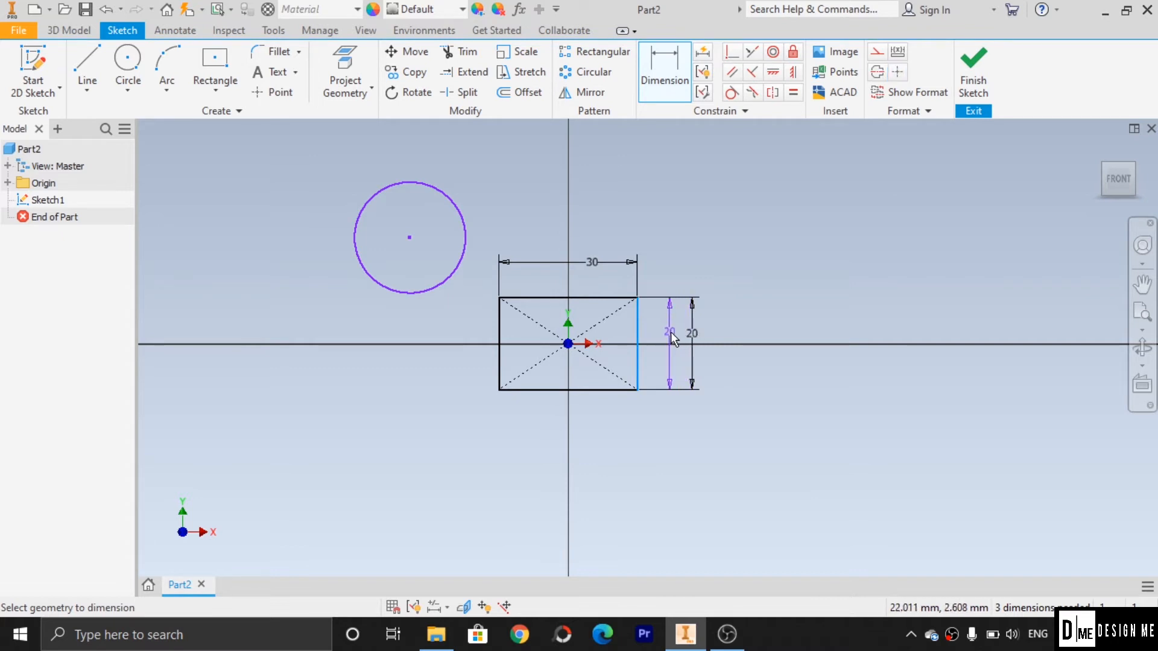
key("Escape")
key("Escape")
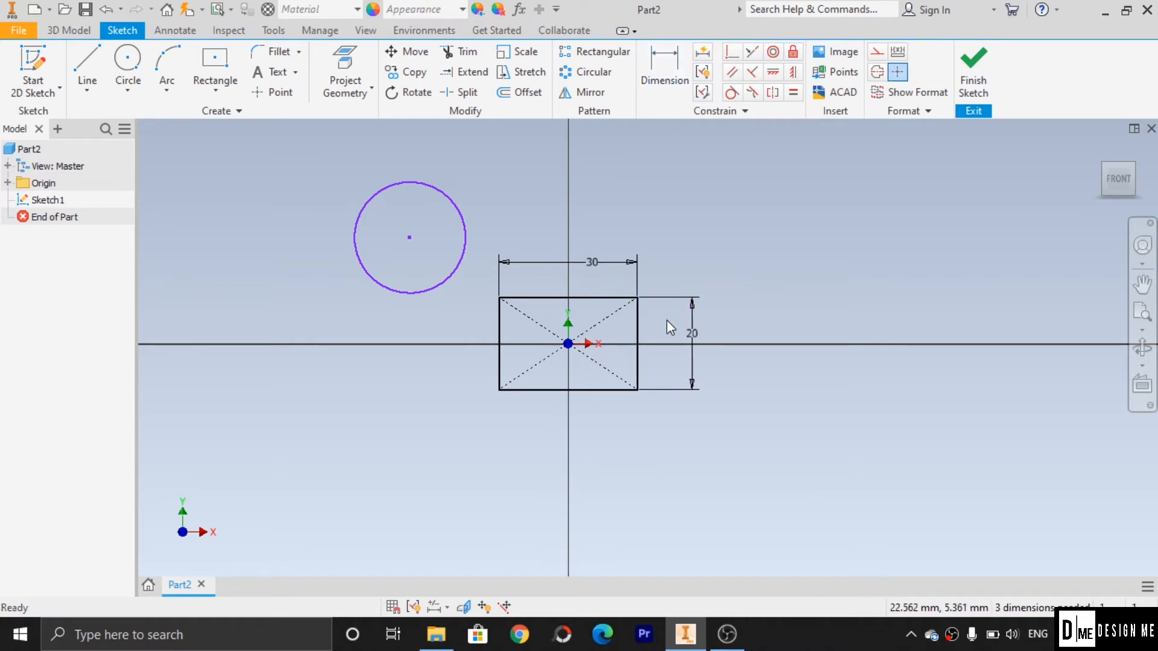
Try moving the dimensioned rectangle's top edge, and shift the undimensioned circle's centre slightly toward the rectangle
left_click_drag(598, 299, 534, 350)
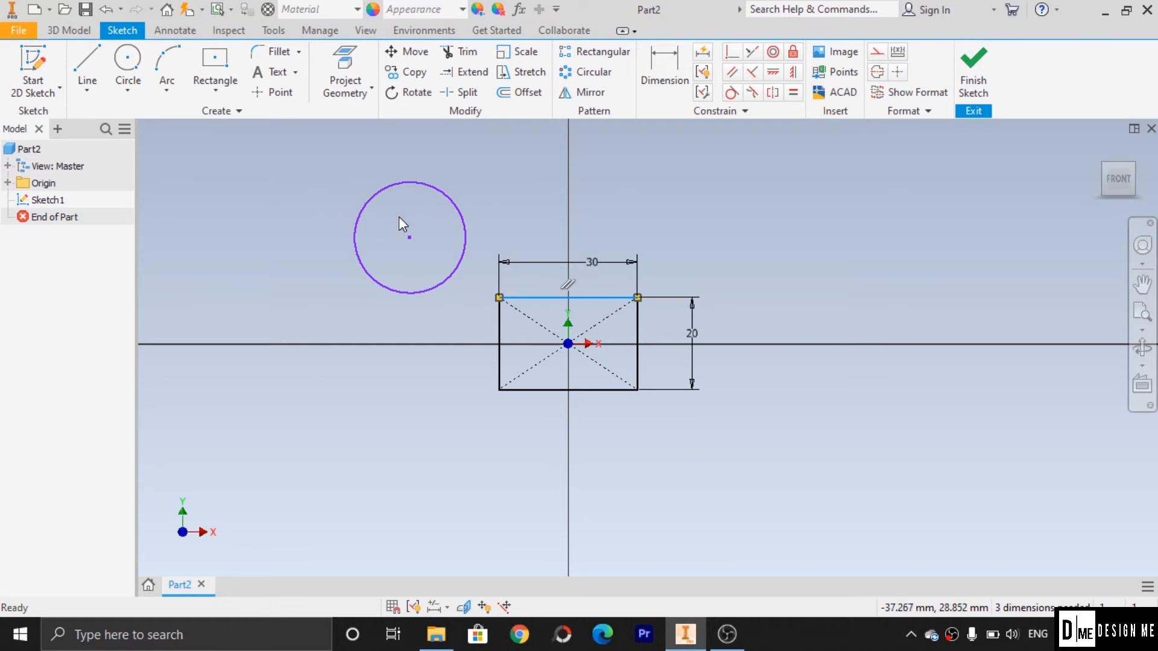
mouse_move(411, 238)
left_mouse_down()
mouse_move(468, 219)
mouse_move(677, 227)
mouse_move(614, 242)
mouse_move(325, 233)
mouse_move(436, 183)
mouse_move(386, 215)
mouse_move(774, 231)
mouse_move(619, 263)
mouse_move(425, 237)
left_mouse_up()
left_click_drag(561, 298, 647, 284)
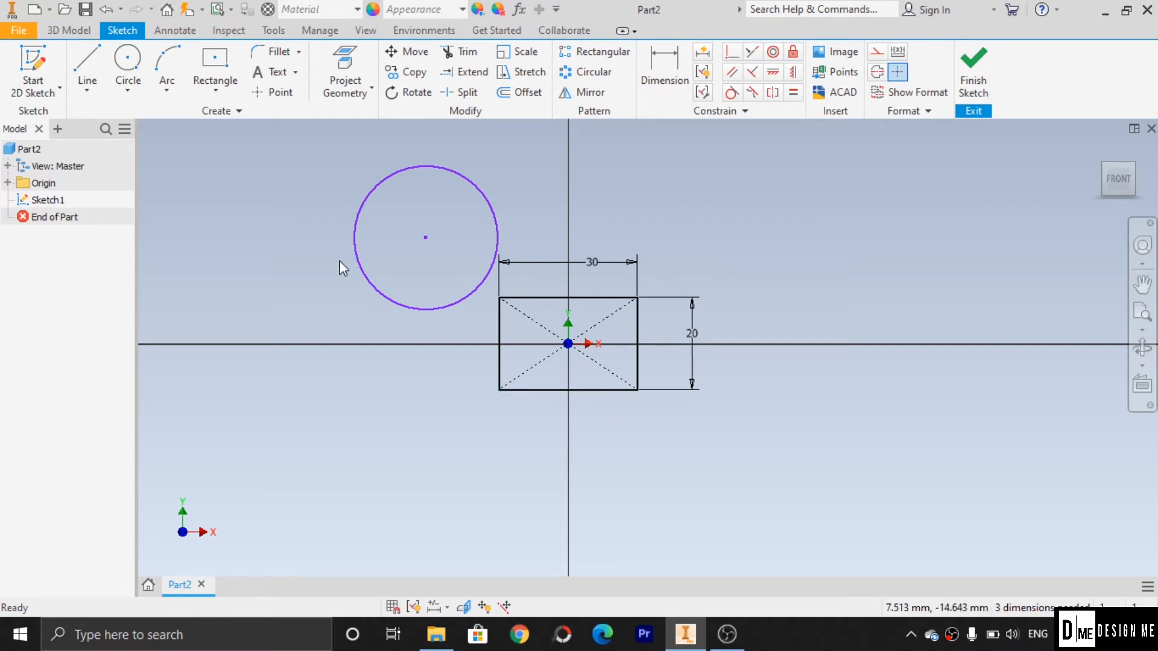
Move the free circle farther left of the rectangle and dimension its diameter to 20 mm
left_click_drag(424, 241, 363, 241)
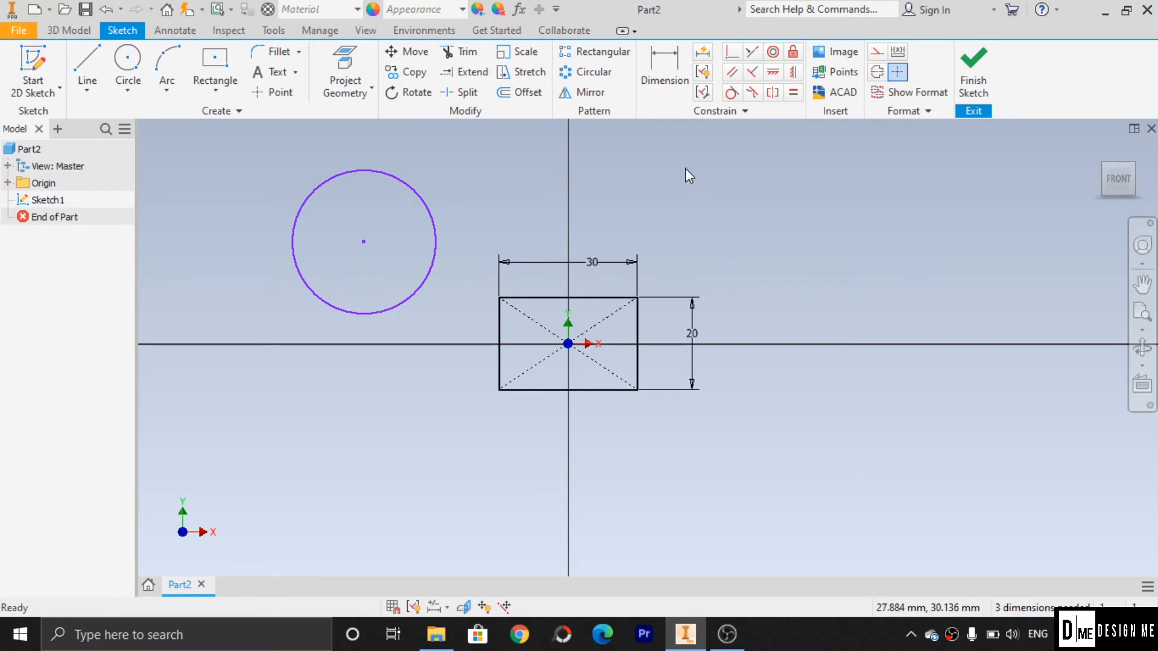
left_click(663, 84)
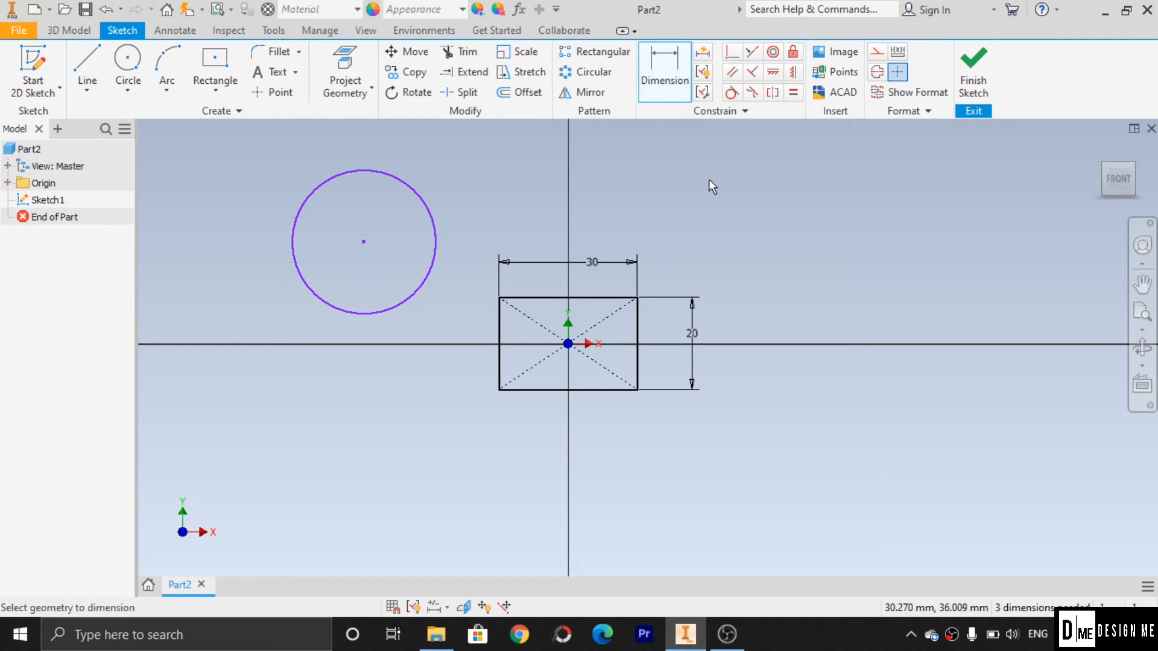
left_click(420, 200)
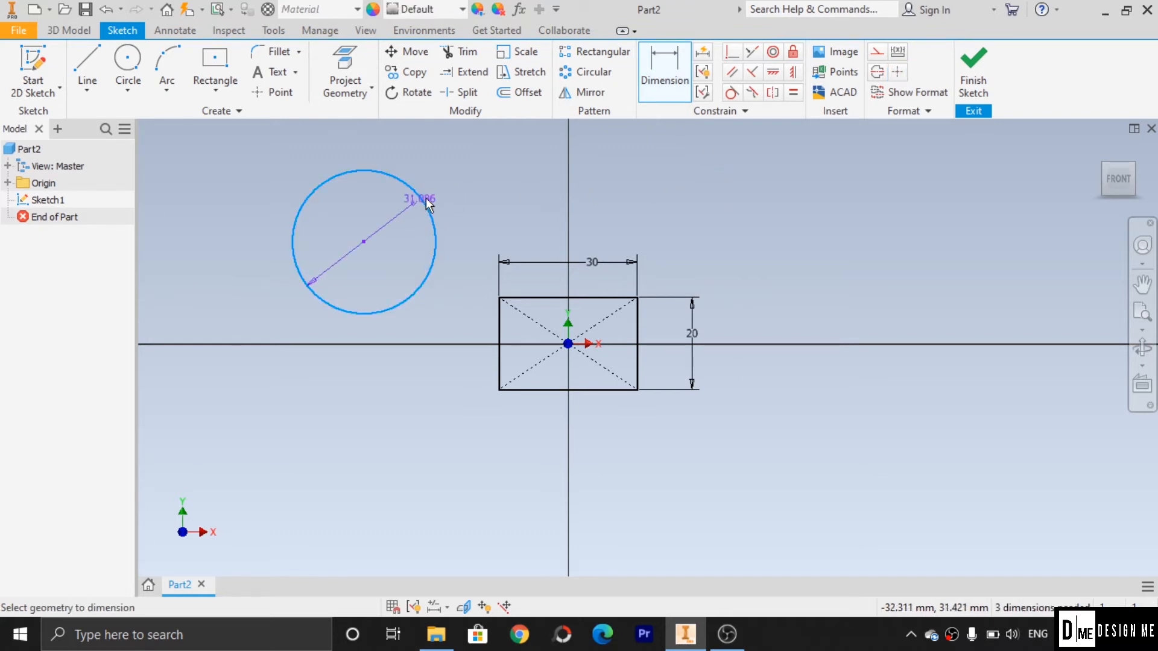
left_click(470, 183)
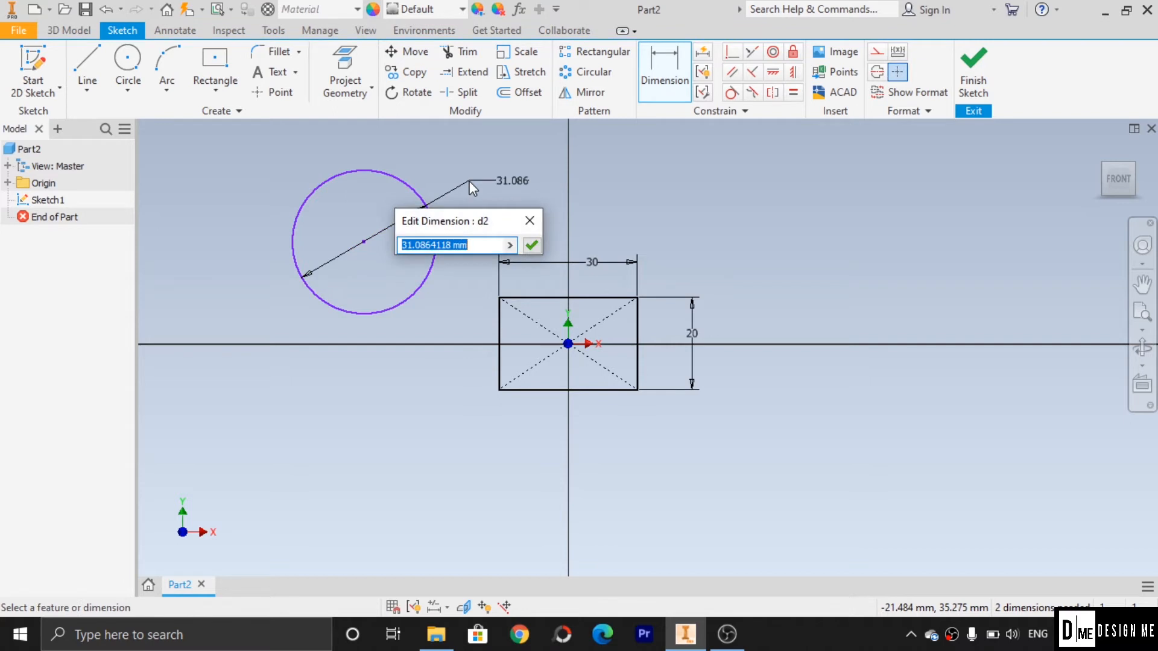
type("20")
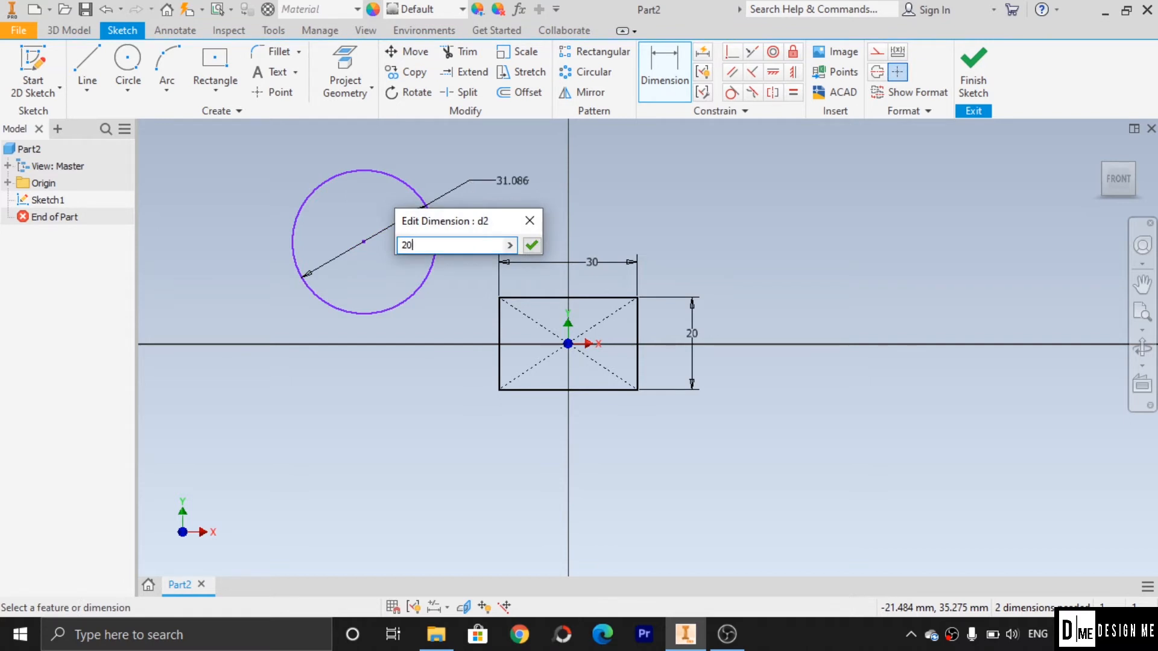
left_click(530, 244)
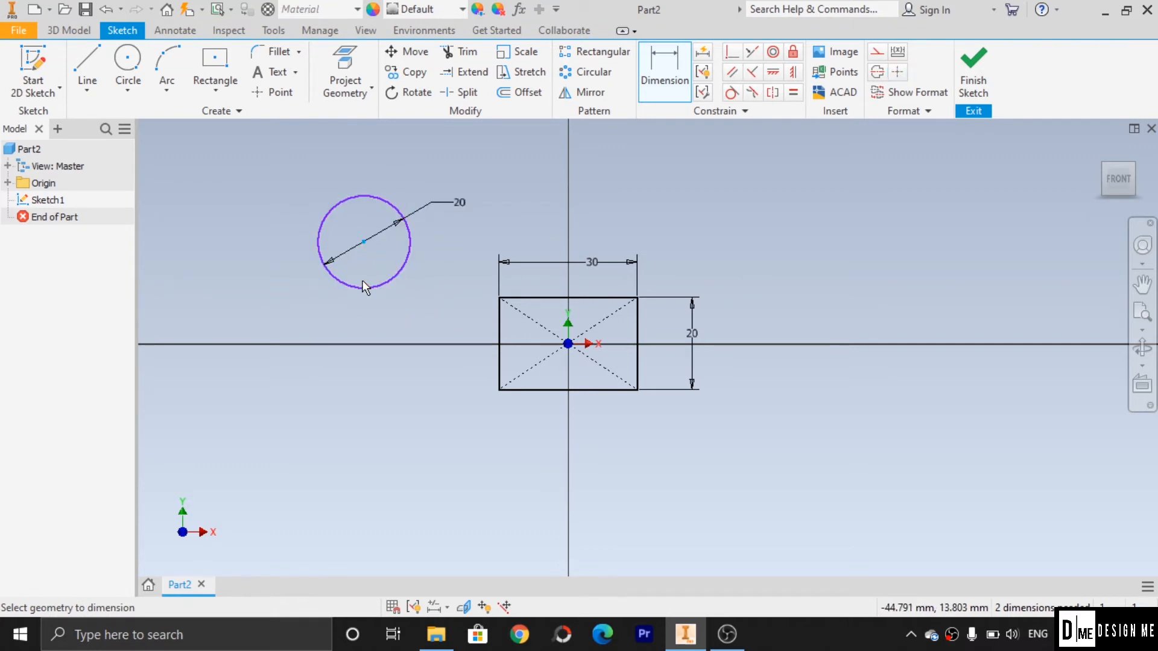
key("Escape")
Shift the 20 mm circle around by its centre, ending slightly nearer the rectangle
left_click_drag(364, 242, 407, 312)
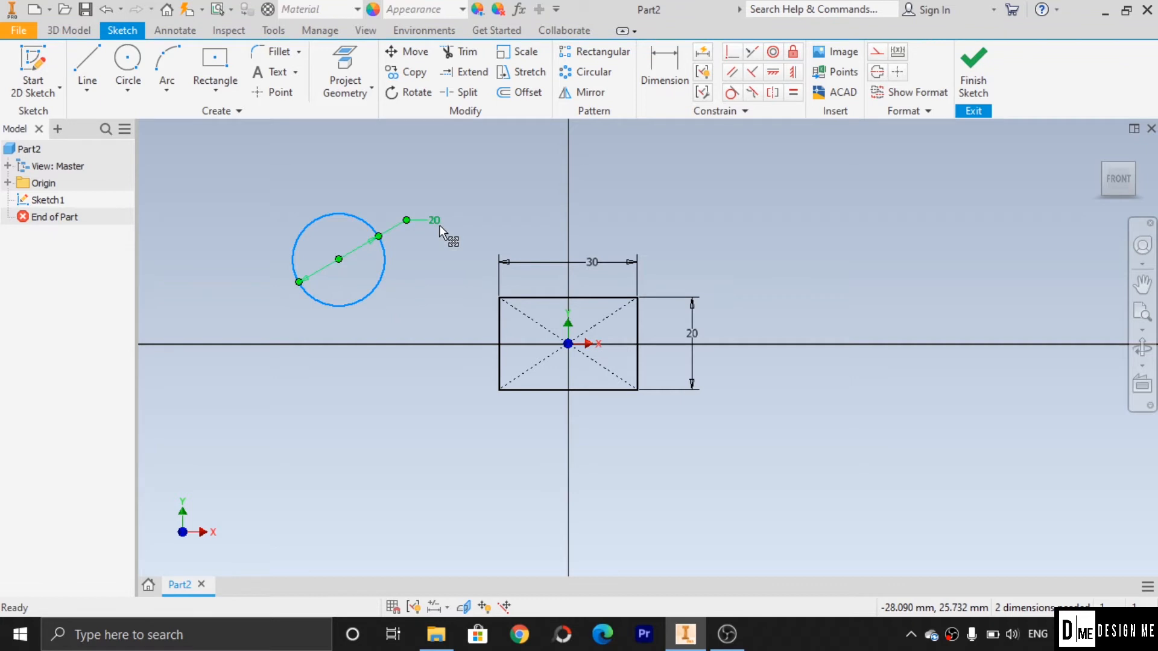
left_click(446, 306)
left_click(340, 258)
left_click_drag(341, 258, 381, 254)
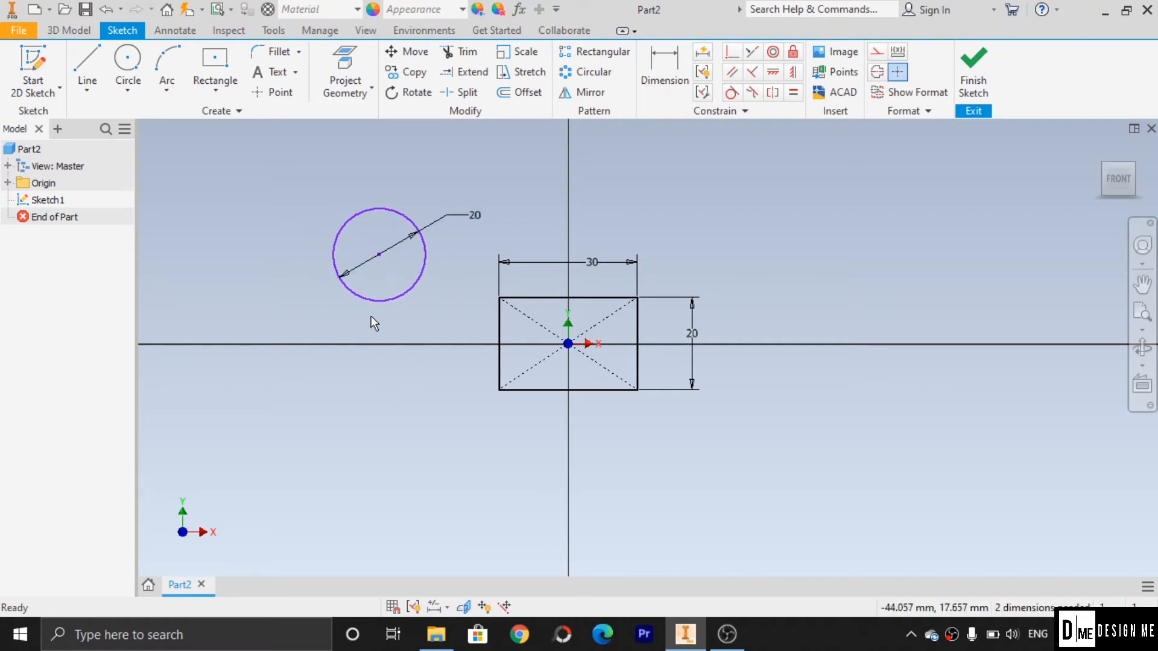
Dimension the vertical distance between the circle's centre and the origin, and set it to 20 mm
key("d")
left_click(662, 88)
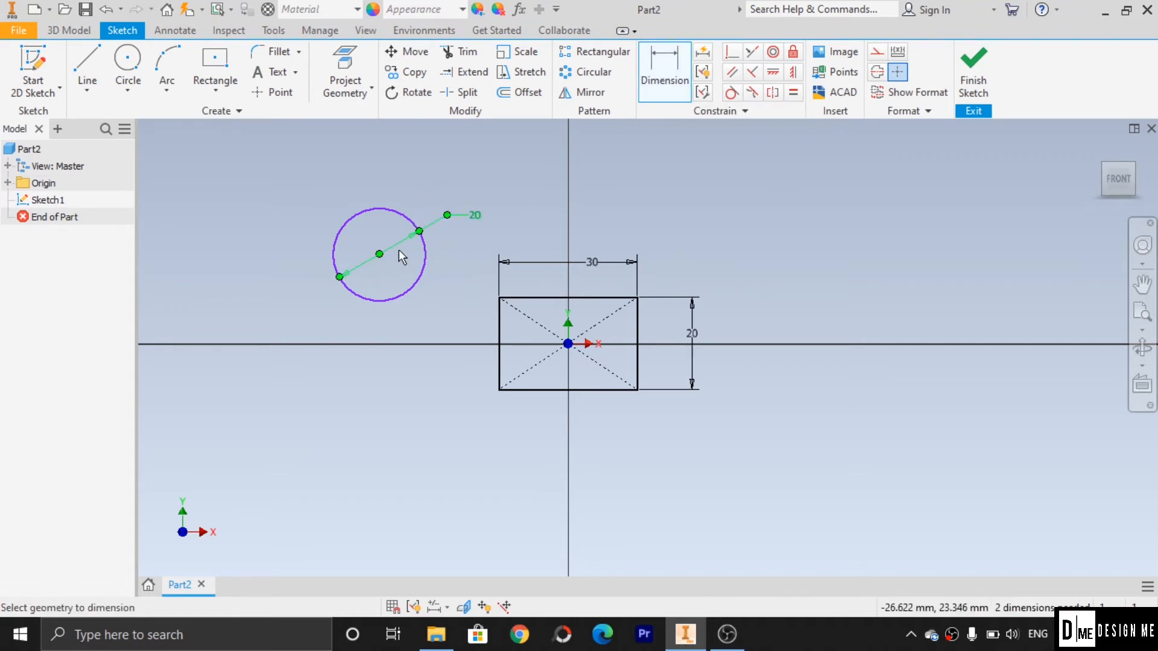
double_click(380, 256)
left_click(435, 291)
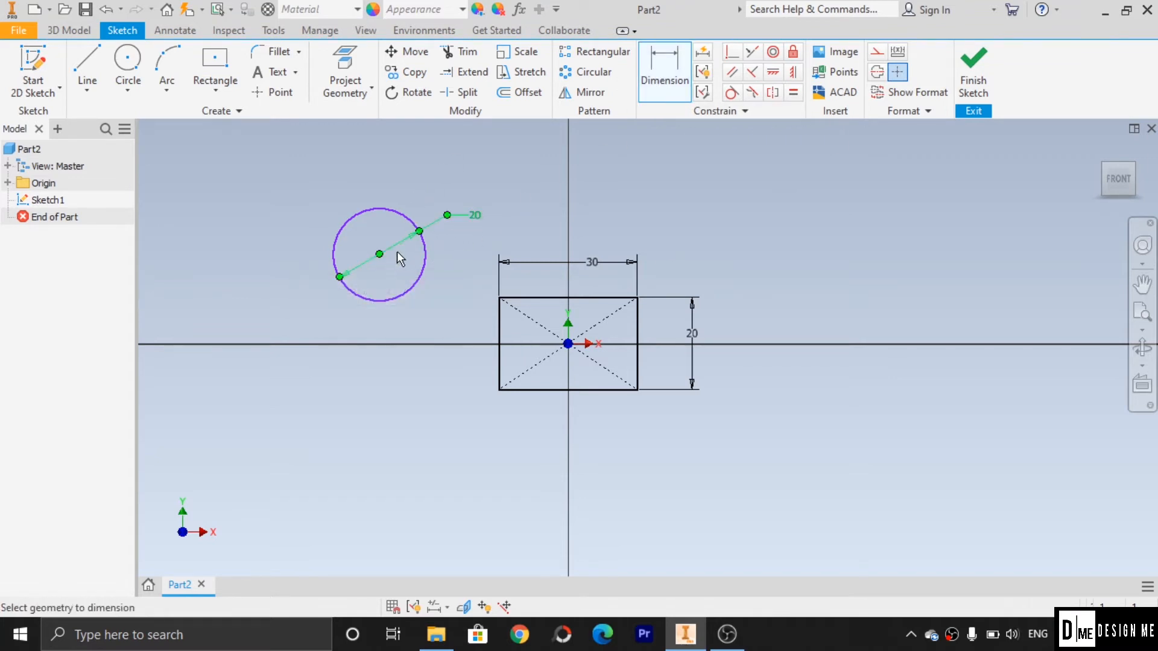
left_click(568, 343)
left_click(332, 321)
type("20")
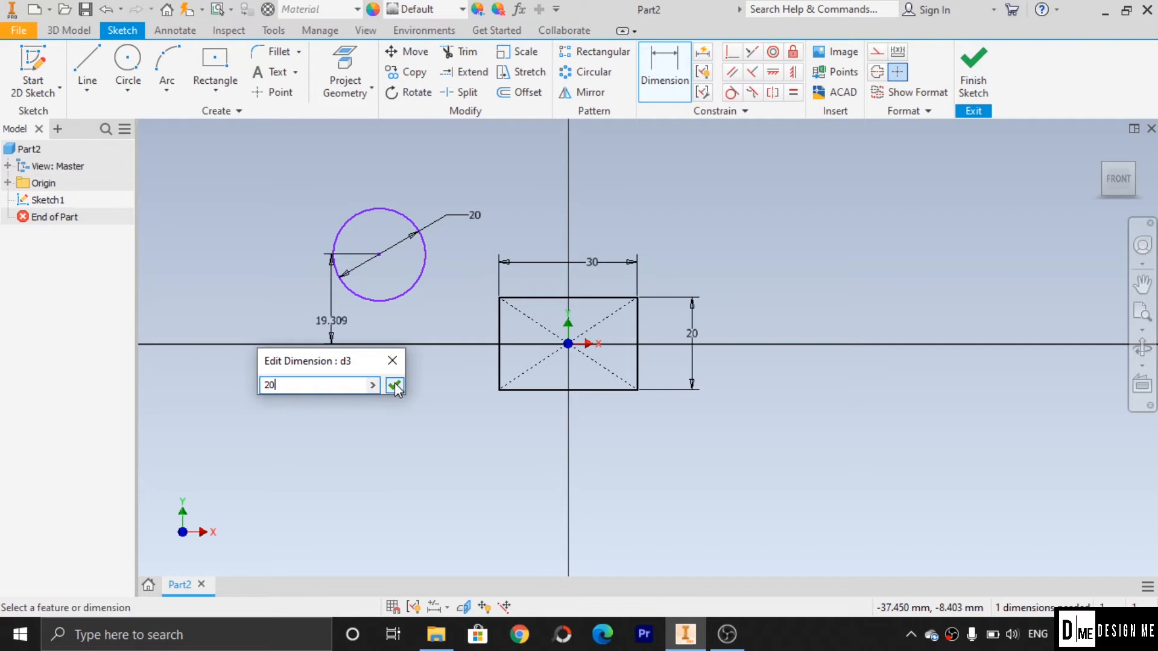
left_click(394, 385)
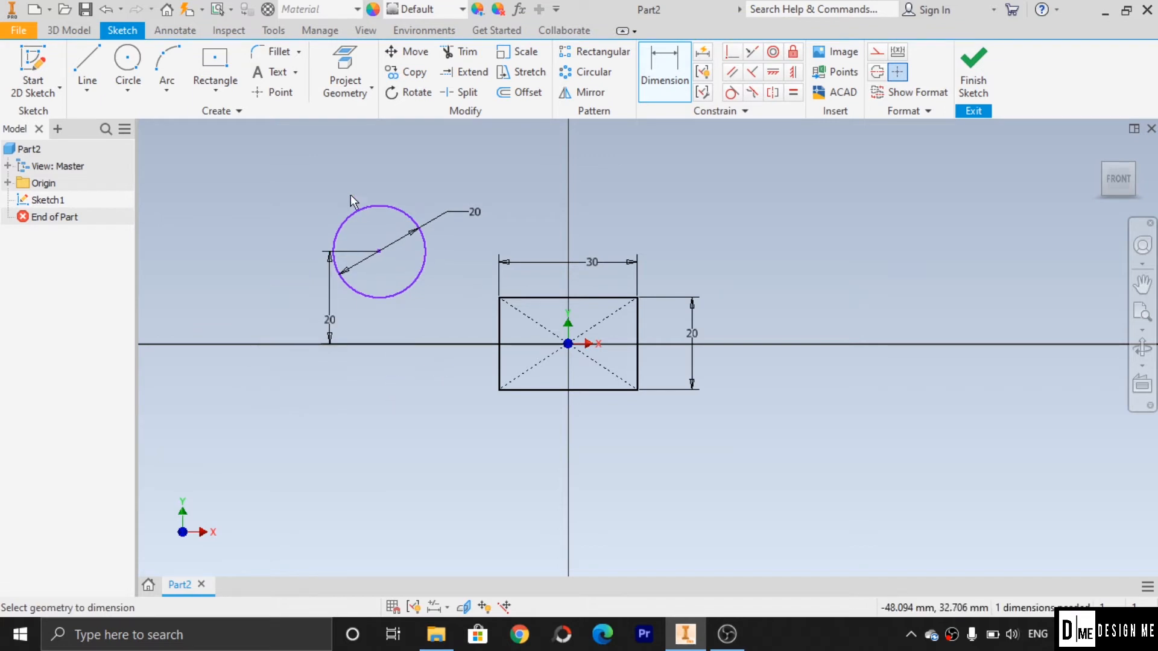
key("Escape")
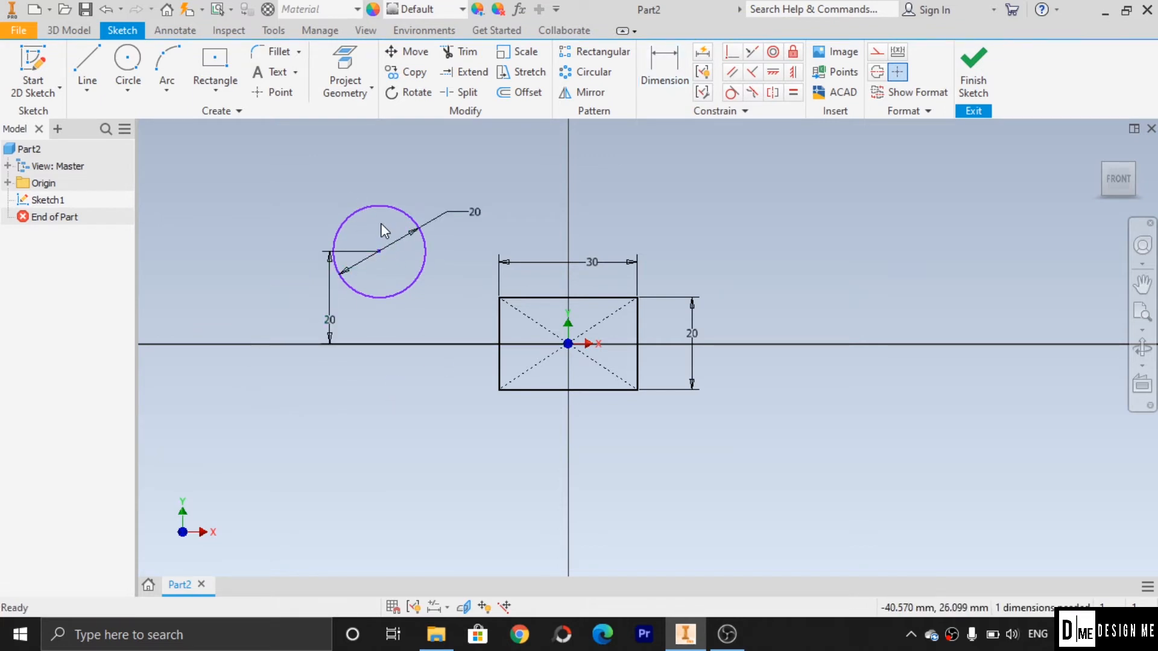
Slide the circle horizontally toward the rectangle and set the horizontal distance from its centre to the origin to 30 mm
left_click_drag(380, 251, 431, 252)
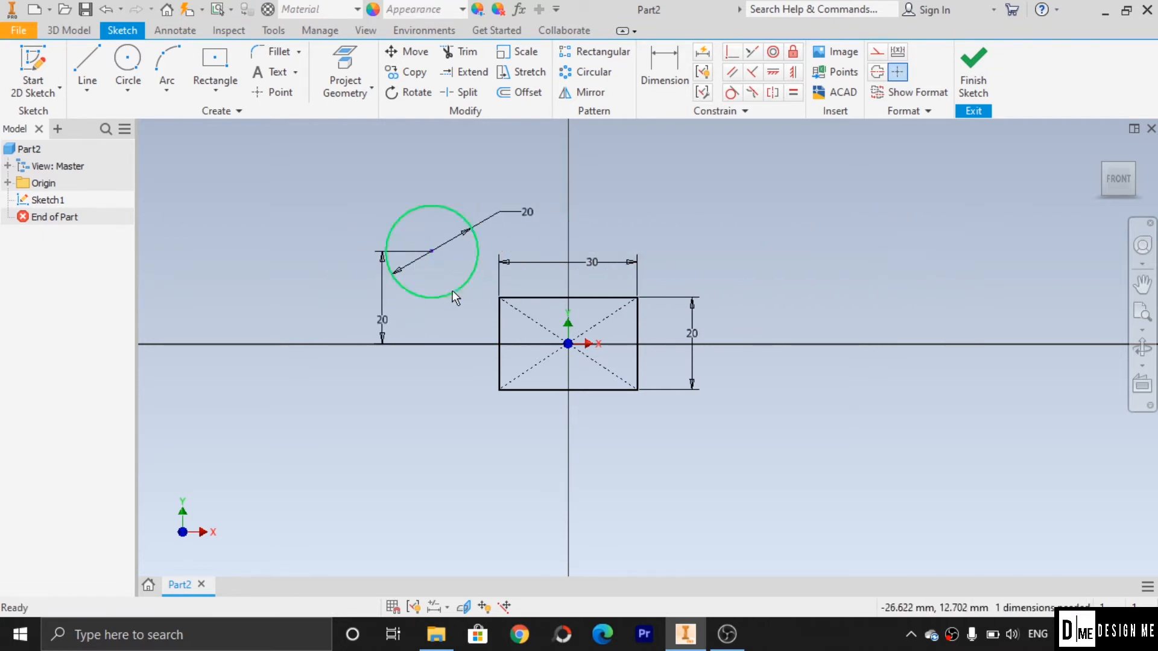
left_click(682, 83)
left_click(441, 250)
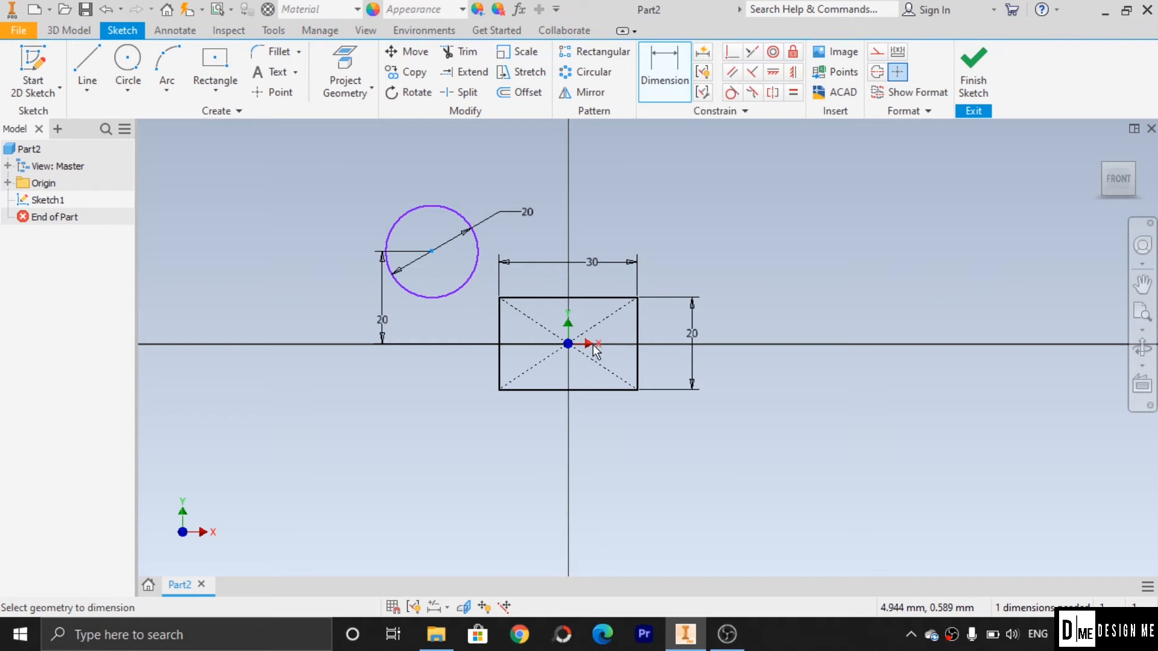
left_click(567, 344)
left_click(516, 241)
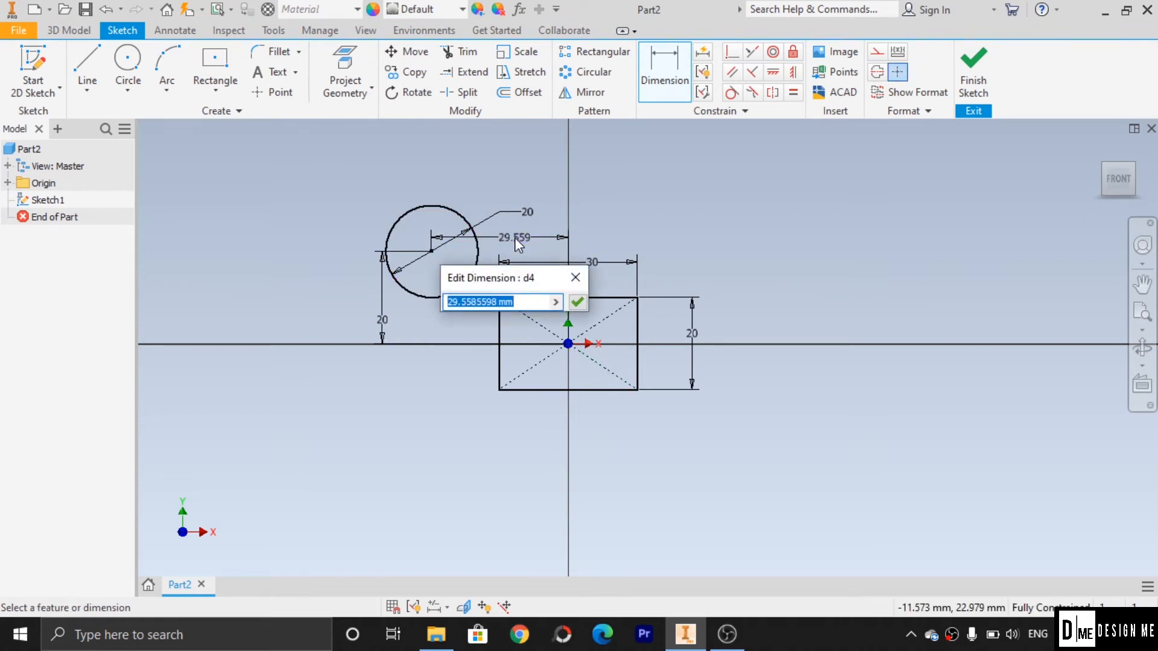
type("30")
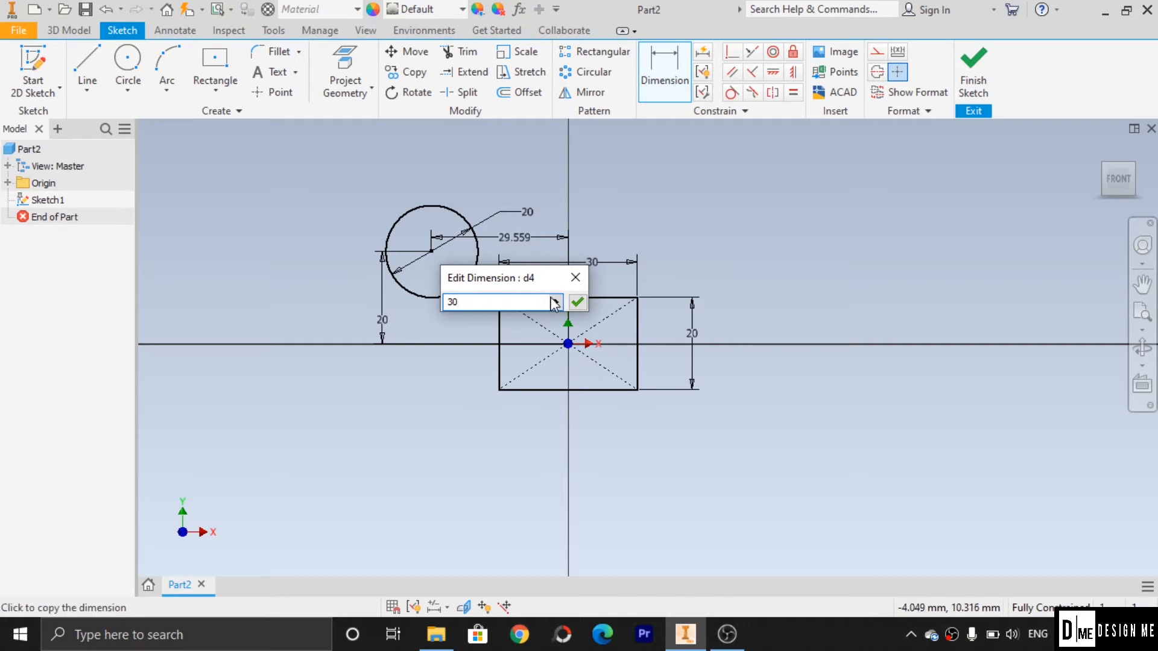
left_click(577, 302)
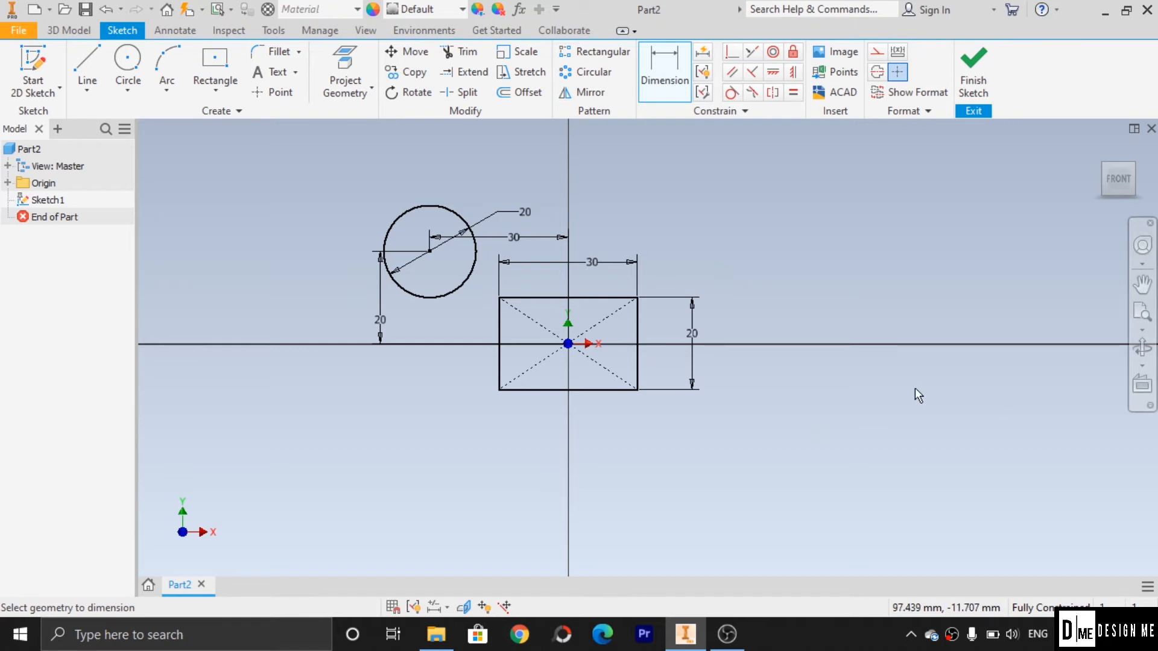
Undo the circle's dimensions and moves and the rectangle's width and height dimensions
key("ctrl+z")
key("ctrl+z")
key("ctrl+z")
key("ctrl+z")
key("ctrl+z")
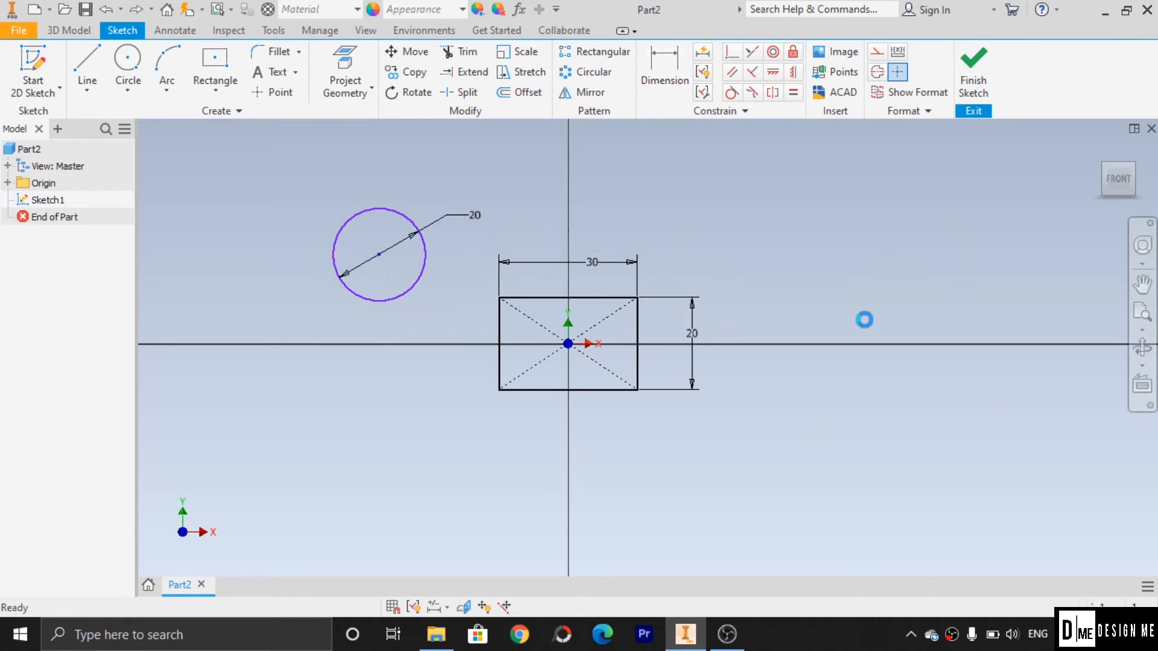
key("ctrl+z")
key("ctrl+z")
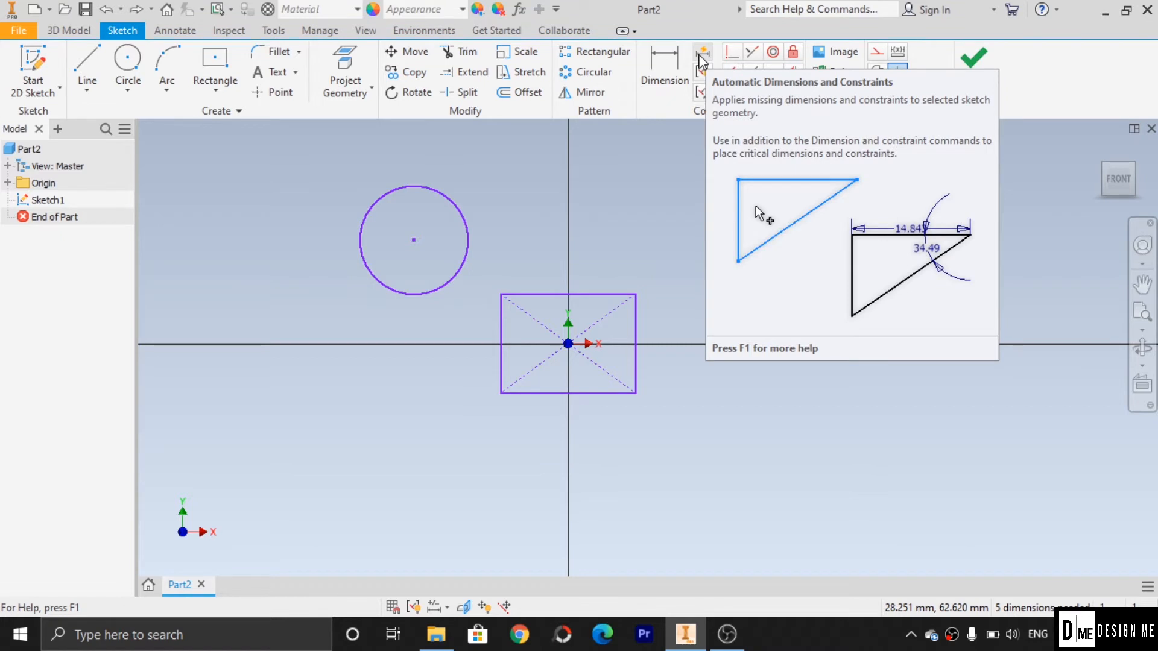
Apply automatic dimensions and constraints to the whole circle and rectangle, with both Dimensions and Constraints enabled
left_click(703, 55)
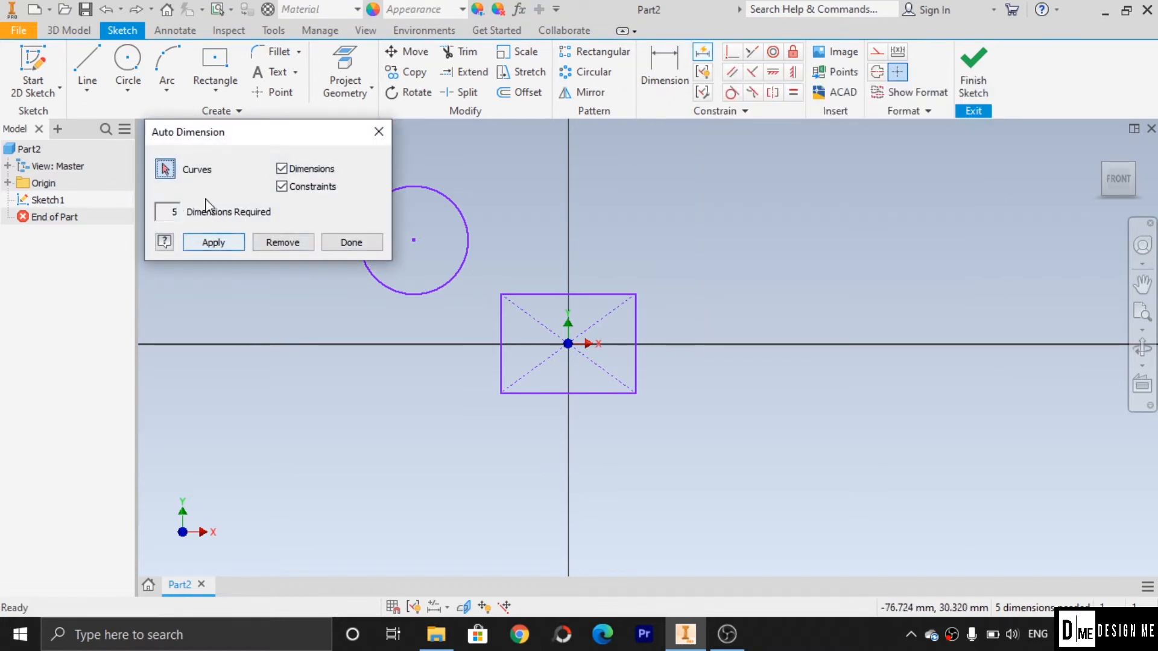
left_click_drag(275, 138, 861, 187)
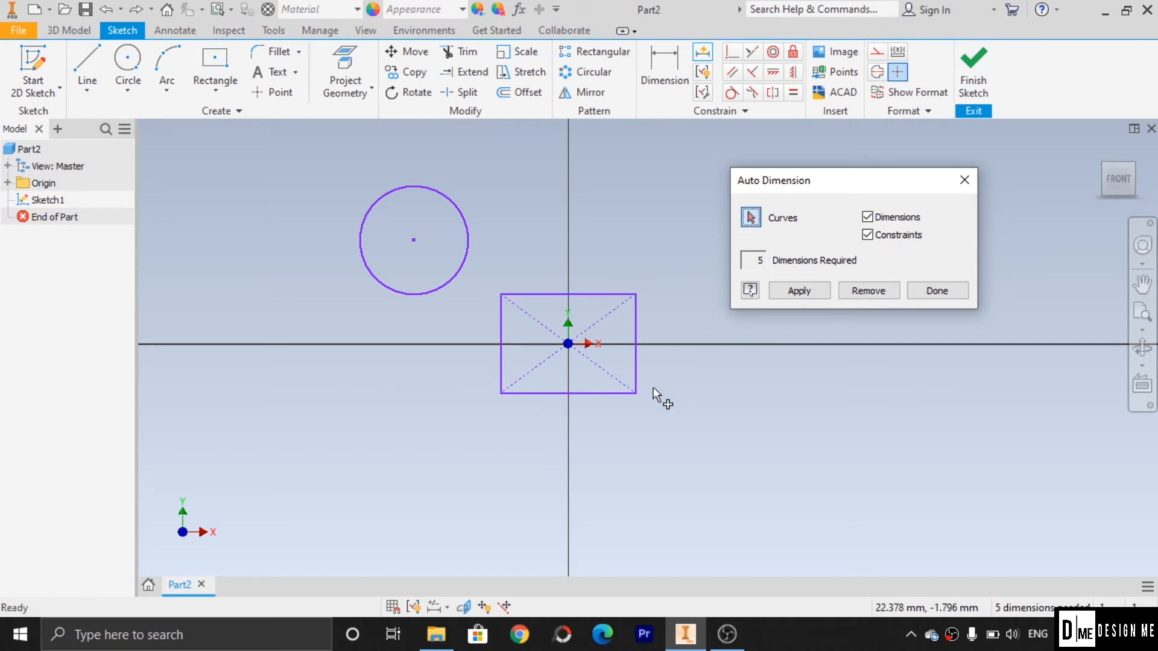
left_click_drag(664, 423, 236, 118)
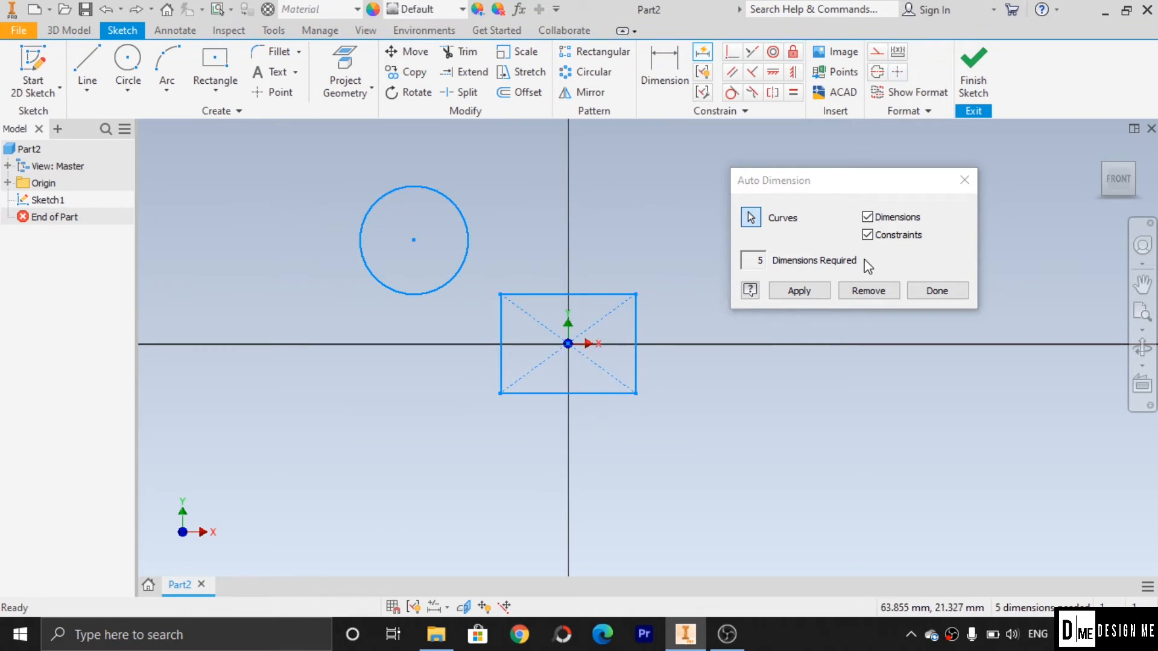
left_click(808, 291)
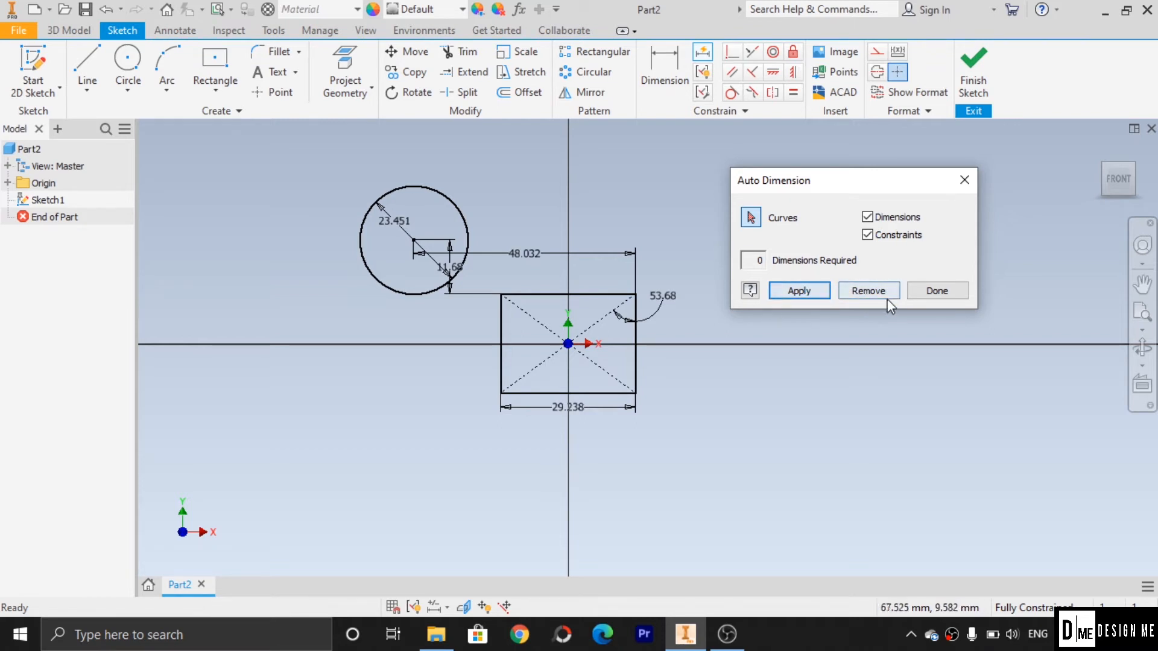
left_click(919, 295)
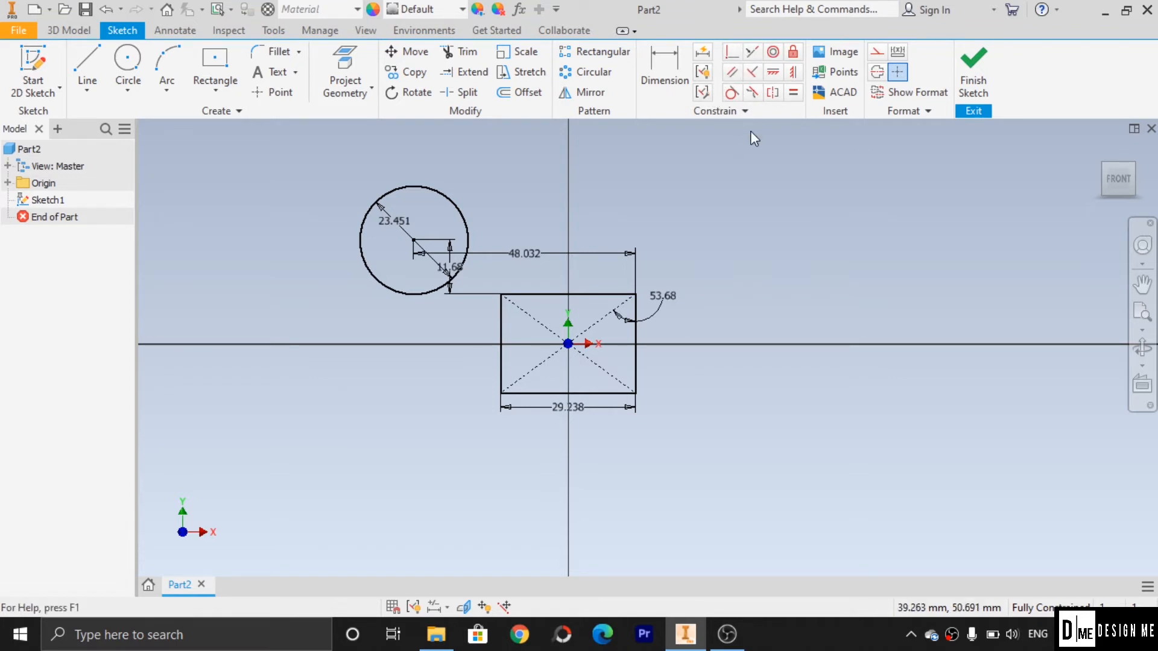
Delete all the dimensioned sketch geometry and draw a new centre-point rectangle on the origin
left_click_drag(349, 156, 842, 526)
key("Delete")
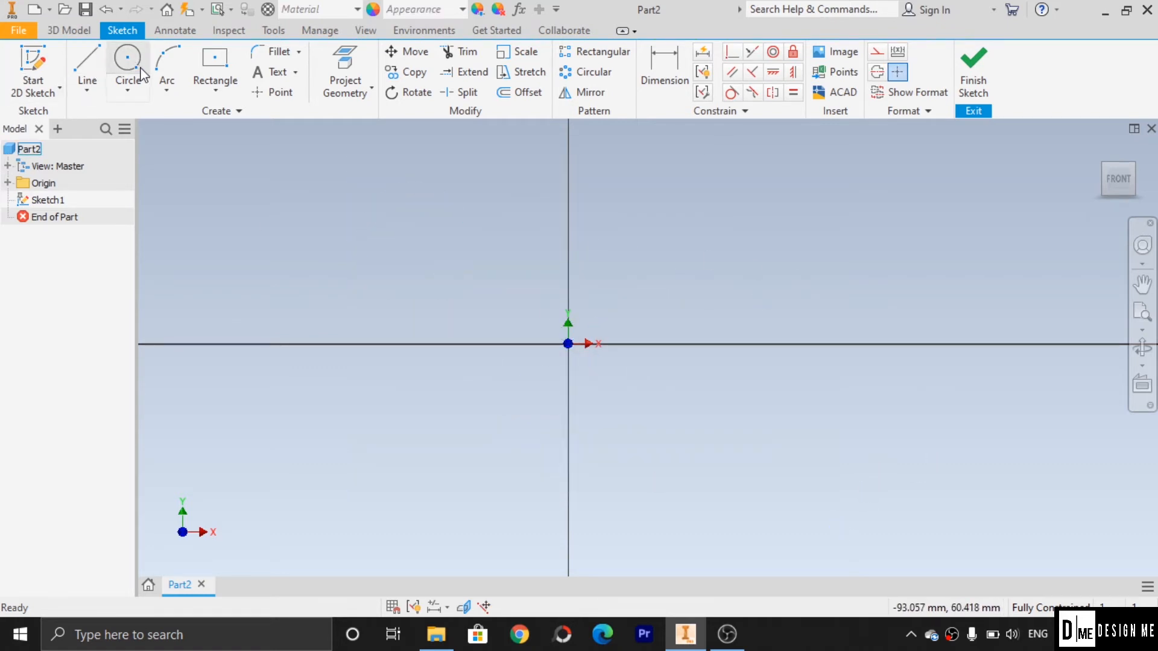
left_click(208, 72)
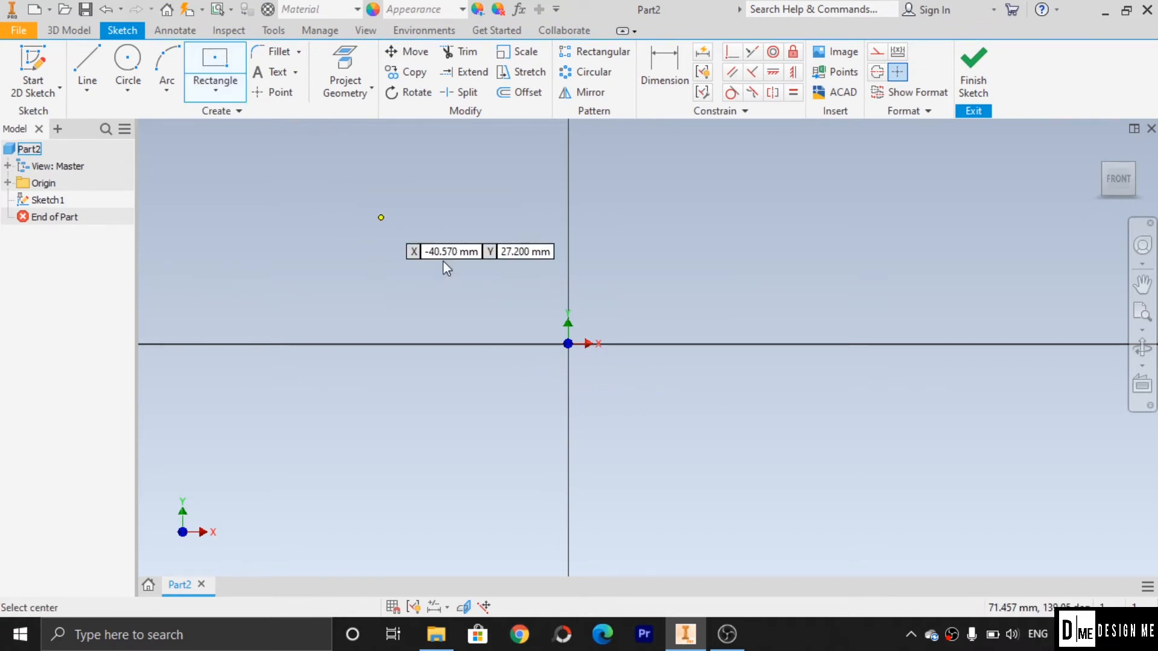
left_click(568, 344)
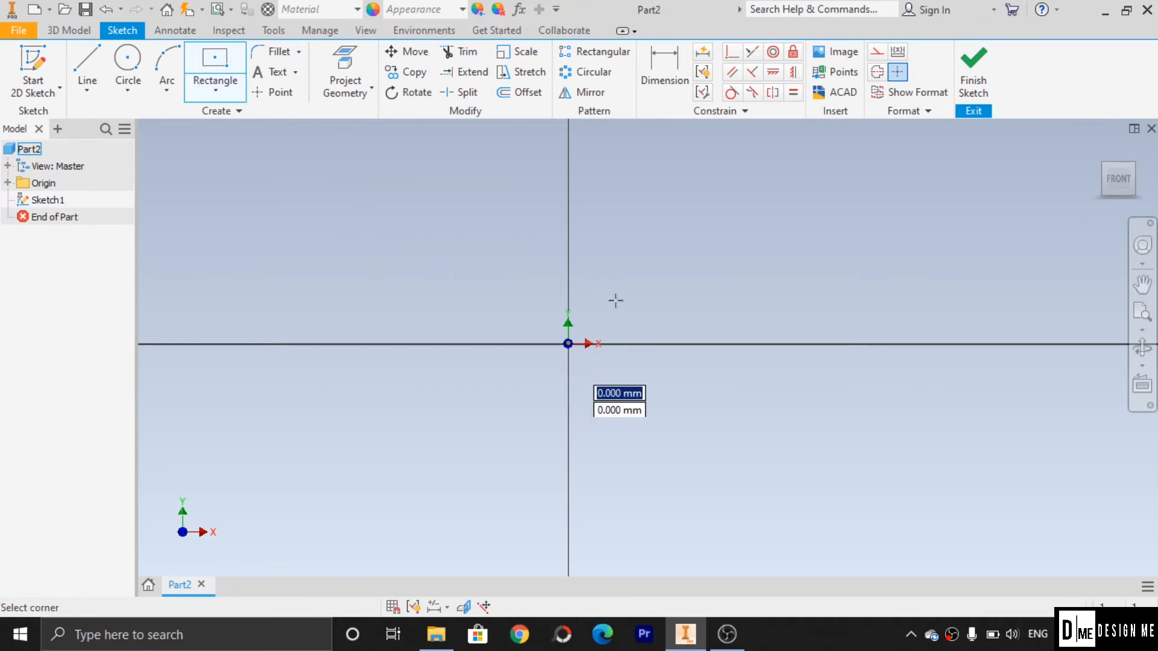
left_click(661, 274)
Draw two free circles above the rectangle, one to its left and one to its right
left_click(128, 60)
left_click(256, 194)
left_click(298, 237)
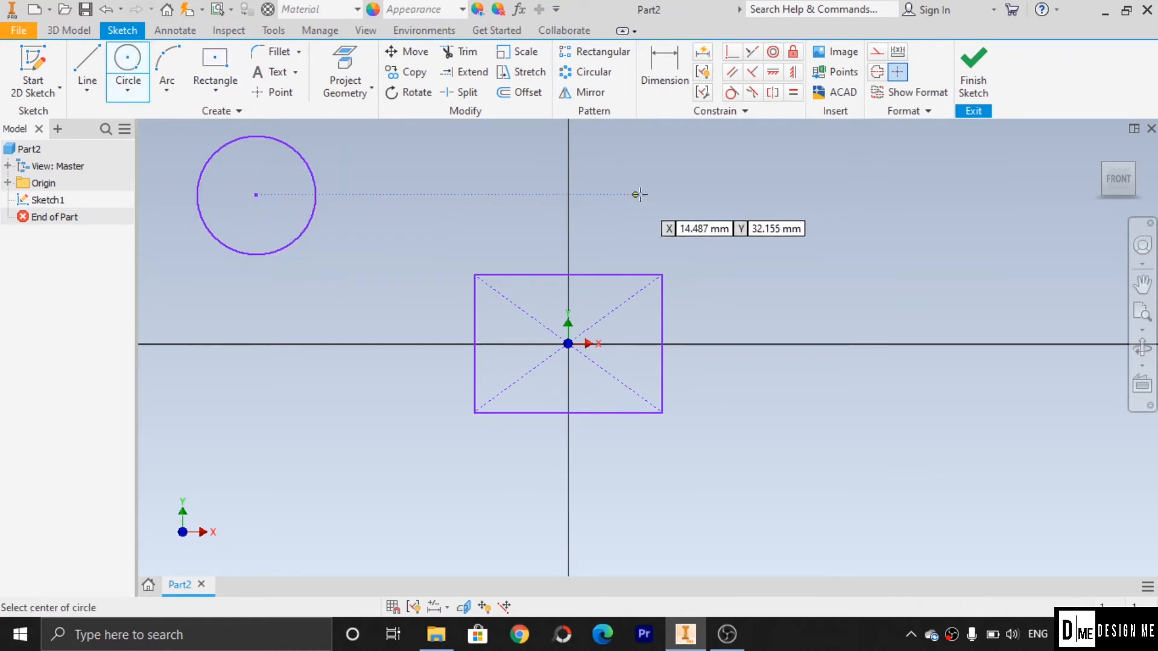
left_click(808, 184)
left_click(822, 236)
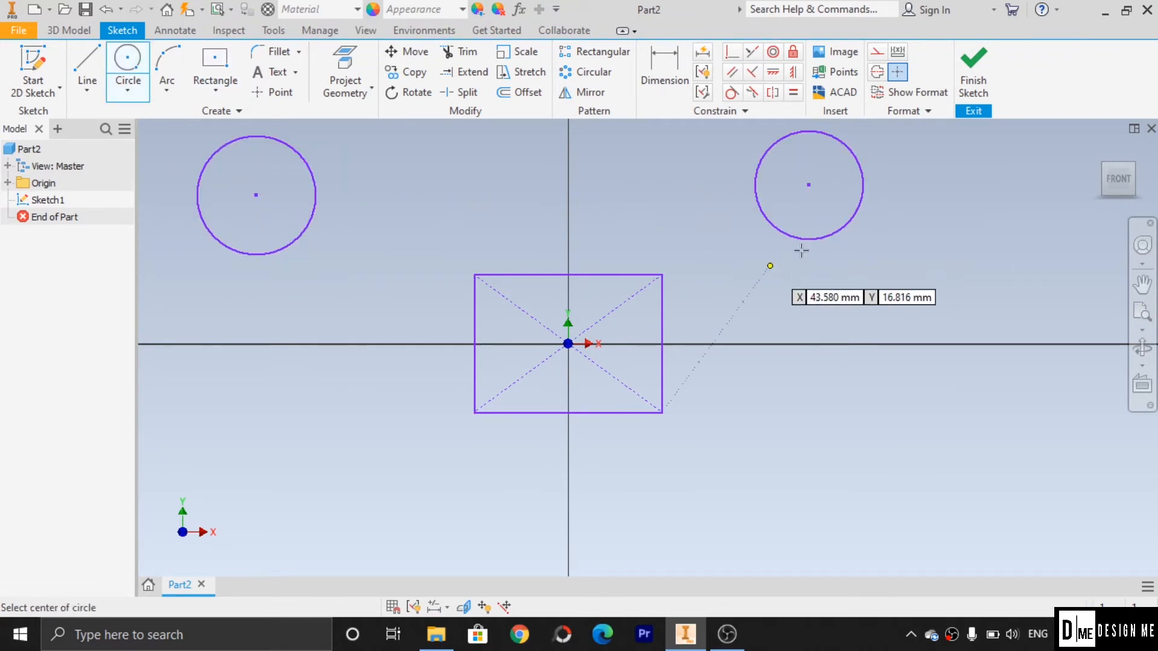
key("Escape")
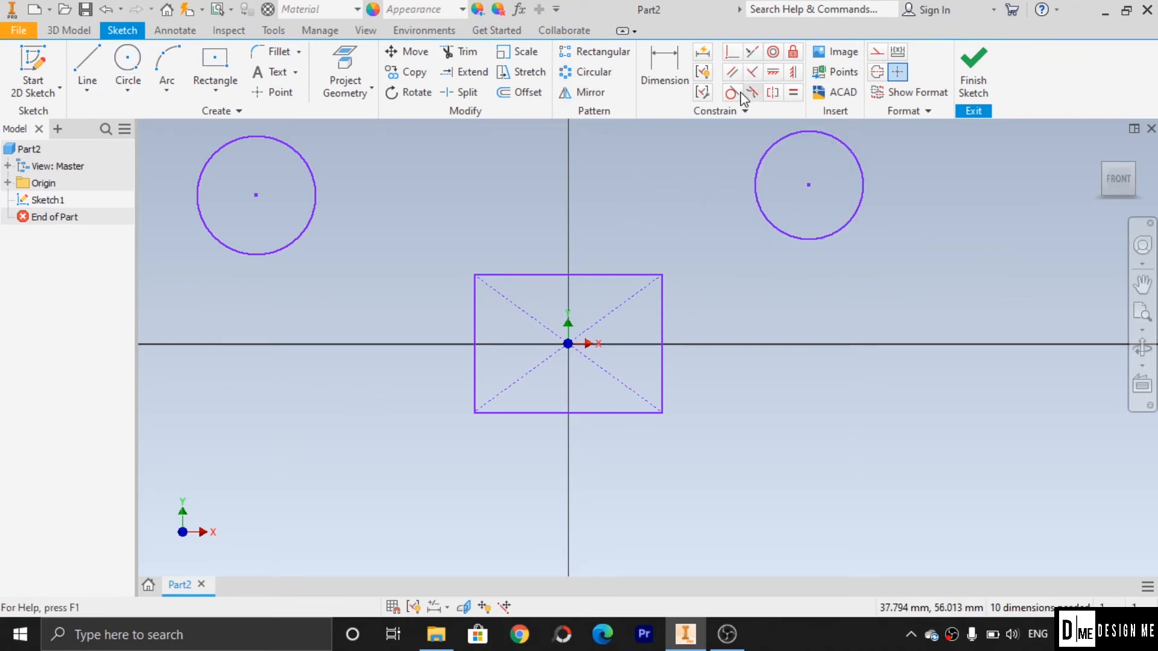
Apply a Coincident constraint between the right circle's edge and the left circle's centre point
left_click(746, 117)
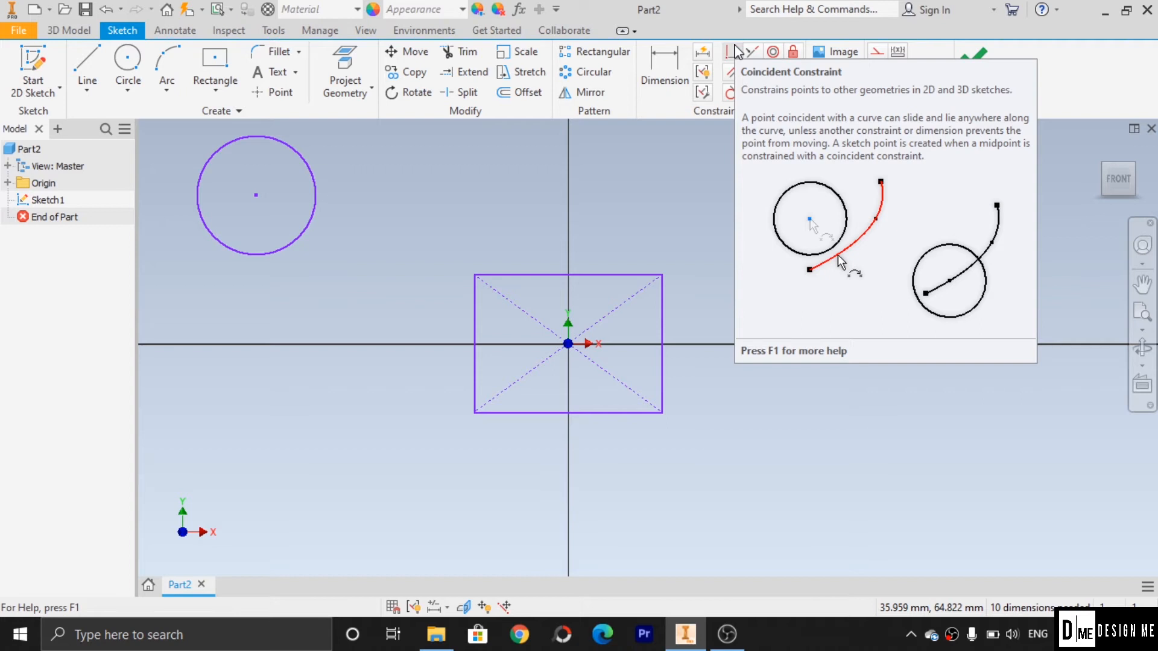
left_click(734, 52)
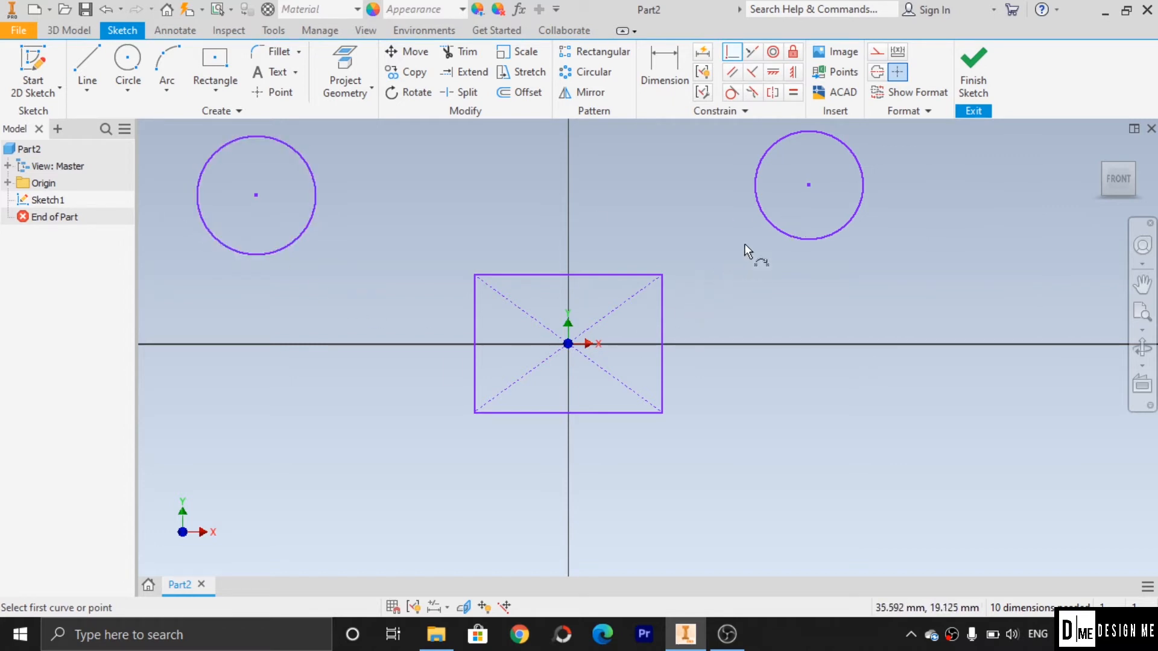
left_click(733, 57)
left_click(780, 232)
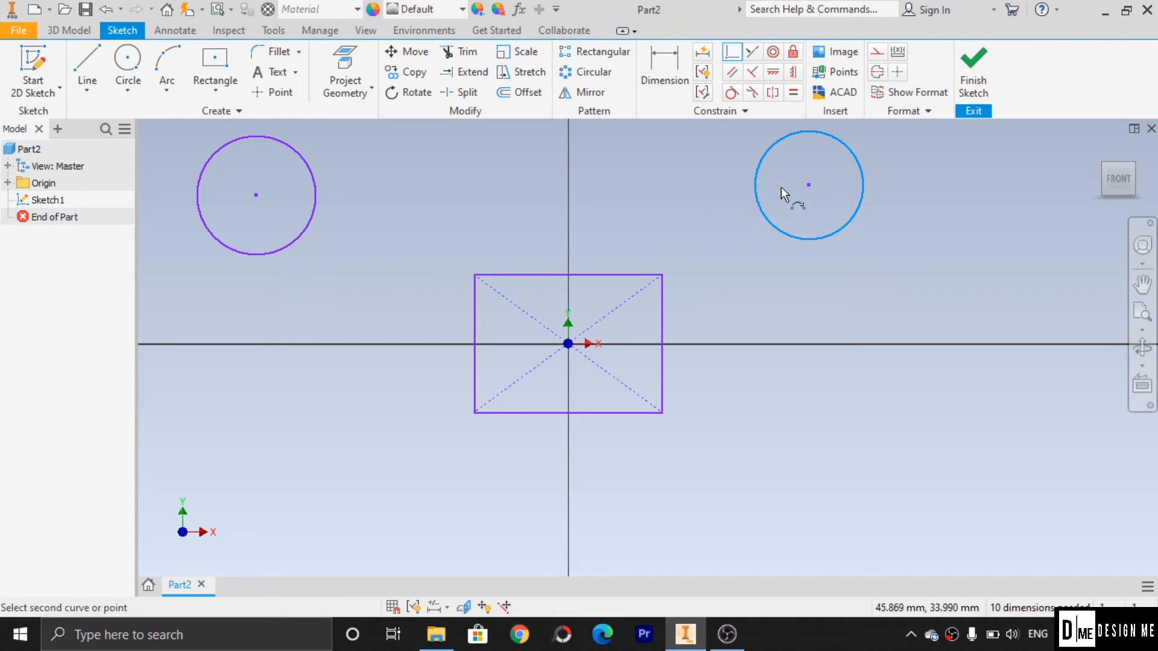
left_click(255, 193)
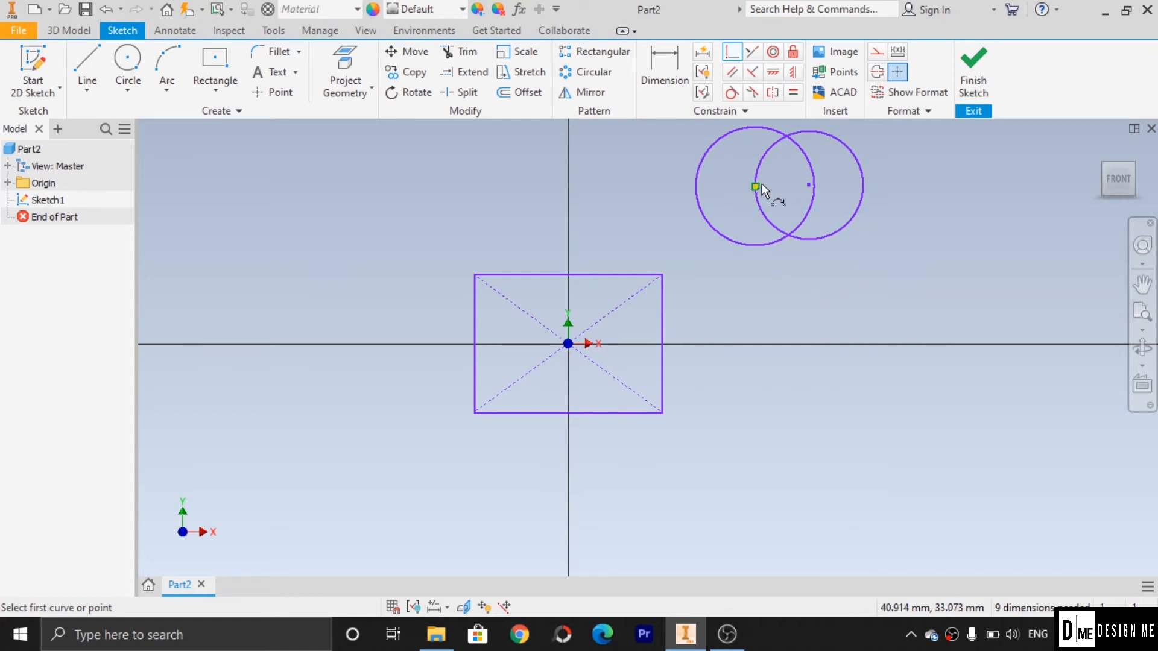
Undo the Coincident constraint that joins the two circles
key("Escape")
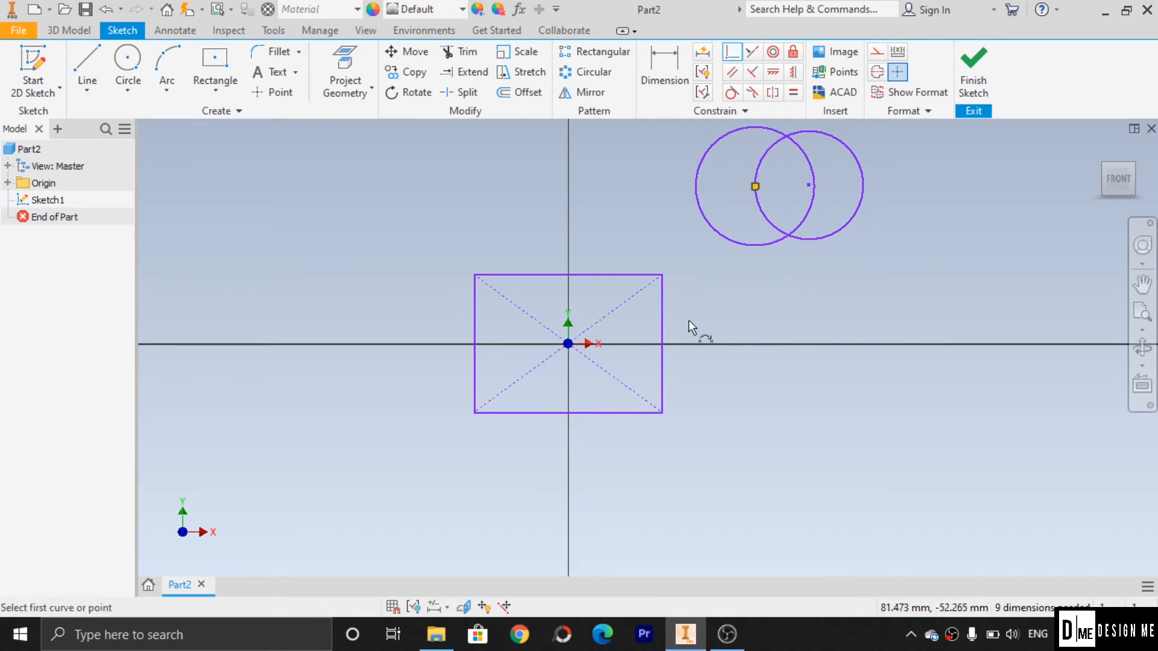
left_click(705, 74)
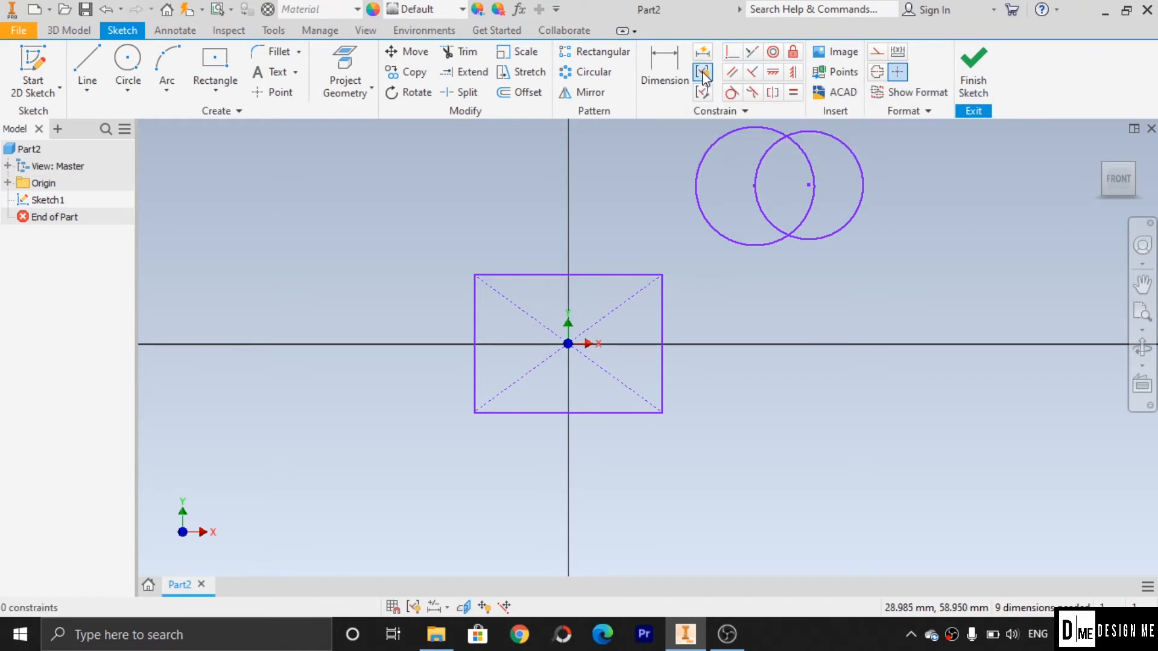
left_click(755, 186)
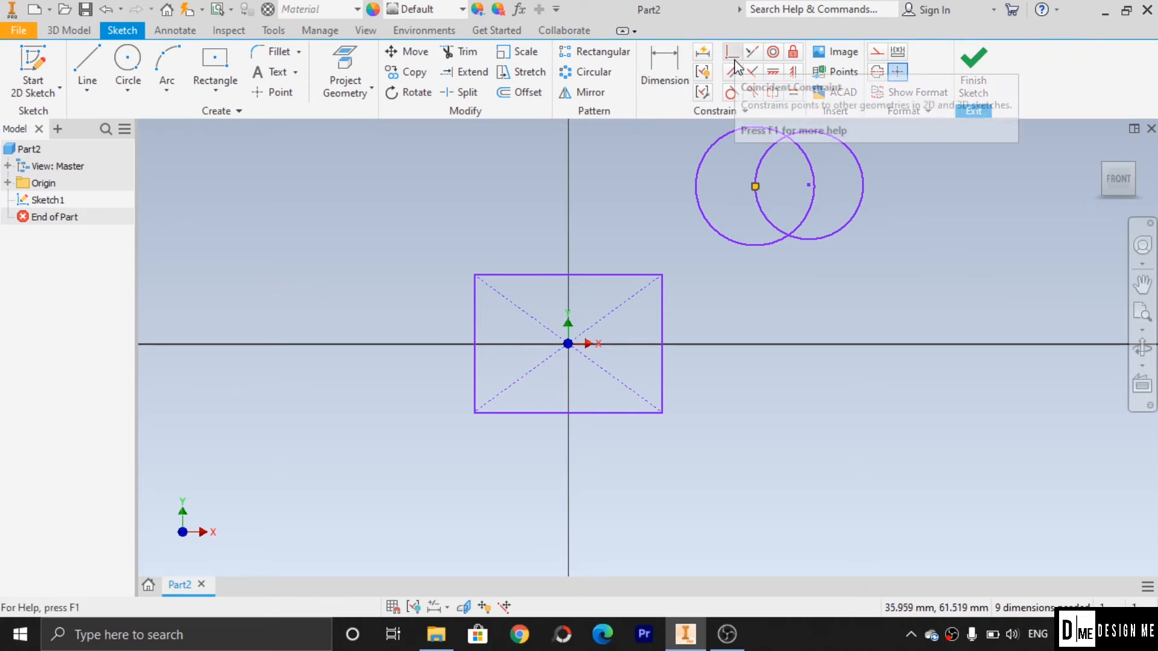
key("ctrl+z")
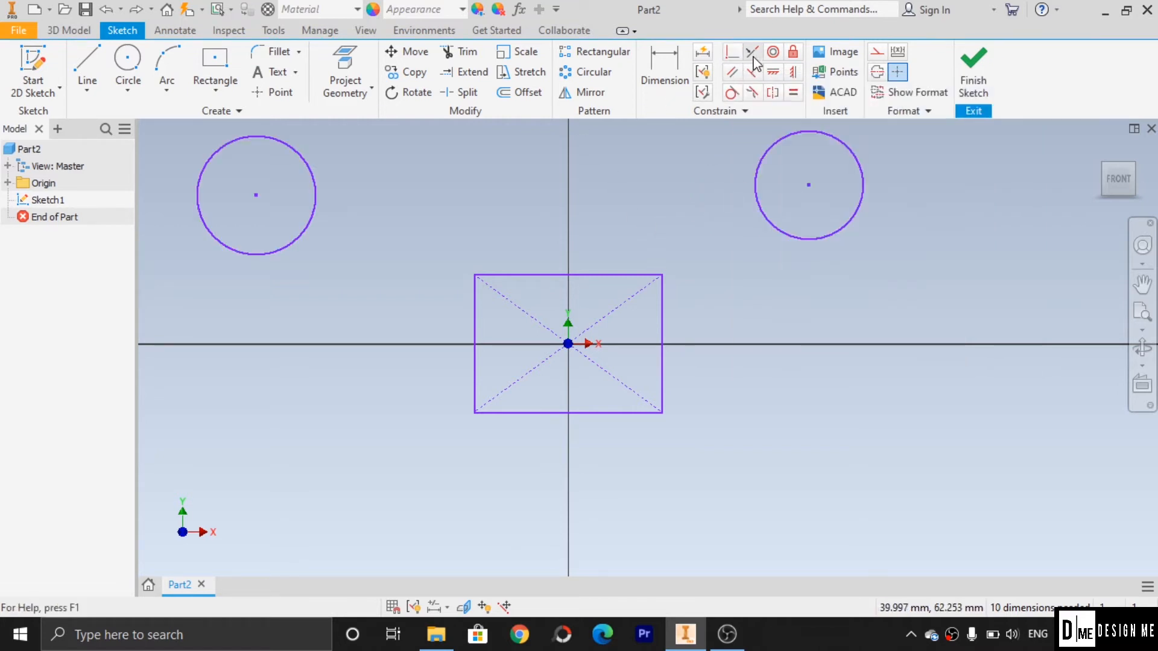
Apply a Coincident constraint between the rectangle's left edge and the left circle's centre point
left_click(297, 237)
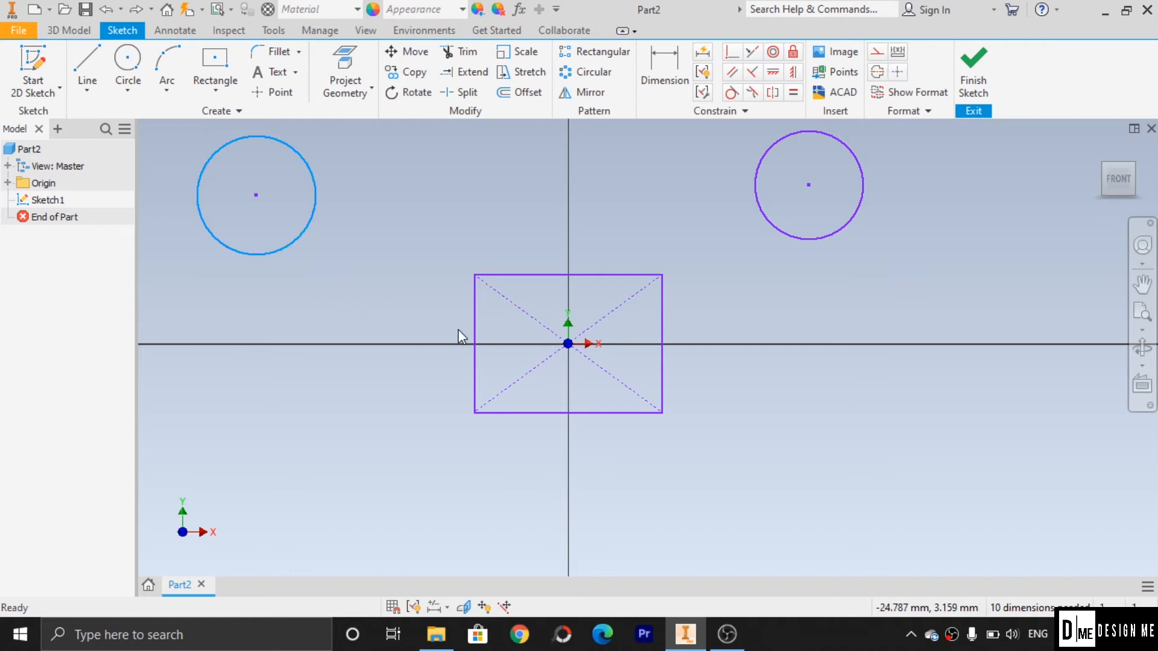
left_click(480, 324)
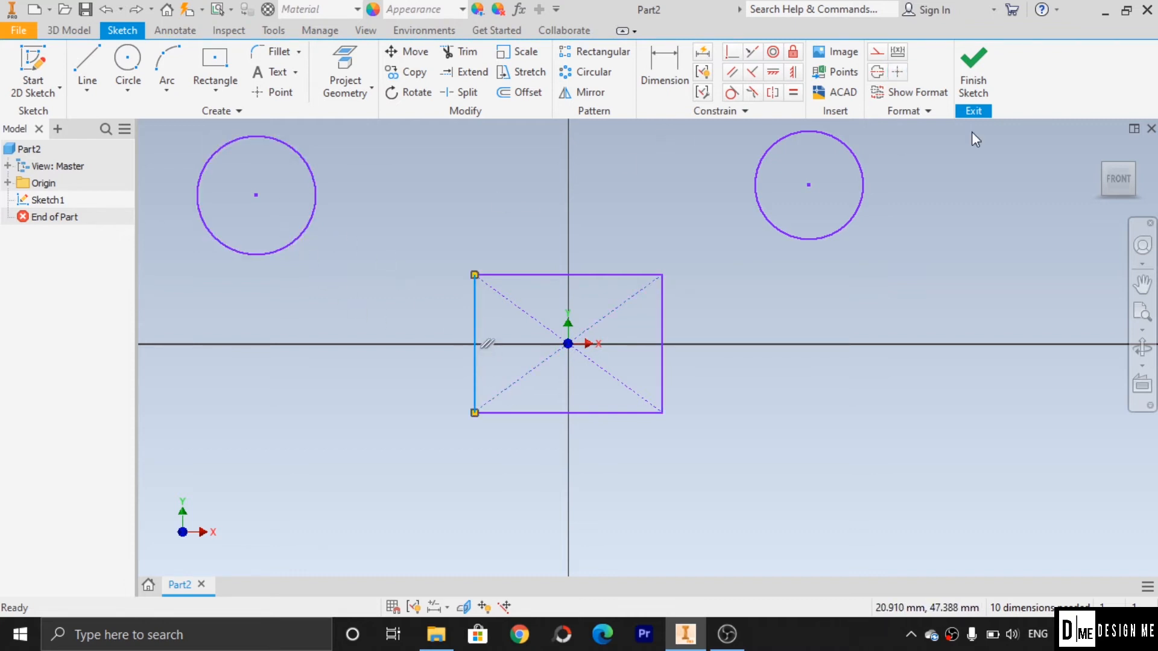
left_click(732, 53)
left_click(478, 313)
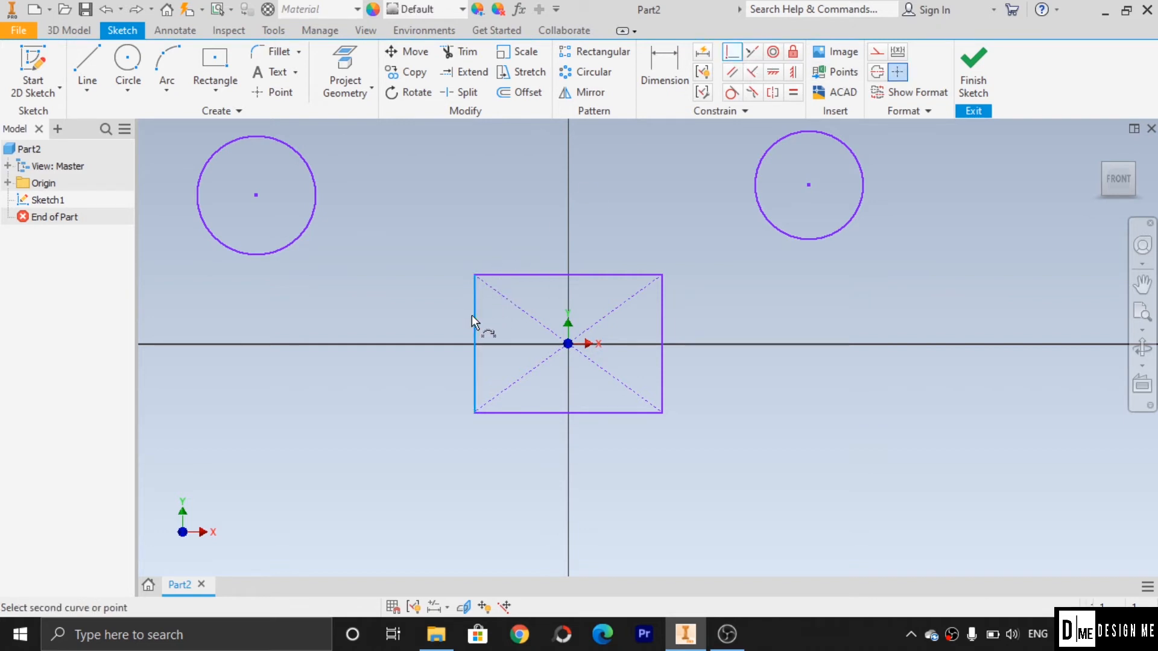
left_click(255, 195)
left_click(475, 194)
key("Escape")
Move the constrained circle and the rectangle's left edge around to test the constraint, leaving the circle above the rectangle's upper-left corner
left_click_drag(472, 198, 523, 429)
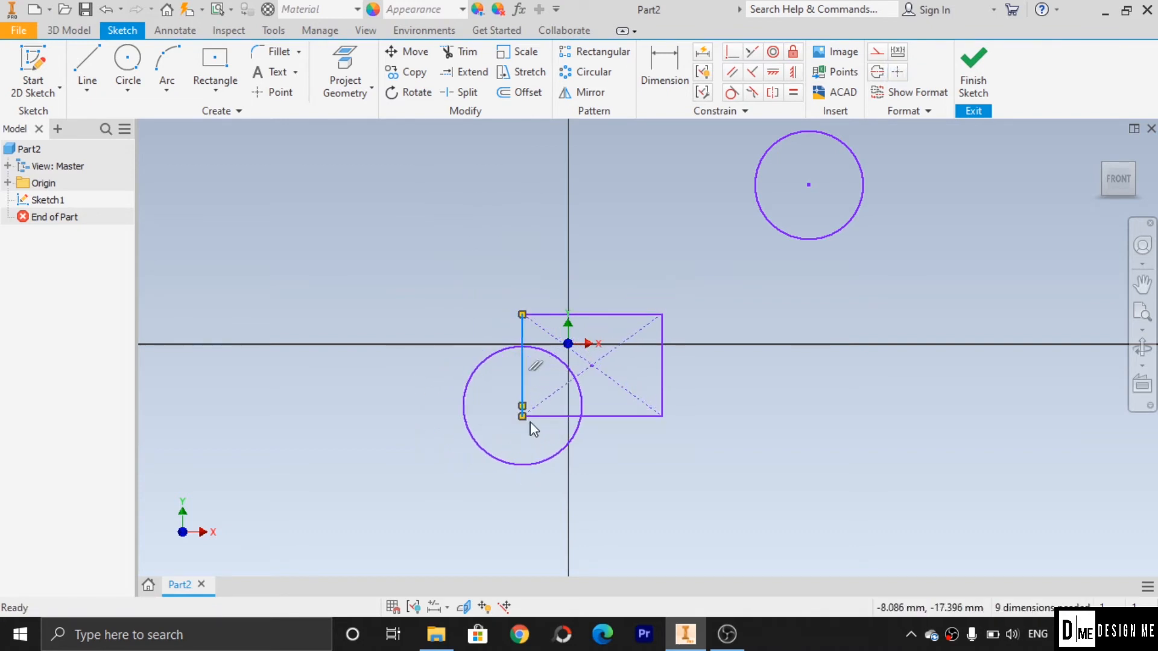
left_click_drag(521, 382, 475, 462)
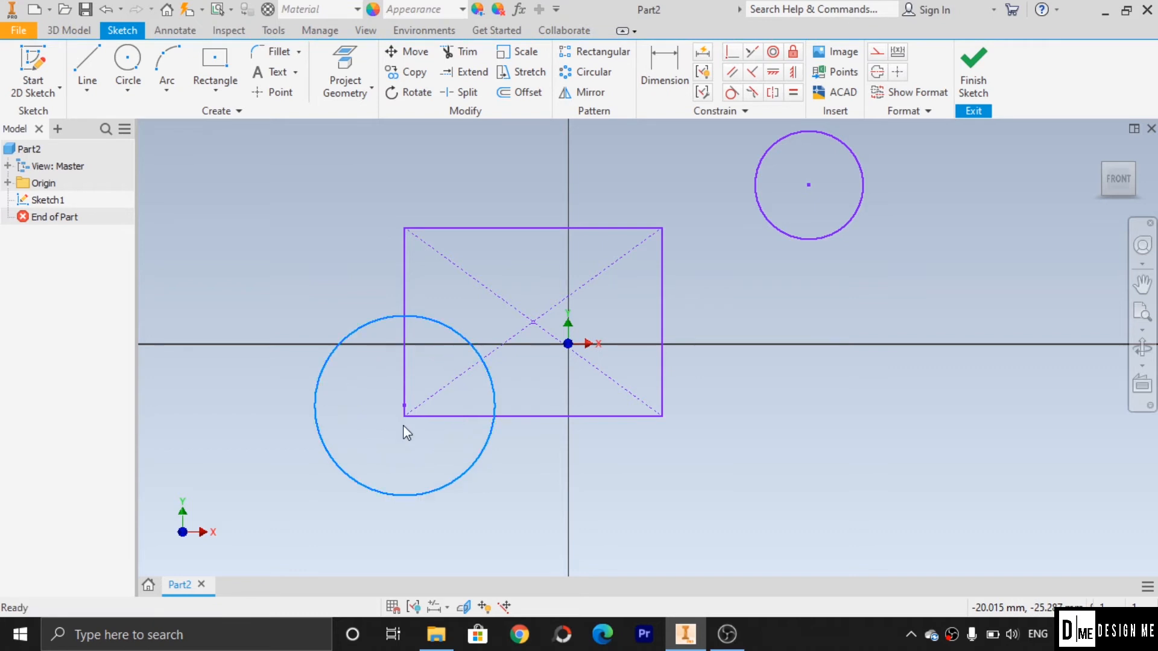
left_click_drag(404, 407, 391, 163)
left_click_drag(485, 188, 423, 207)
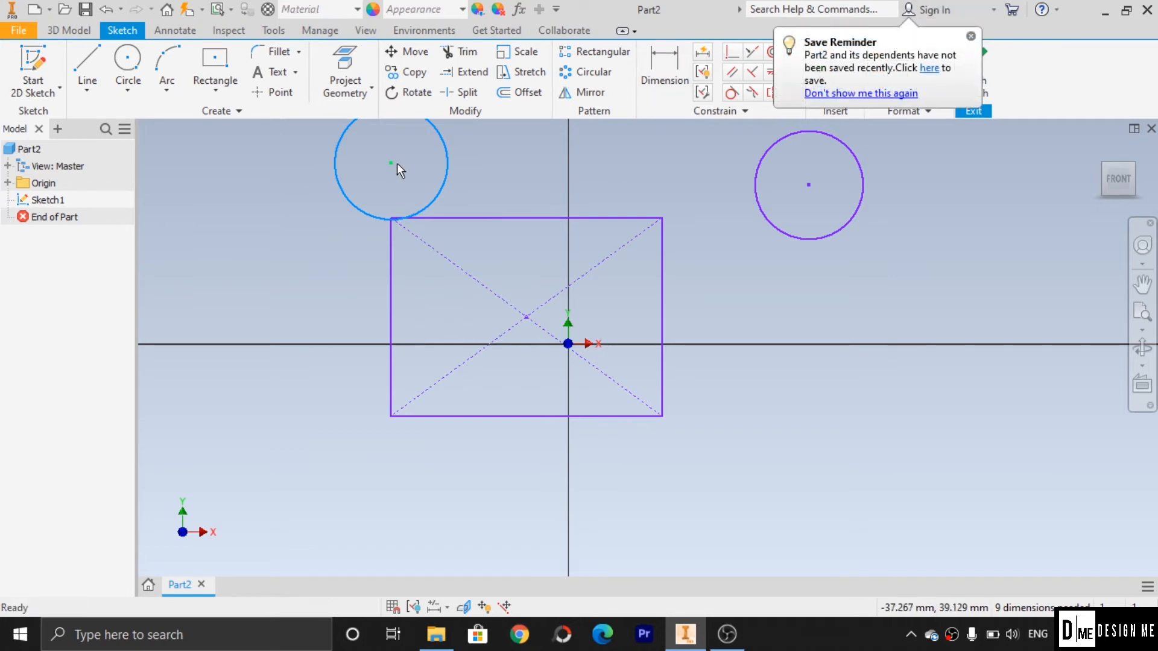
scroll(571, 332, "down", 4)
scroll(603, 309, "up", 5)
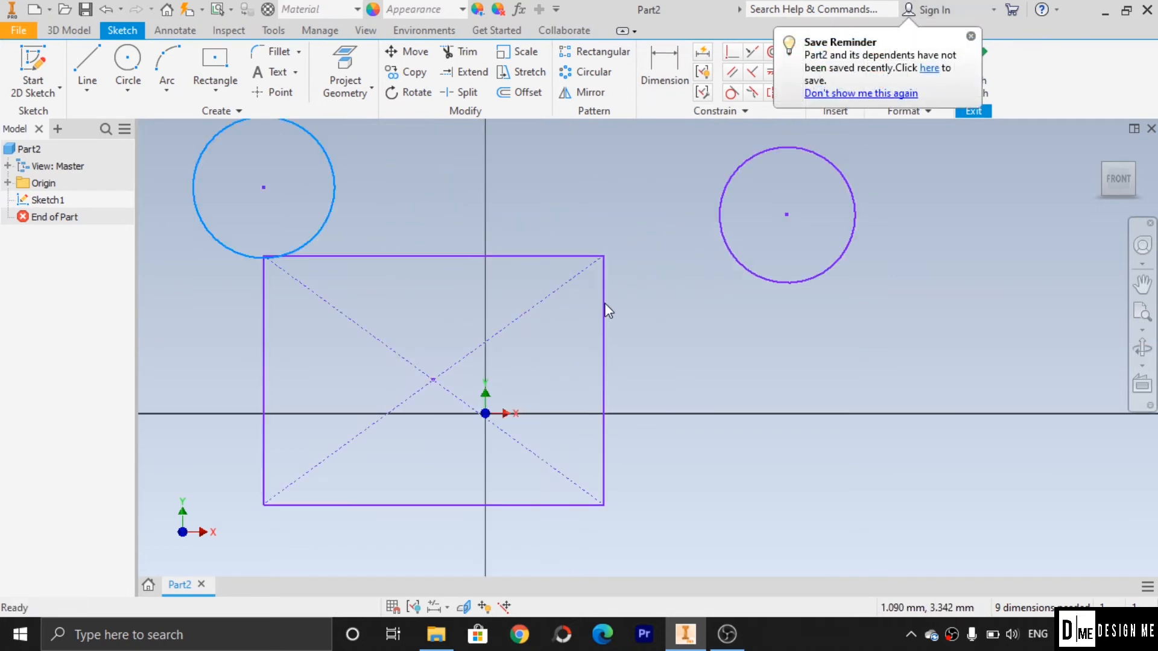
scroll(604, 303, "down", 3)
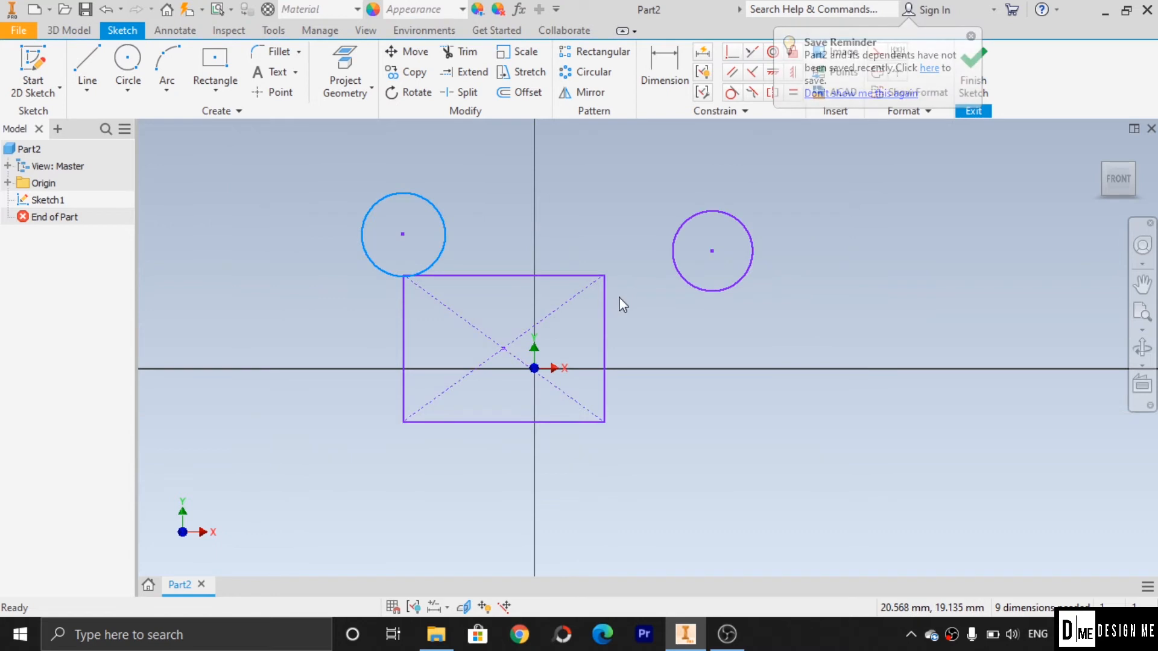
Draw a separate horizontal line and a slightly slanted line below it, both to the right of the right circle
left_click(733, 73)
left_click(503, 276)
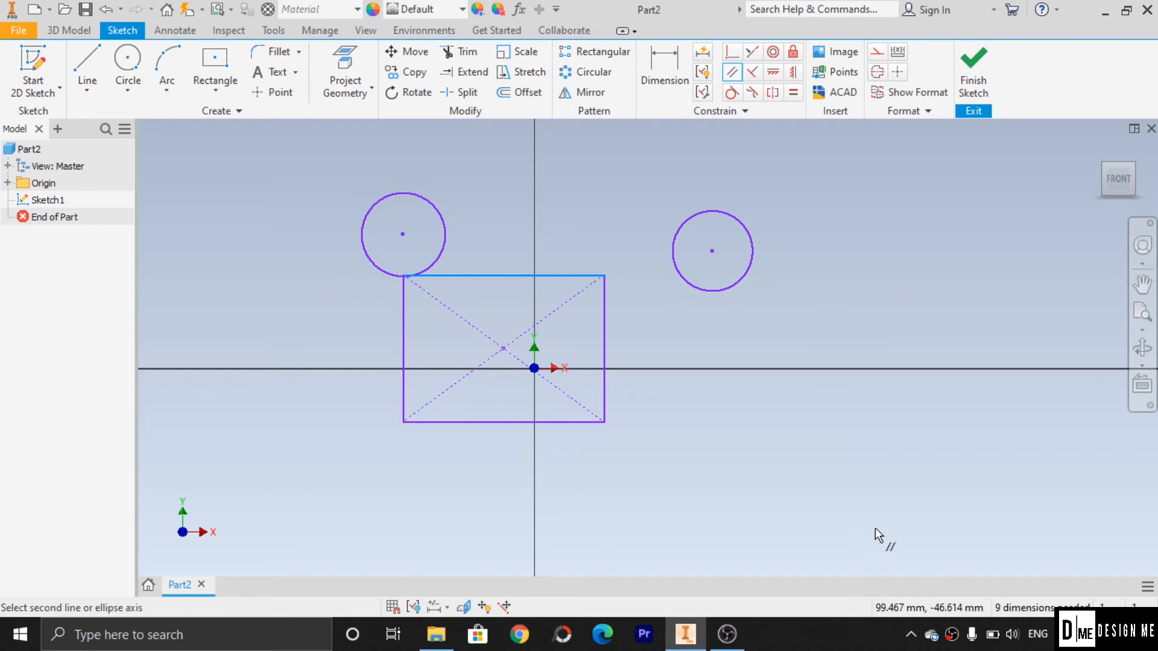
left_click(89, 64)
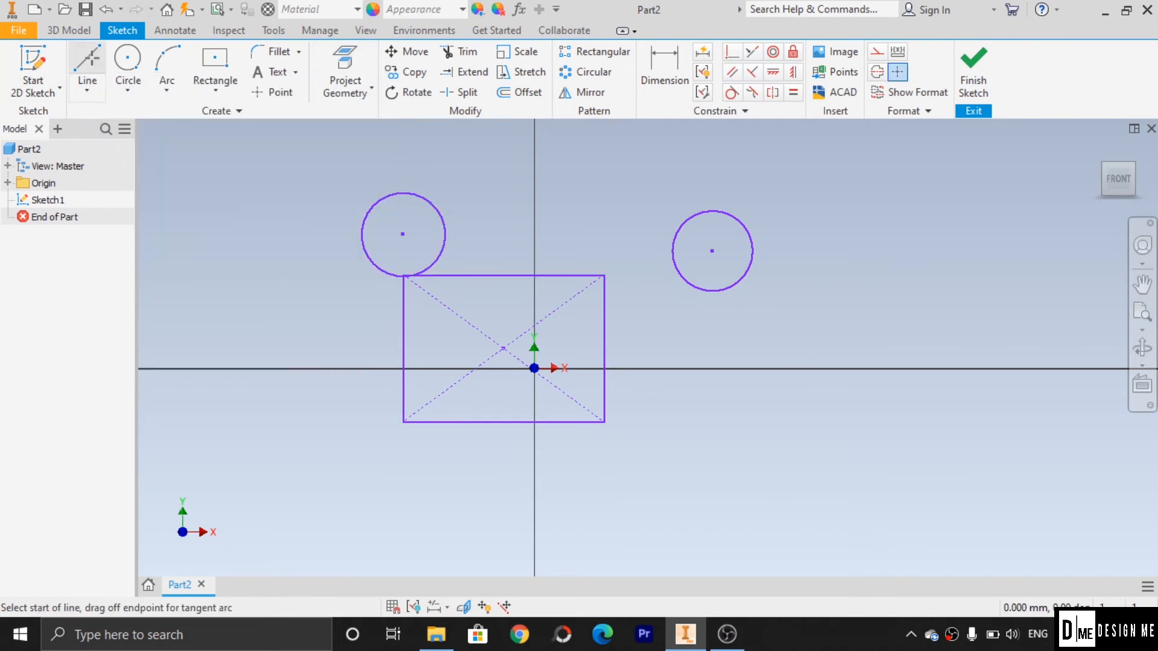
left_click(818, 271)
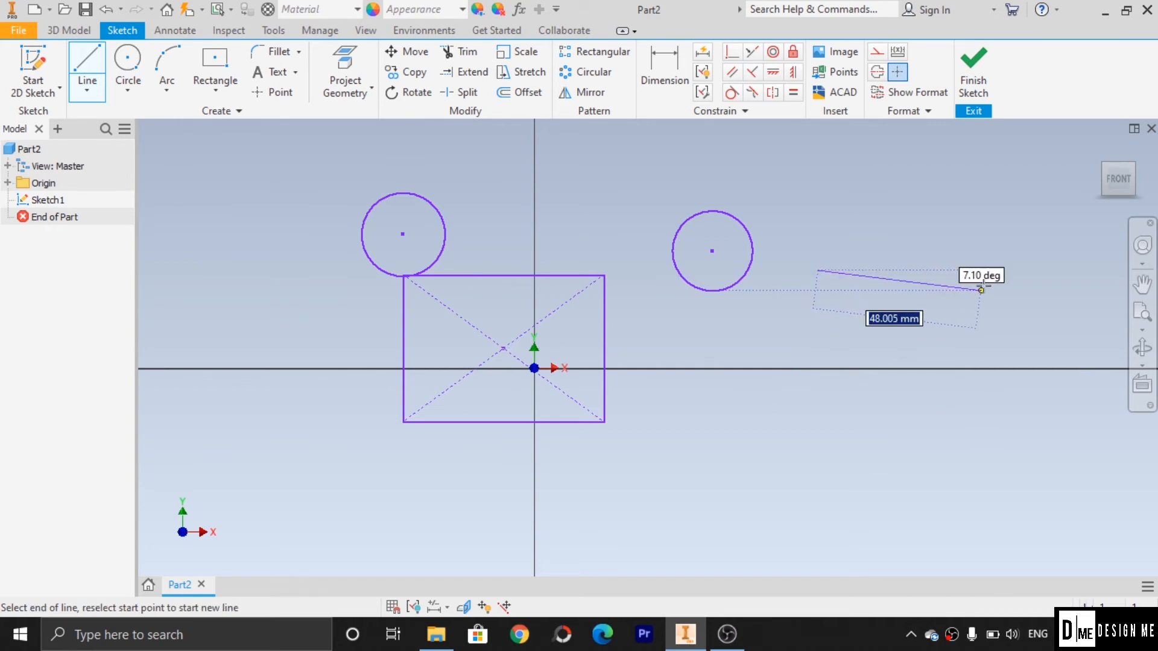
left_click(1018, 271)
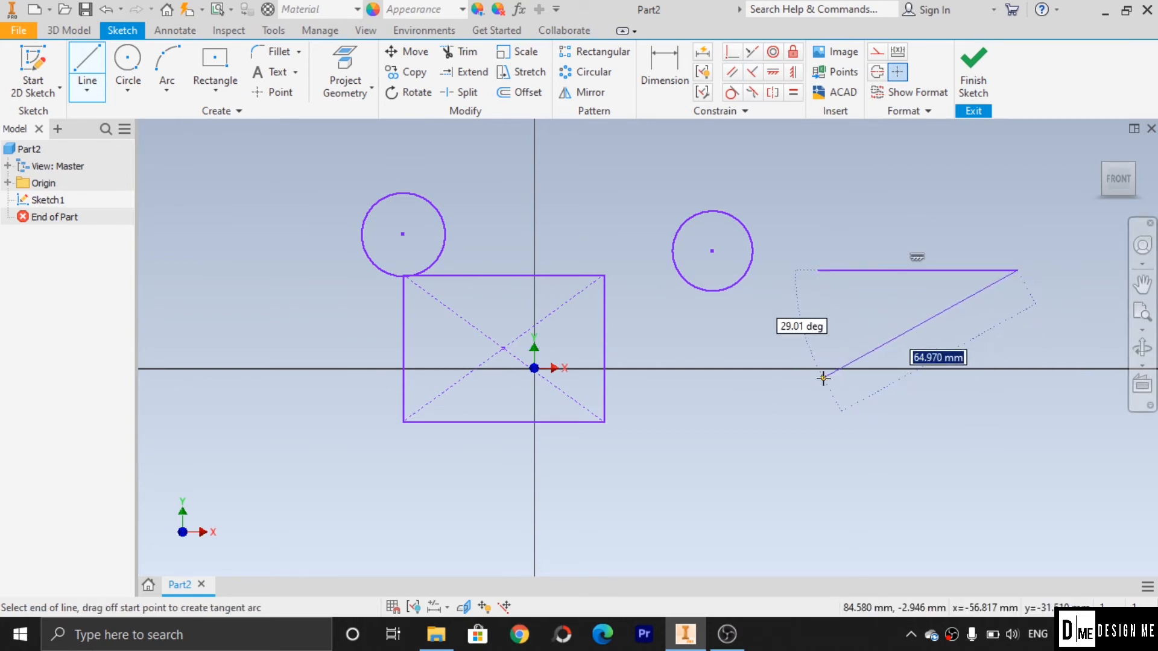
key("Escape")
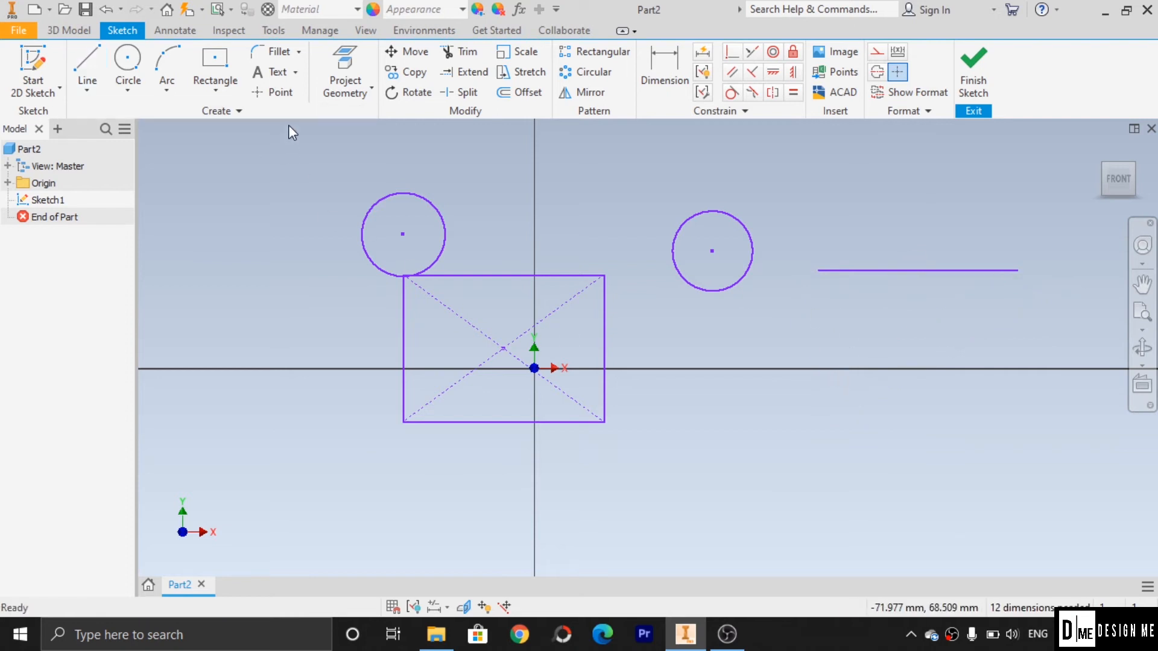
left_click(100, 59)
left_click(790, 347)
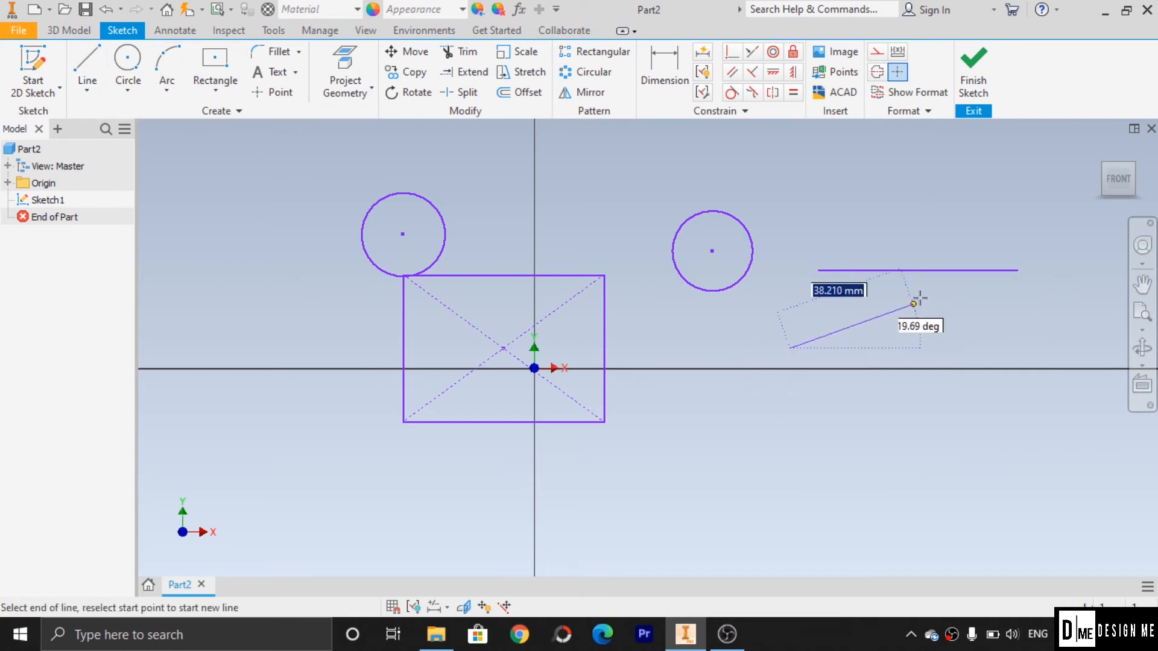
left_click(962, 312)
key("Escape")
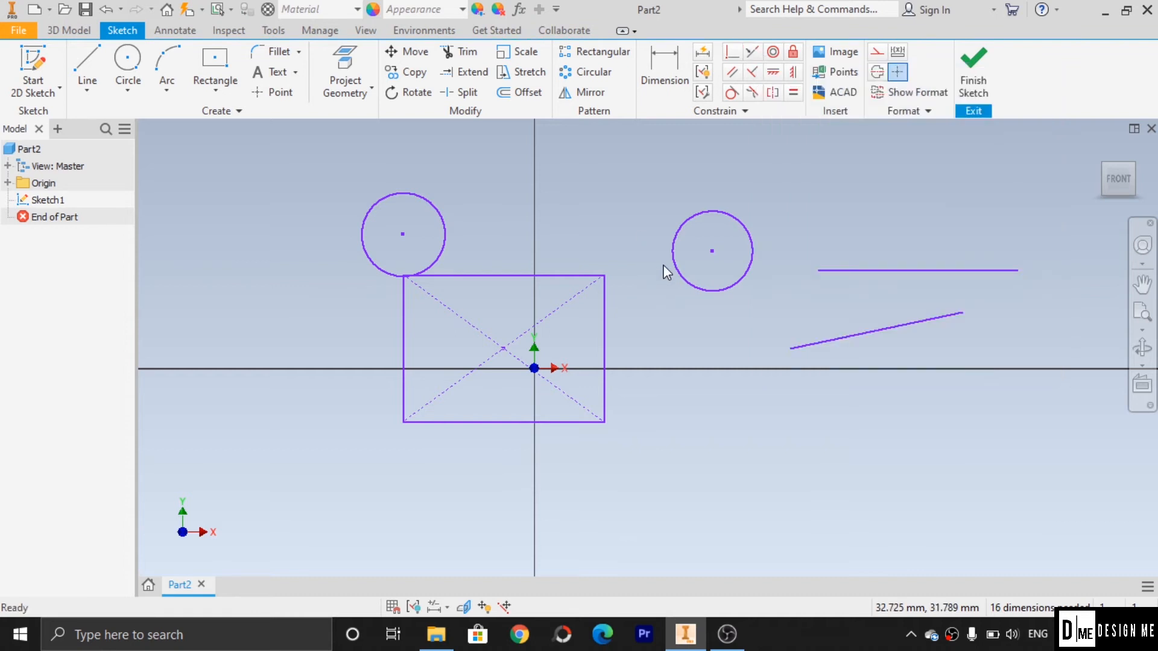
Apply a Collinear constraint between the rectangle's top edge and the slanted line
left_click(752, 52)
left_click(568, 276)
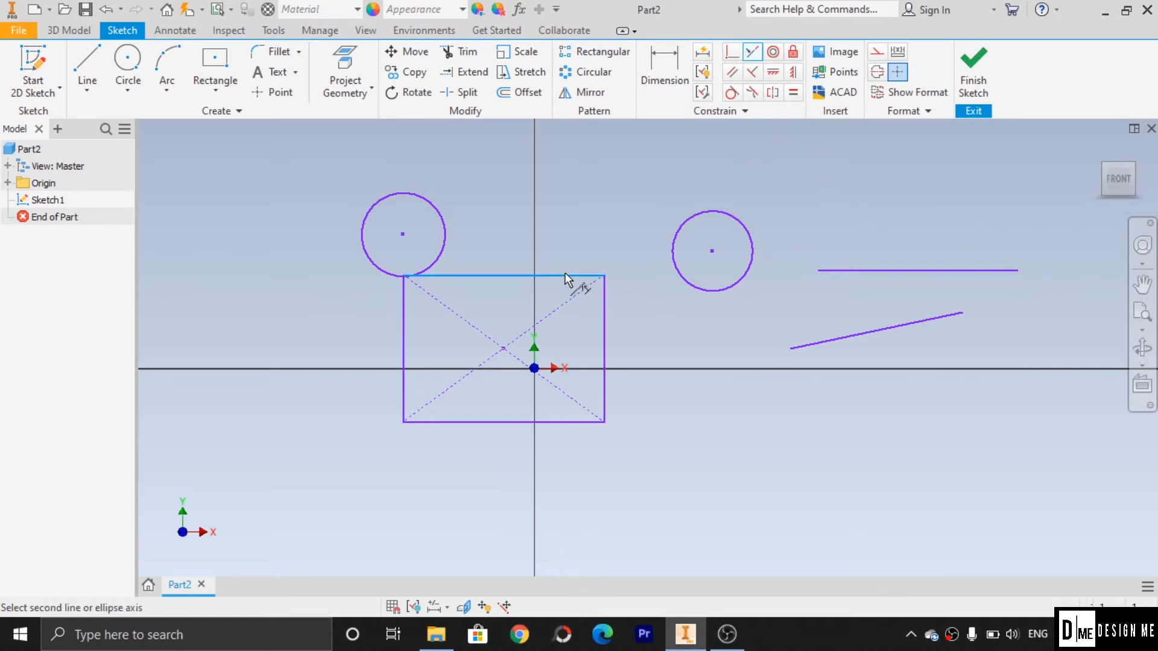
left_click(845, 339)
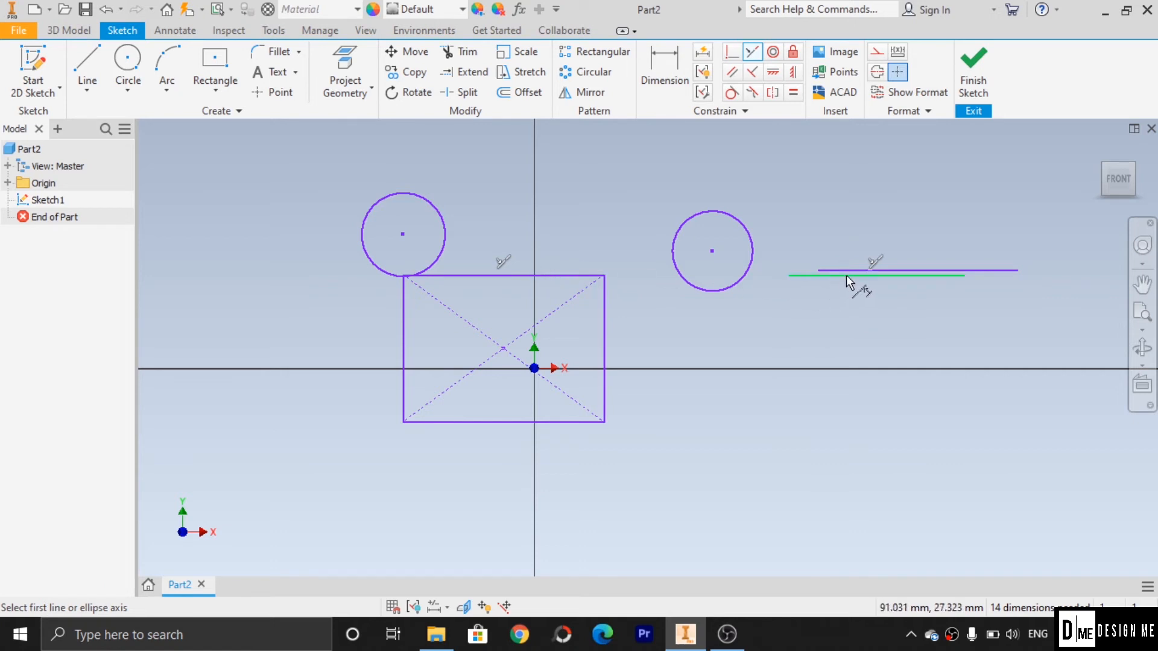
key("Escape")
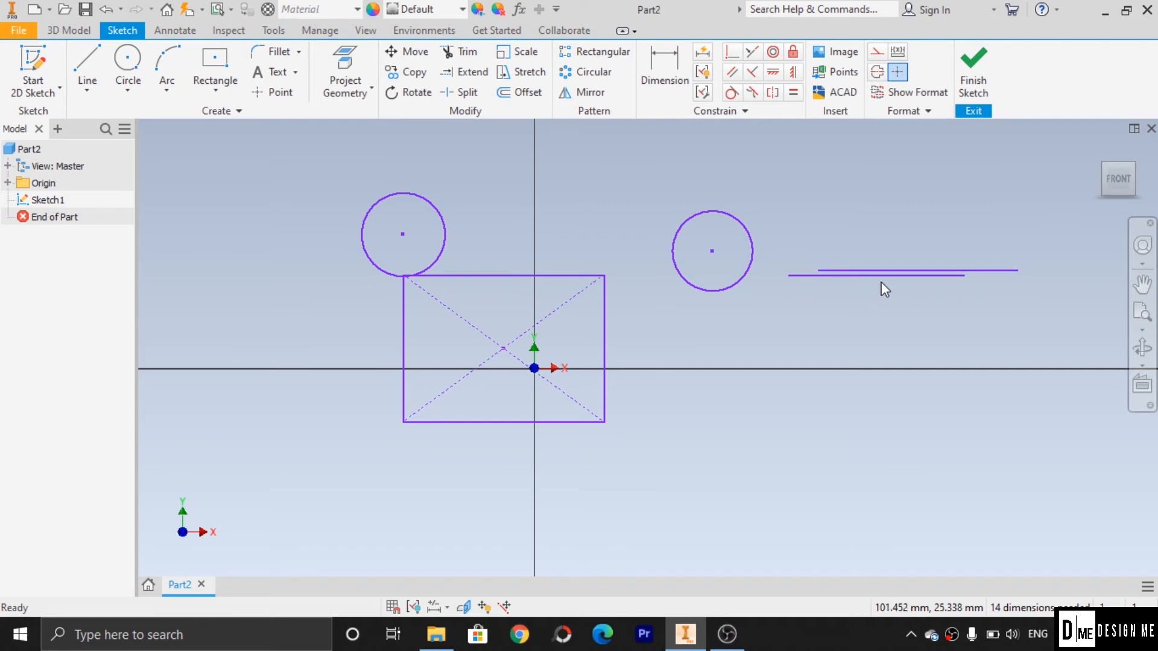
Move the collinear line downward to test the constraint, and undo both the move and the Collinear constraint
left_click_drag(885, 280, 835, 312)
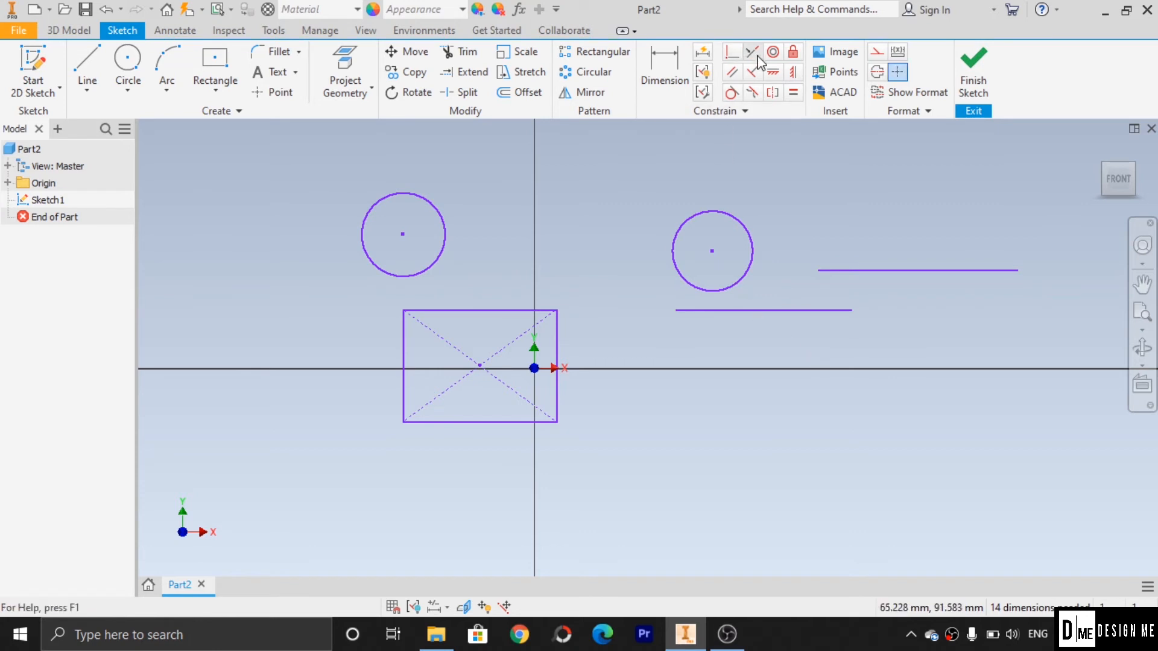
key("ctrl+z")
key("ctrl+z")
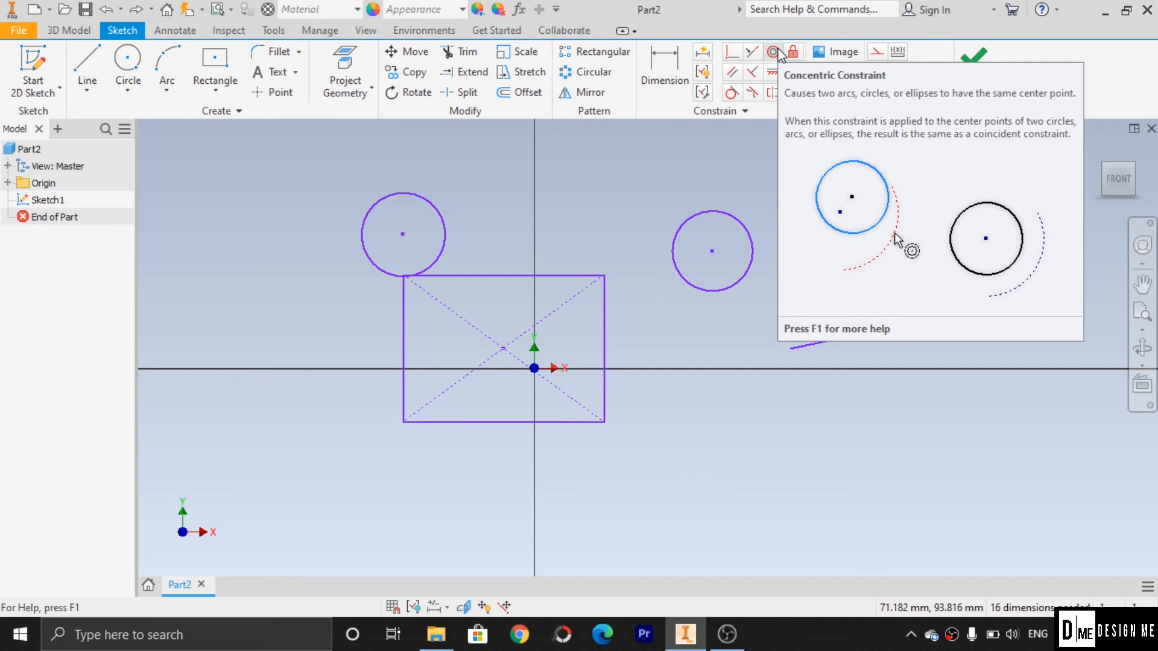
Try a Concentric constraint between the left and right circles, and undo it
left_click(774, 52)
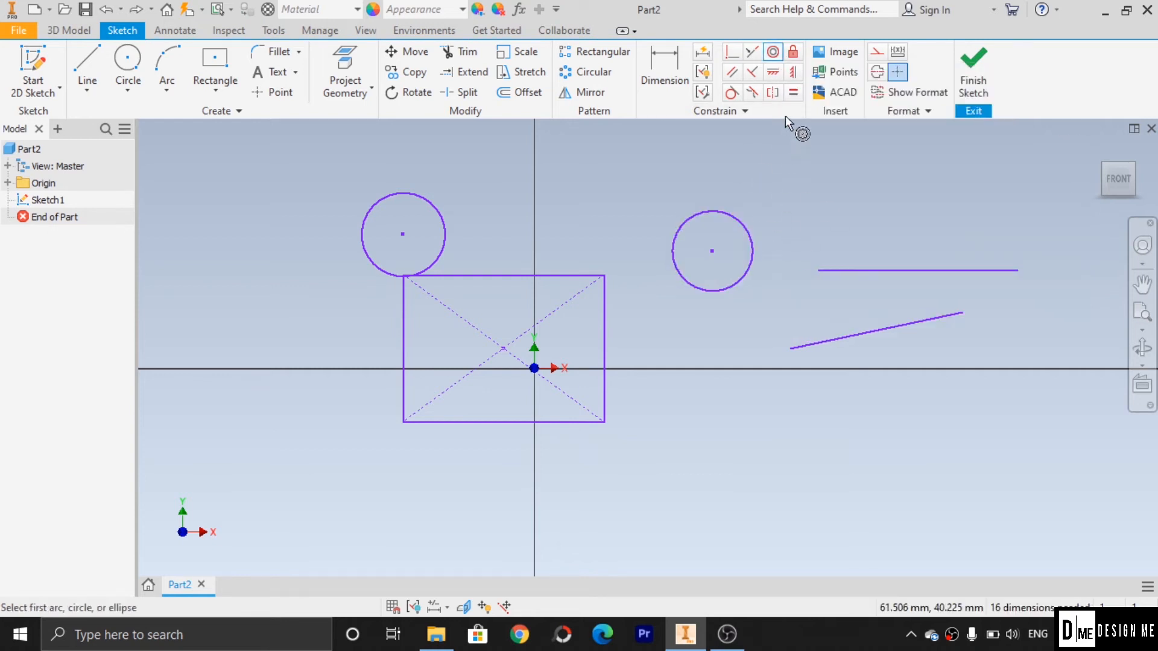
left_click(405, 193)
left_click(689, 215)
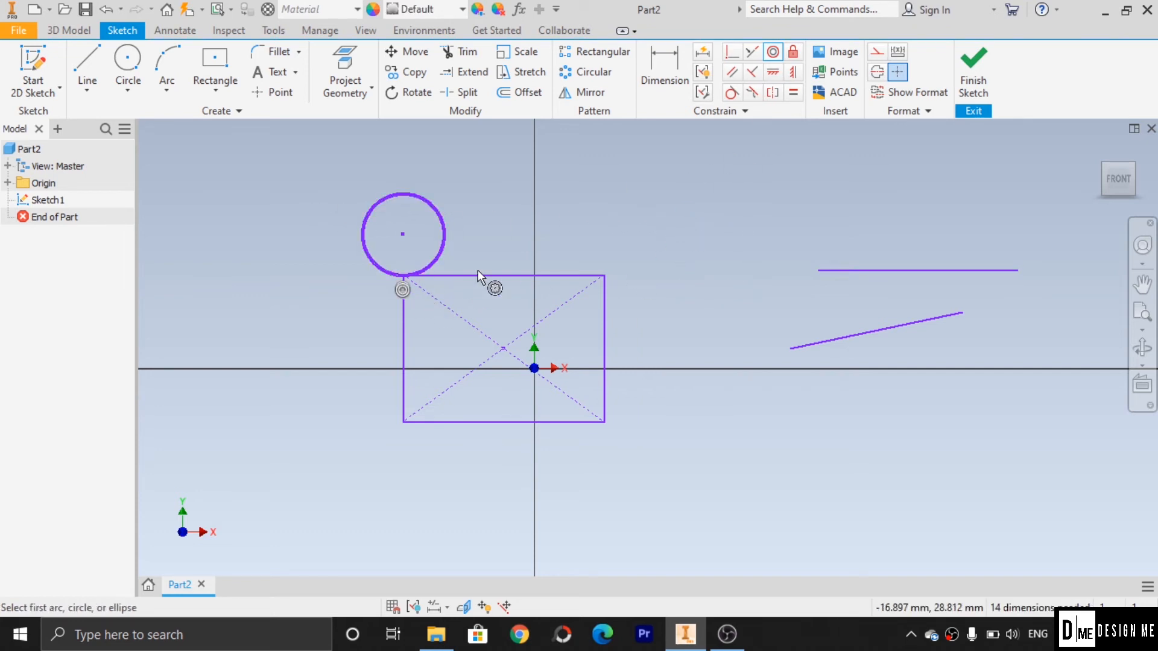
key("ctrl+z")
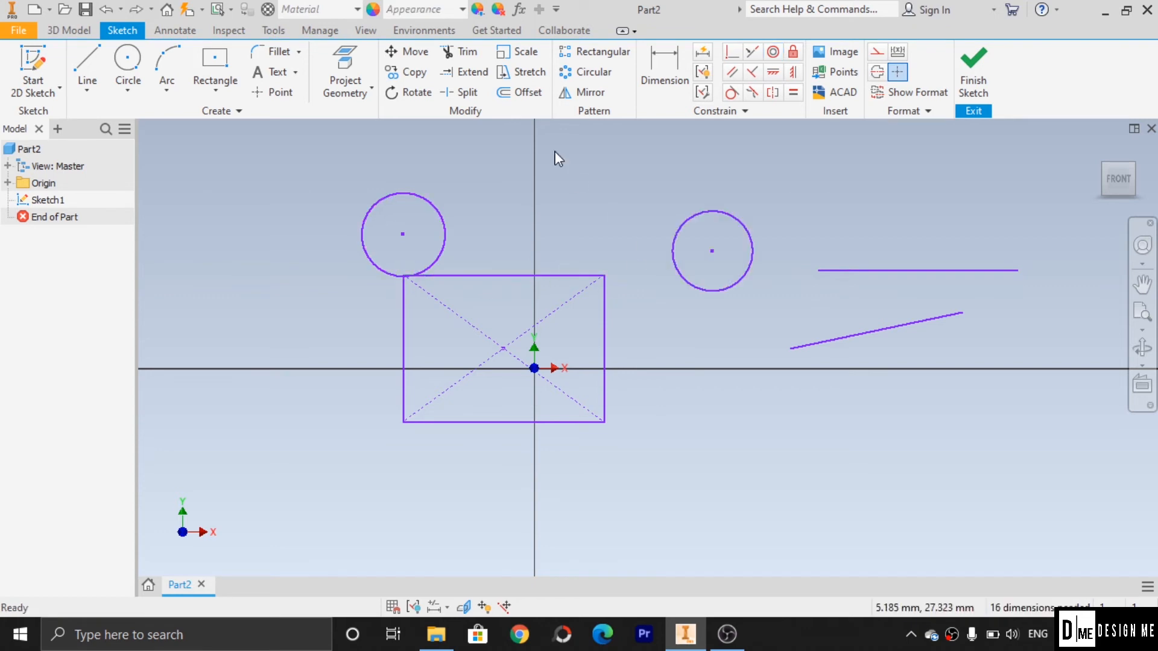
Shrink the right circle to about a third of its diameter, keeping its centre in place
left_click(659, 65)
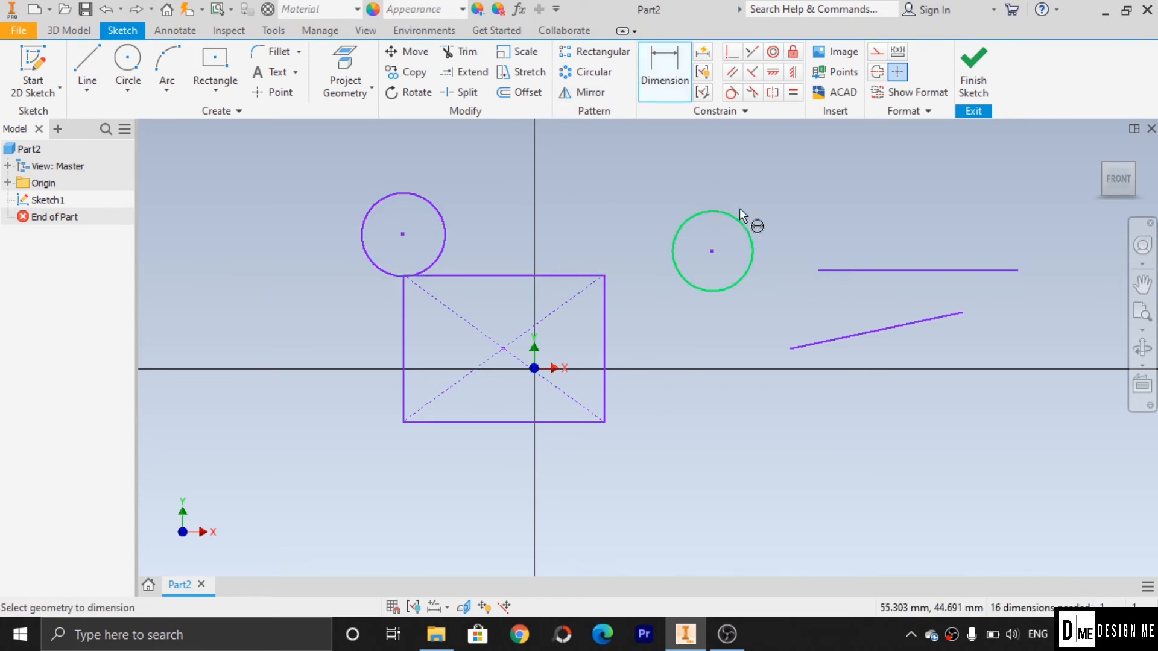
key("Escape")
left_click_drag(726, 211, 713, 240)
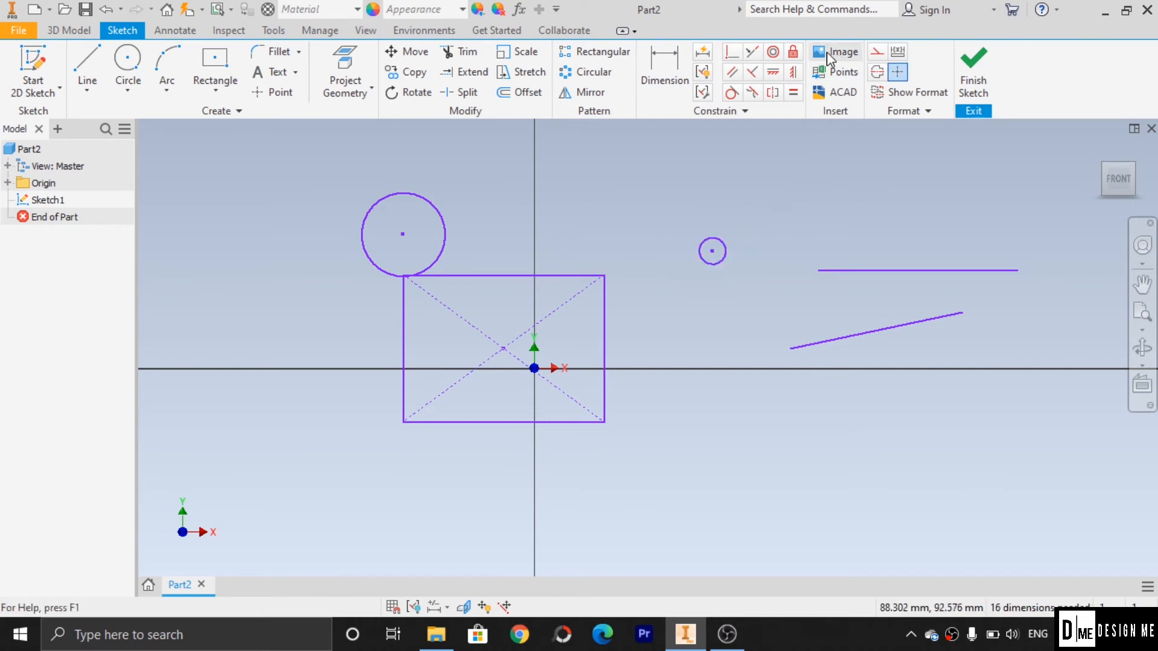
Apply a Concentric constraint between the small right circle and the larger left circle
left_click(772, 51)
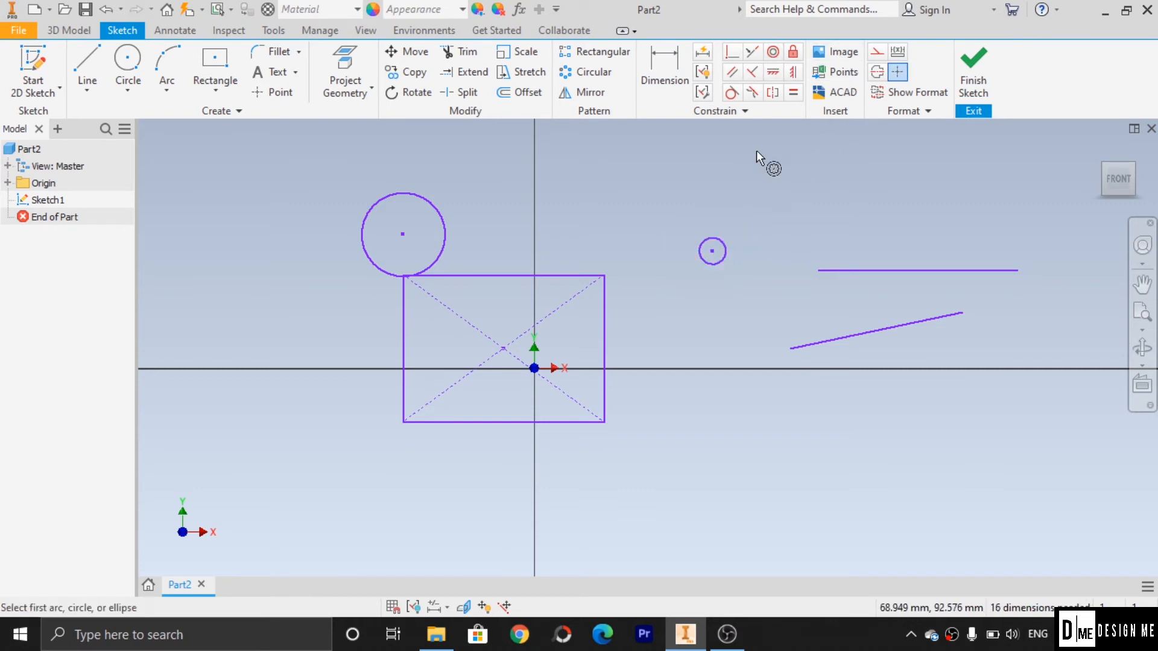
left_click(703, 238)
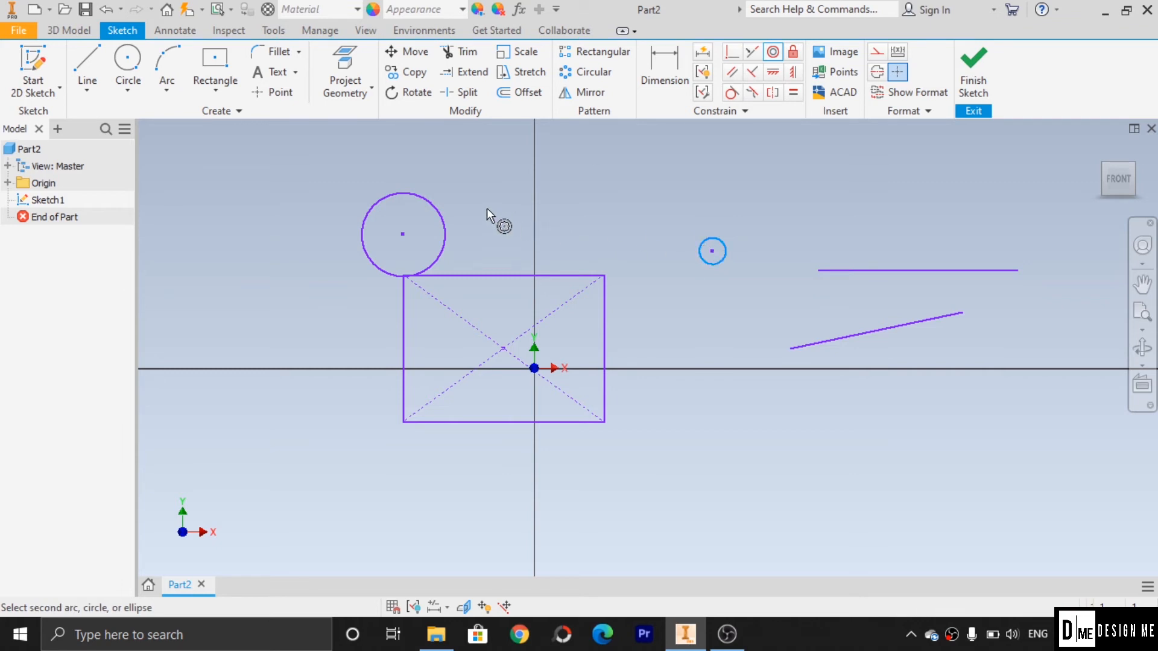
left_click(440, 206)
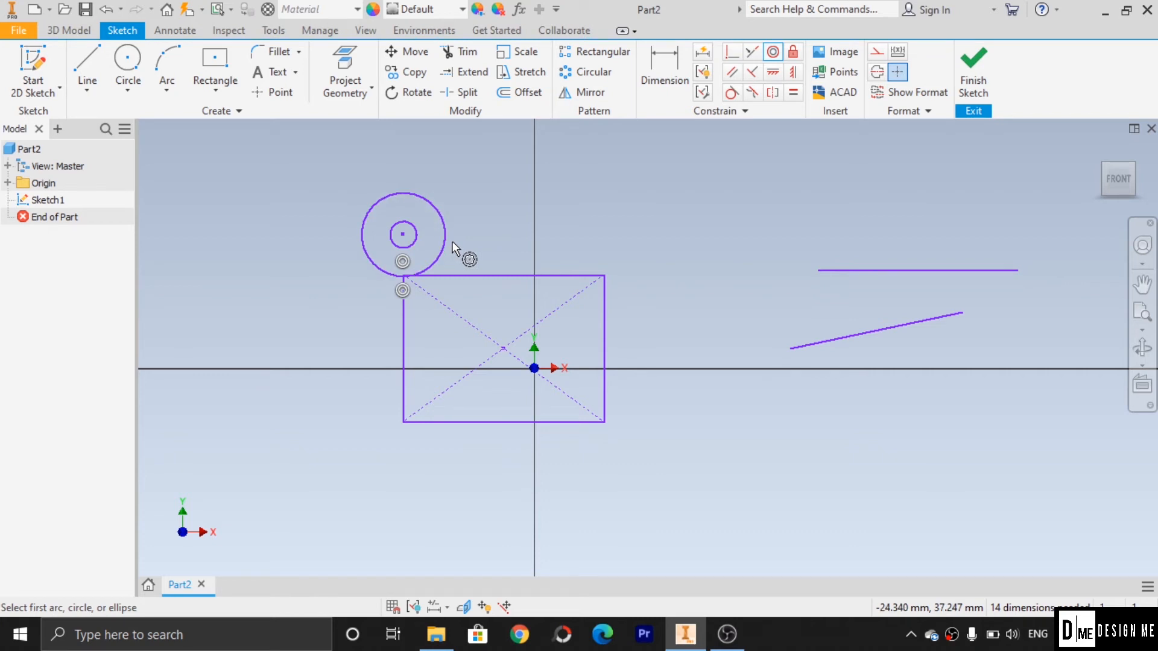
Apply a Fix constraint to the rectangle's bottom edge
left_click(793, 54)
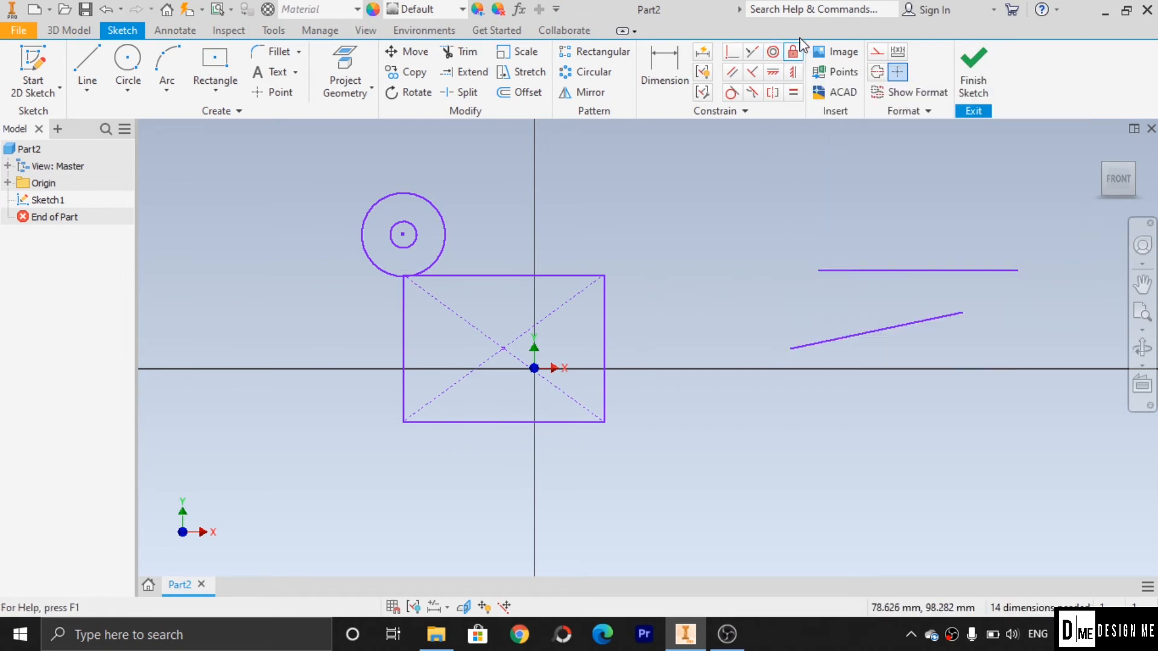
left_click(508, 423)
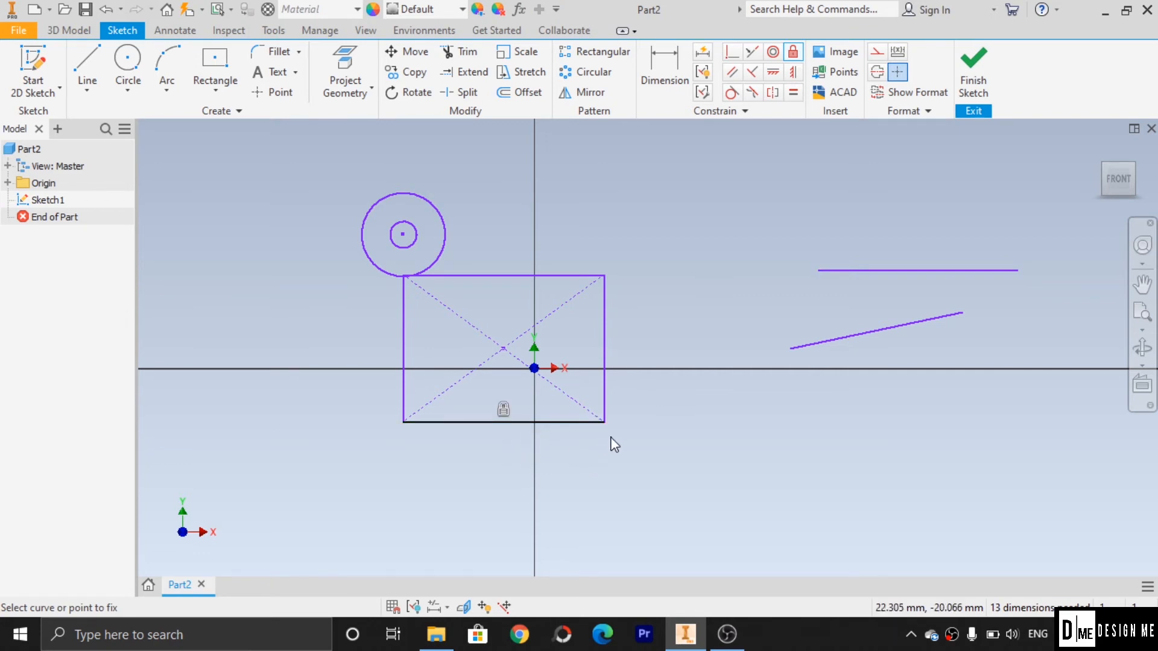
key("Escape")
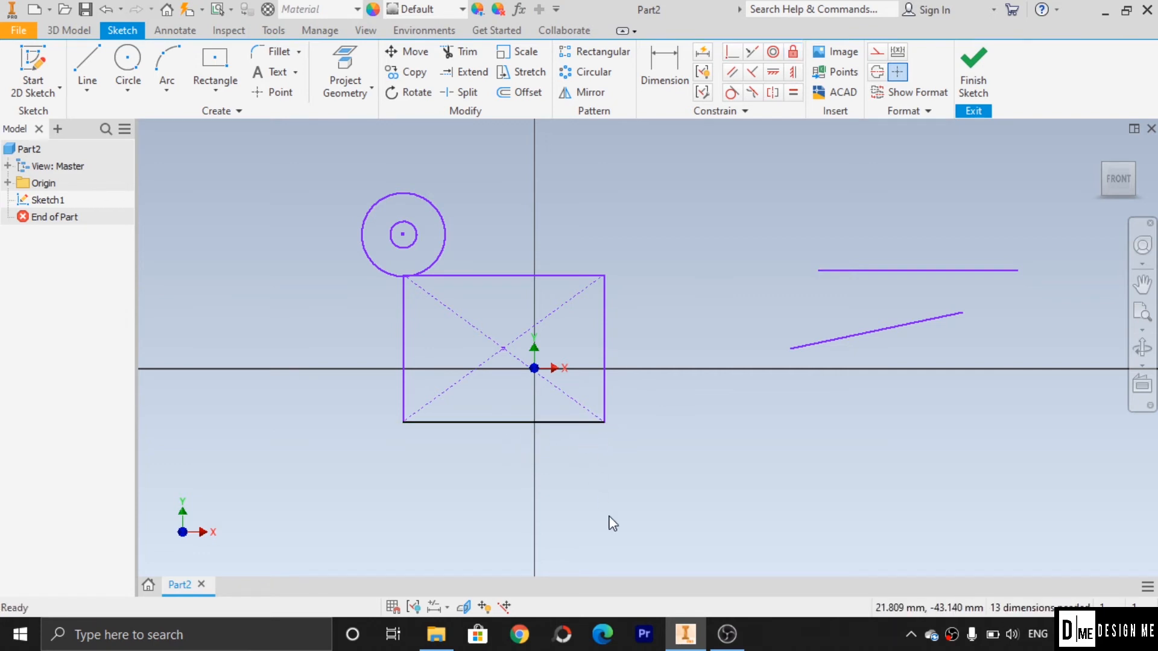
Test the fixed bottom edge of the rectangle and enlarge the rectangle by moving its right edge outward and its top edge up
left_click_drag(573, 421, 585, 448)
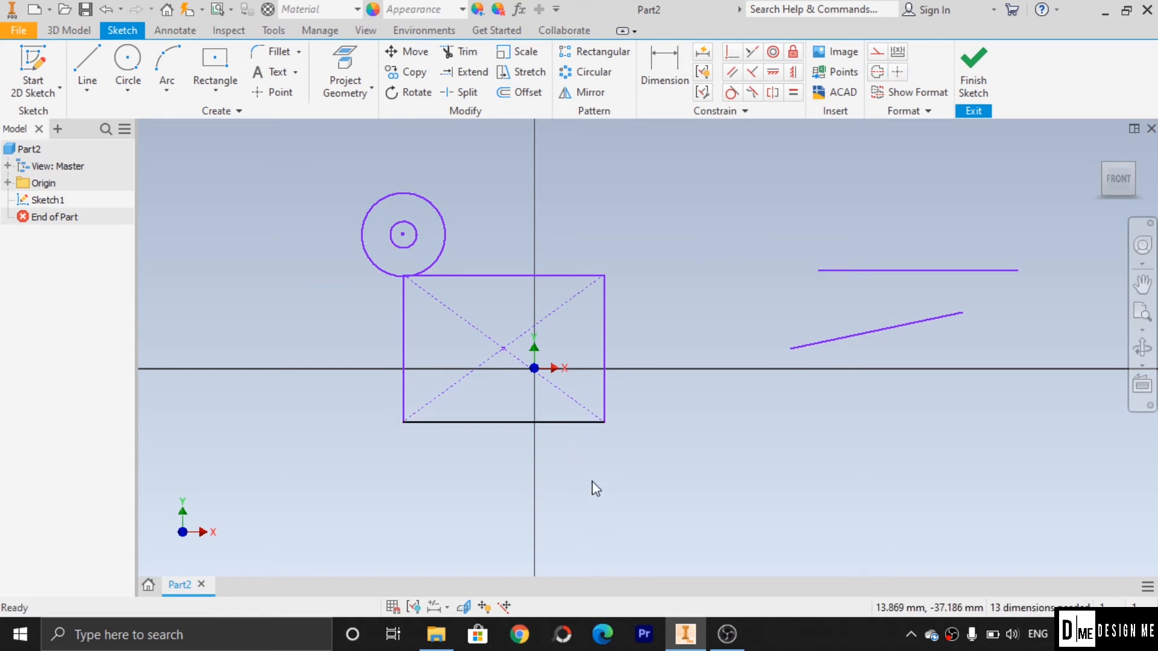
left_click_drag(604, 289, 658, 308)
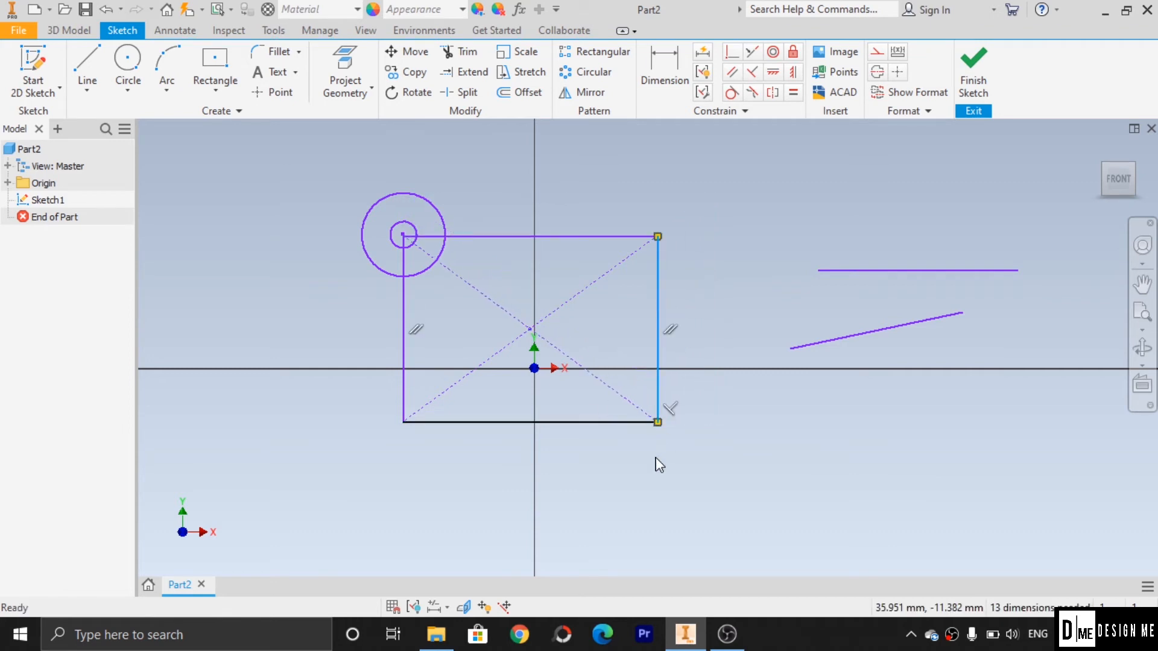
left_click(591, 421)
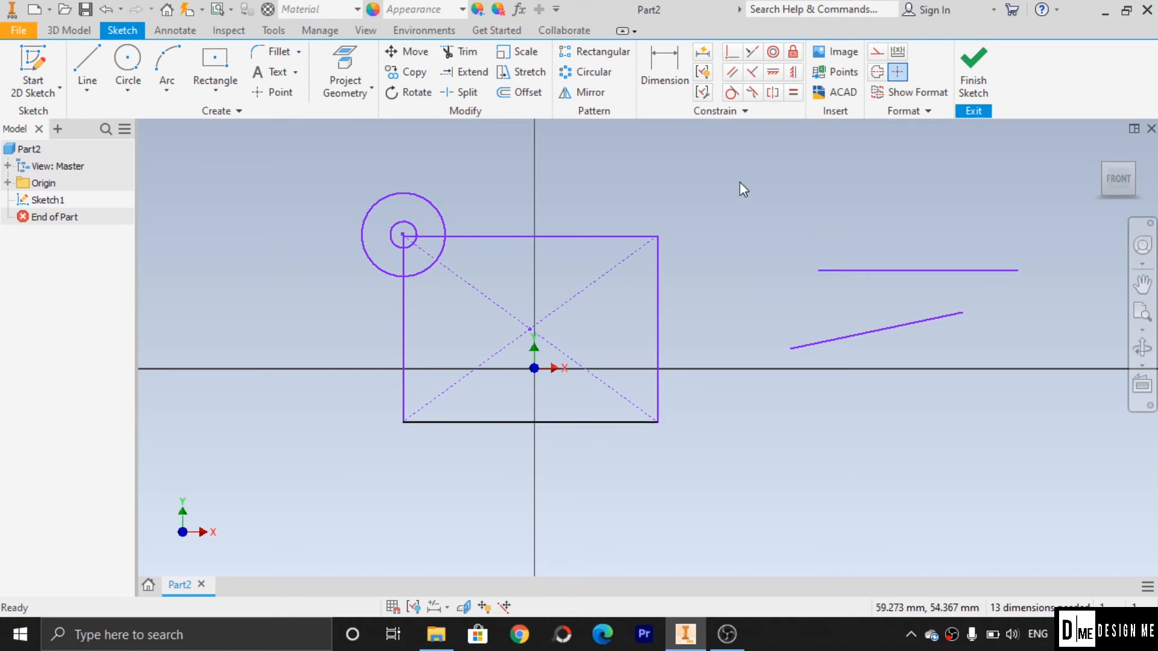
Try a Parallel constraint between the upper line and the sloped line beside the rectangle, and undo it
left_click(737, 71)
left_click(905, 271)
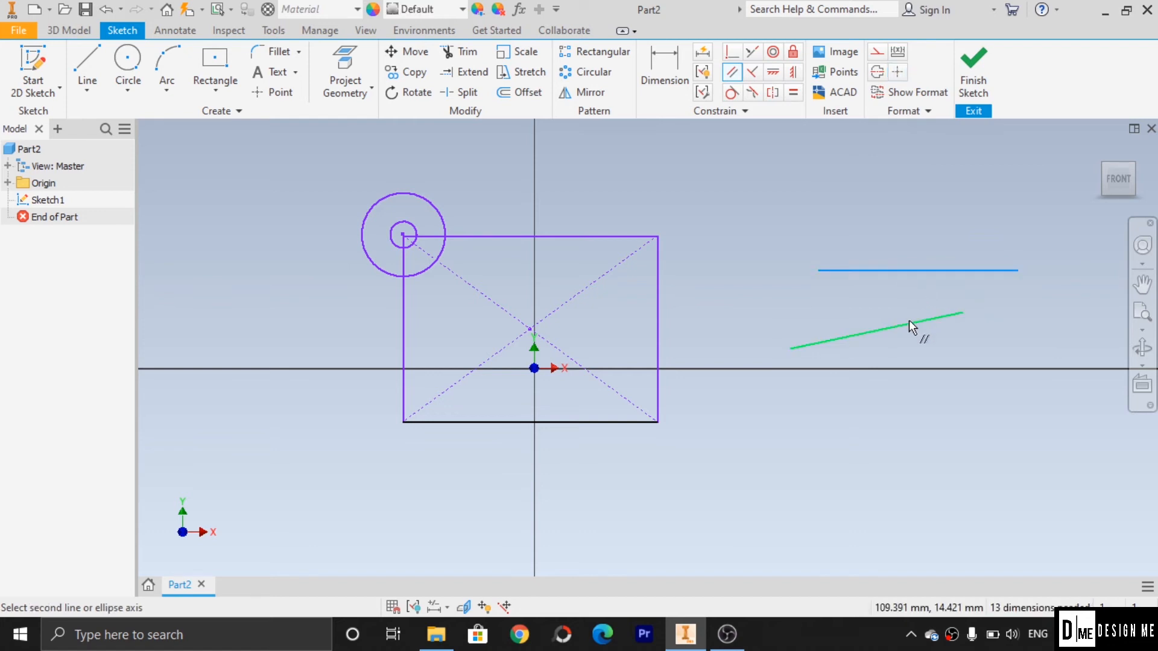
left_click(916, 325)
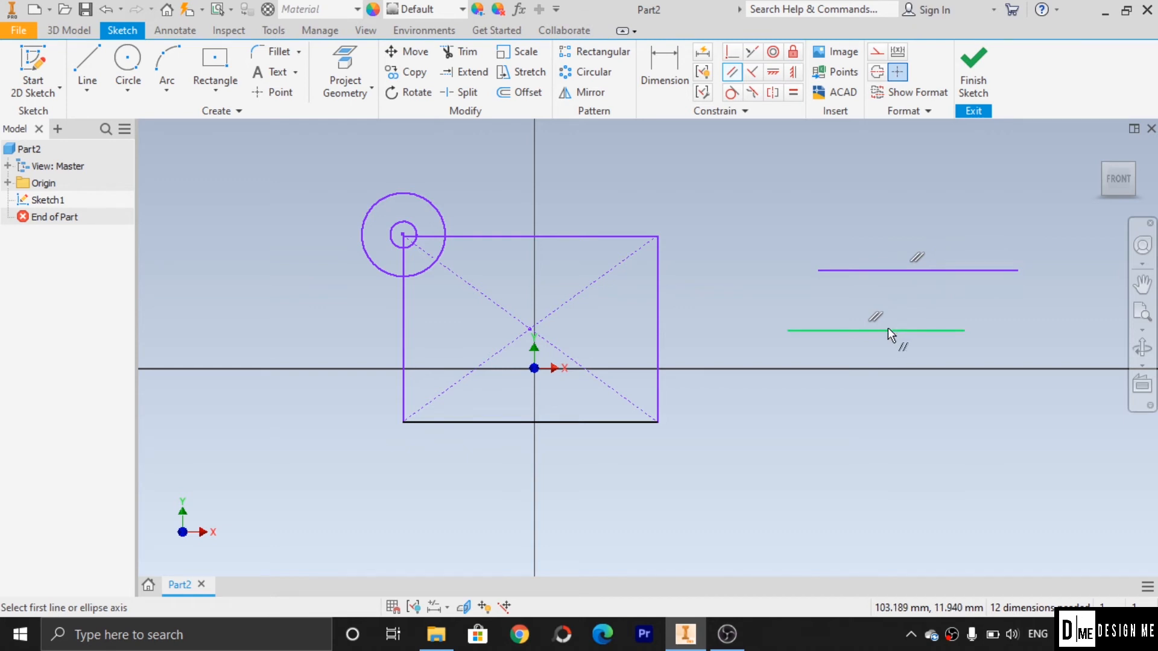
key("ctrl+z")
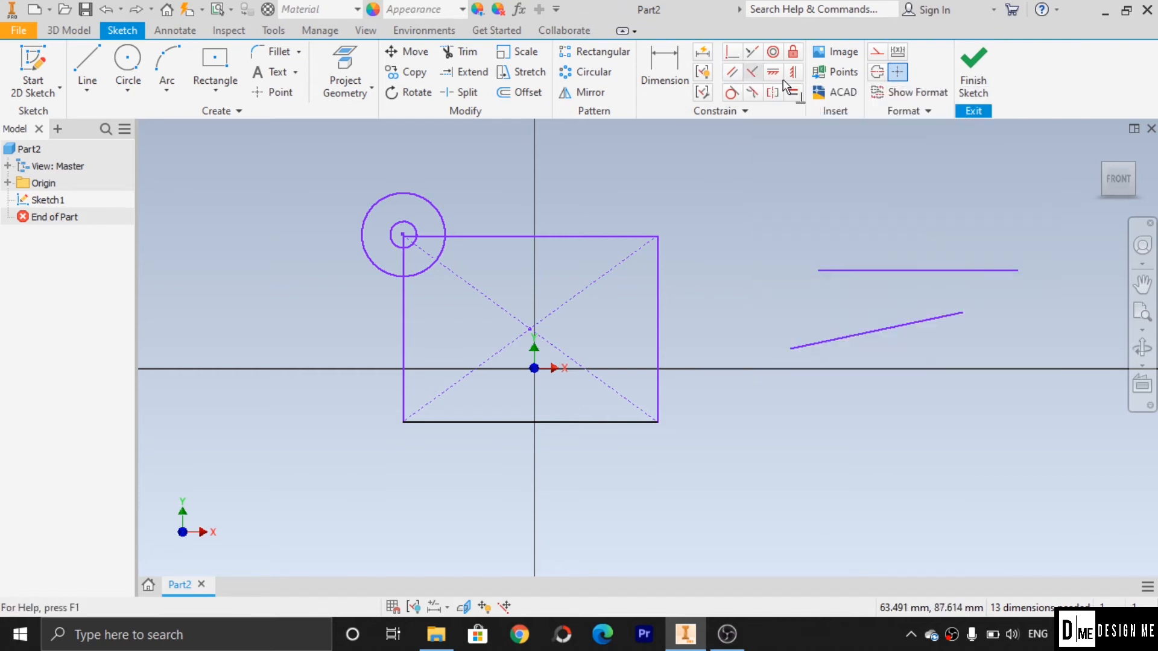
Try a Perpendicular constraint between the upper line and the sloped line, move the constrained line beneath the upper one, and undo both changes
left_click(873, 270)
left_click(900, 328)
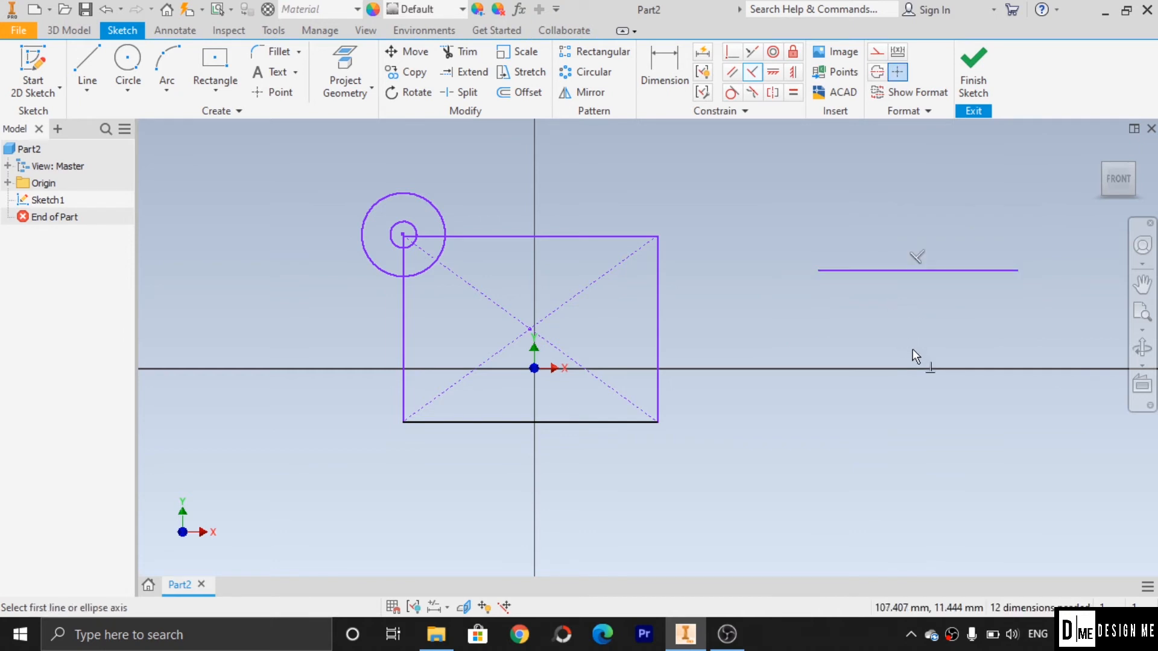
scroll(917, 386, "down", 5)
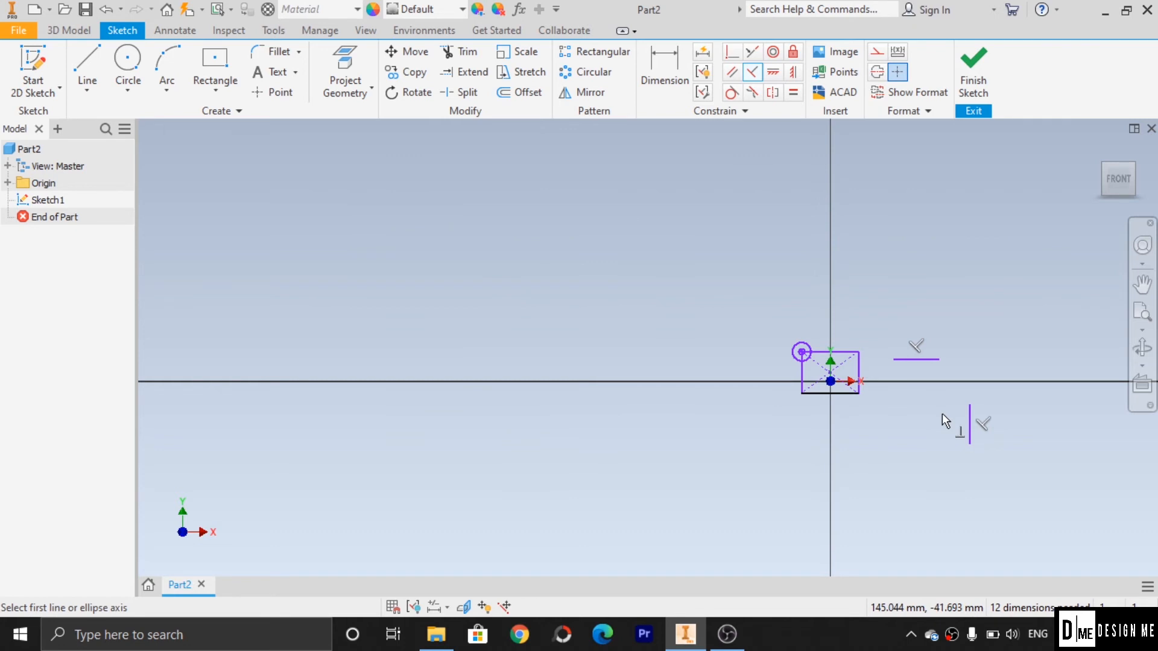
scroll(942, 414, "up", 3)
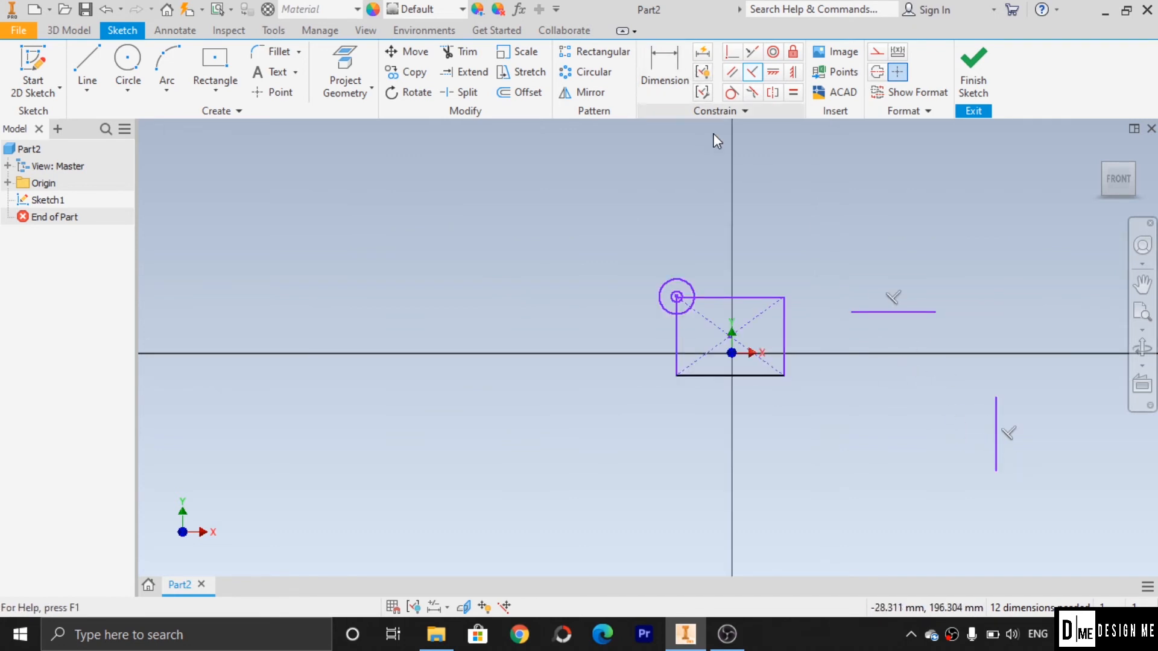
key("Escape")
left_click_drag(996, 428, 892, 349)
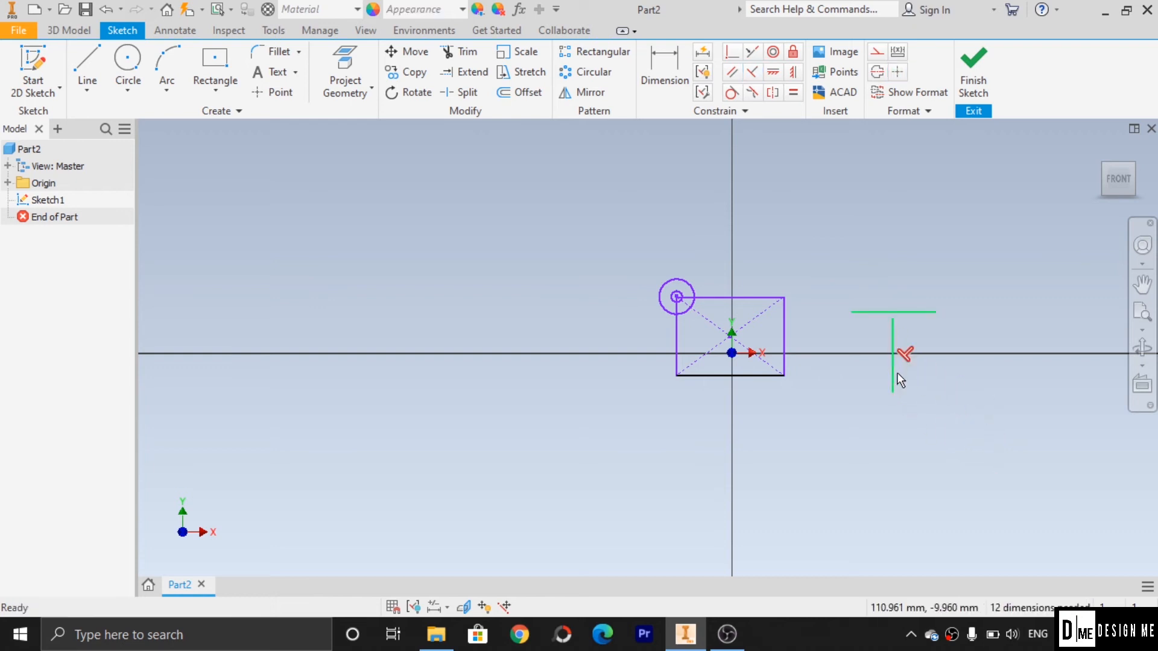
scroll(965, 387, "up", 4)
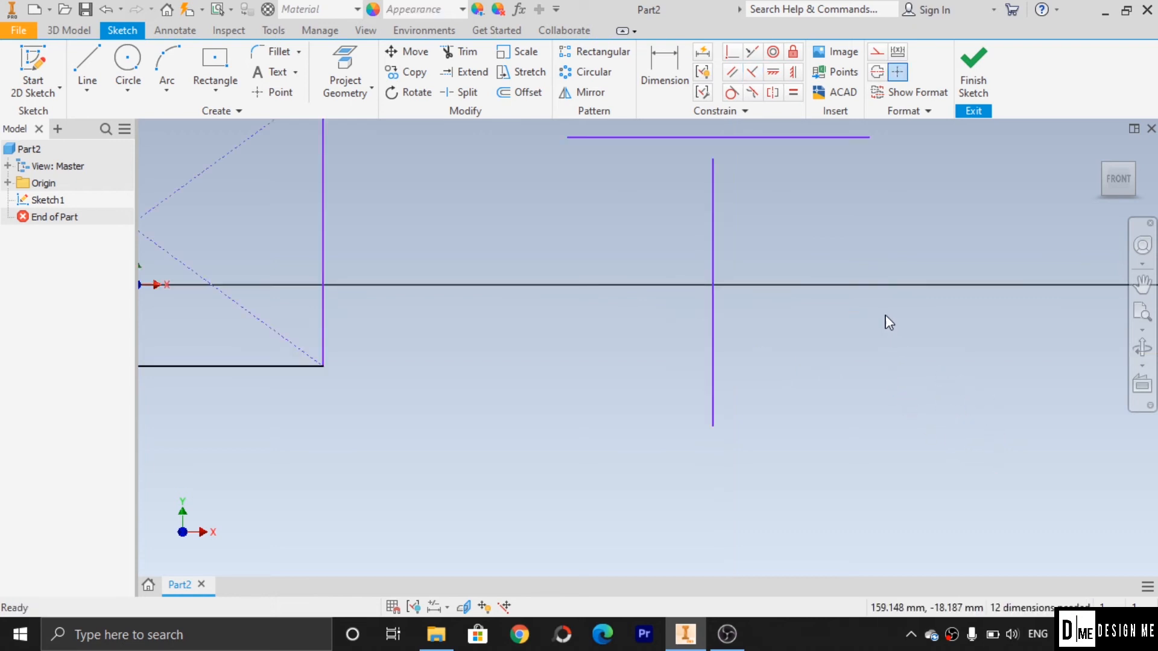
scroll(885, 323, "down", 2)
key("ctrl+z")
key("ctrl+z")
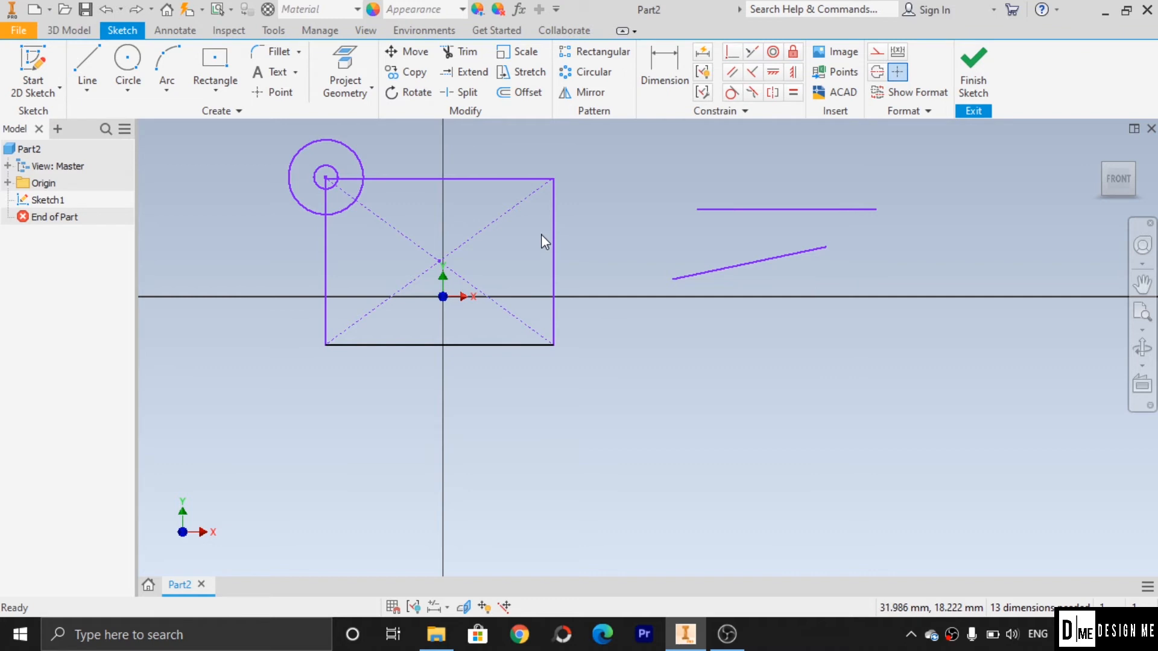
Try a Perpendicular constraint between the rectangle's right edge and the sloped line, and undo it
left_click(752, 72)
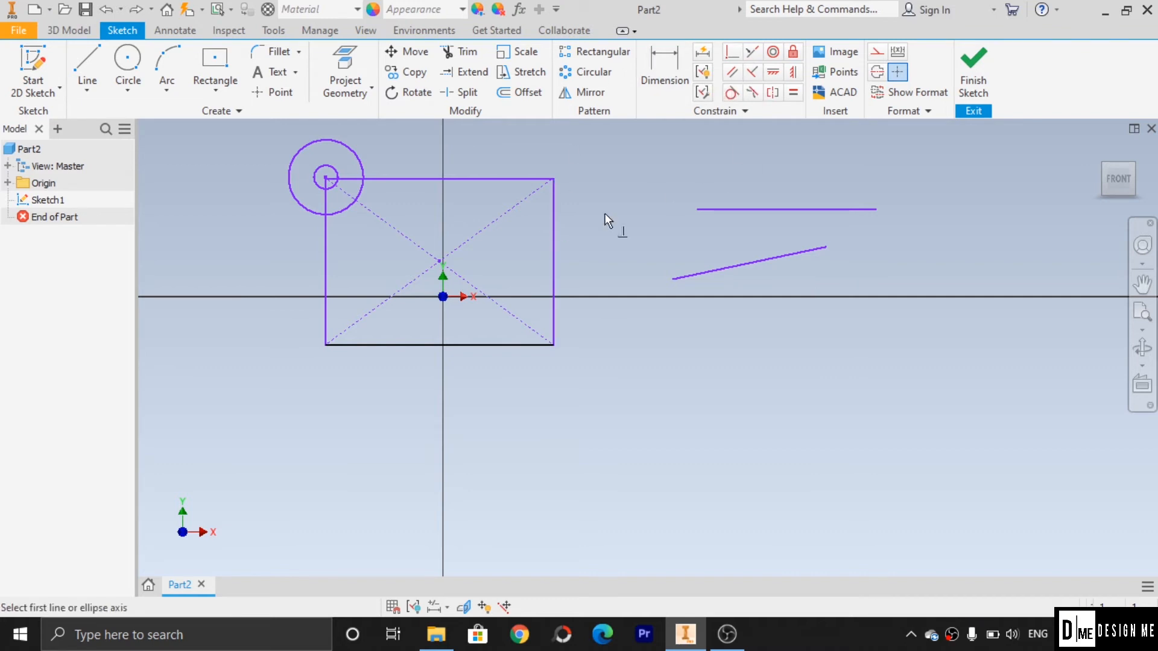
left_click(555, 244)
left_click(708, 268)
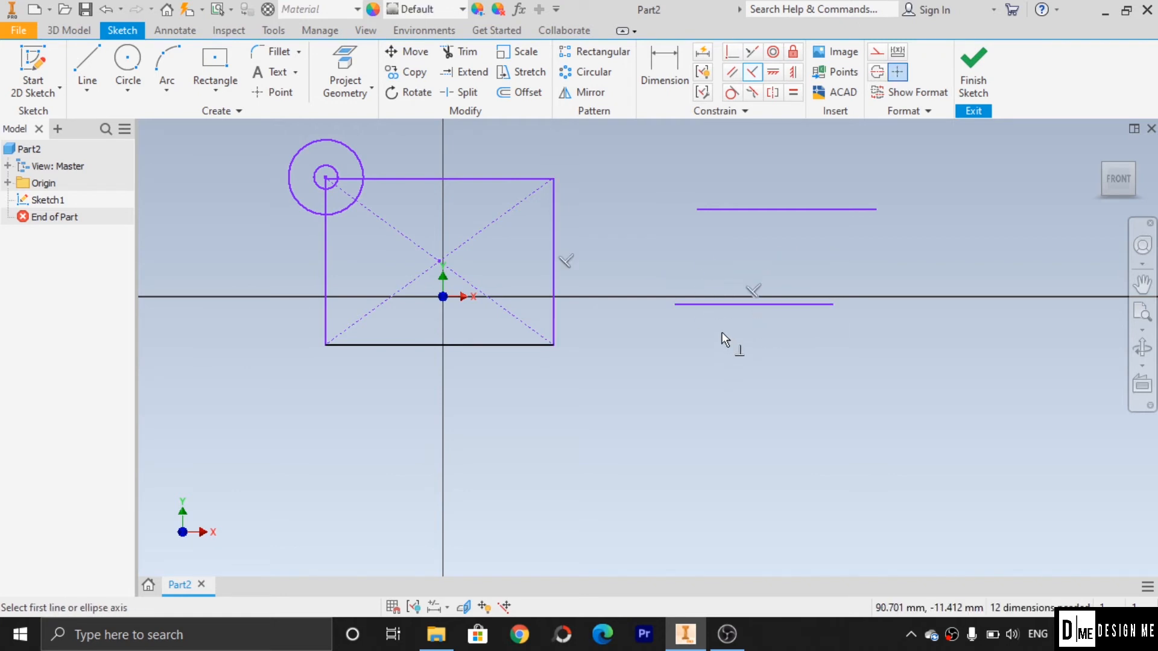
key("ctrl+z")
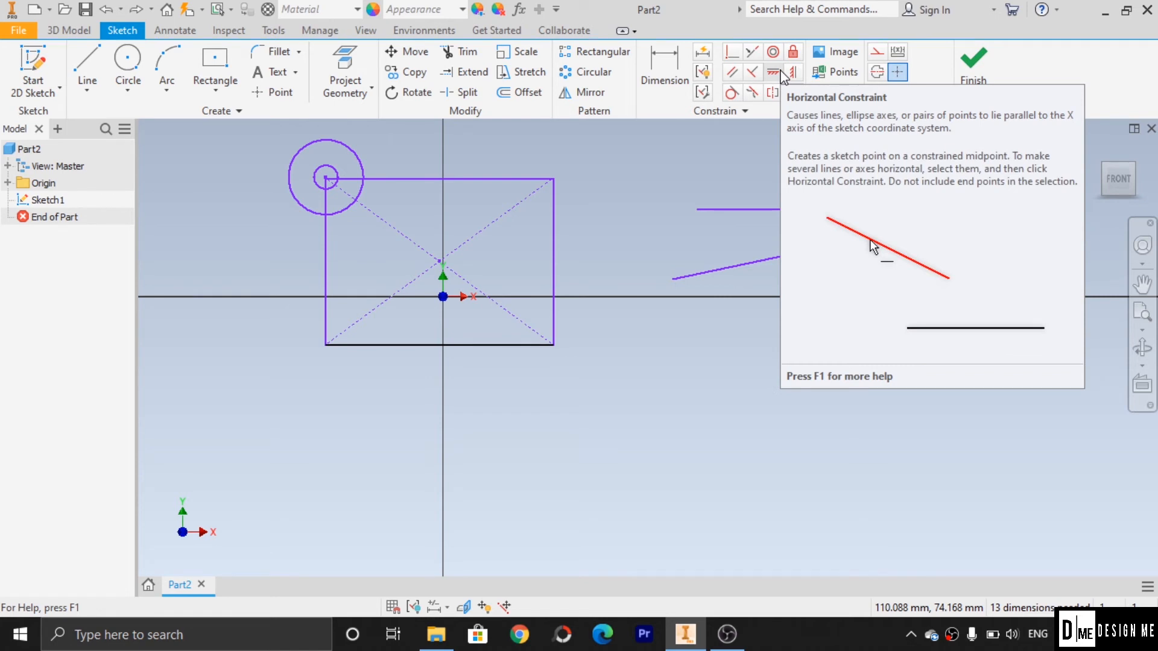
Try a Horizontal constraint on the sloped line, and undo it
left_click(780, 72)
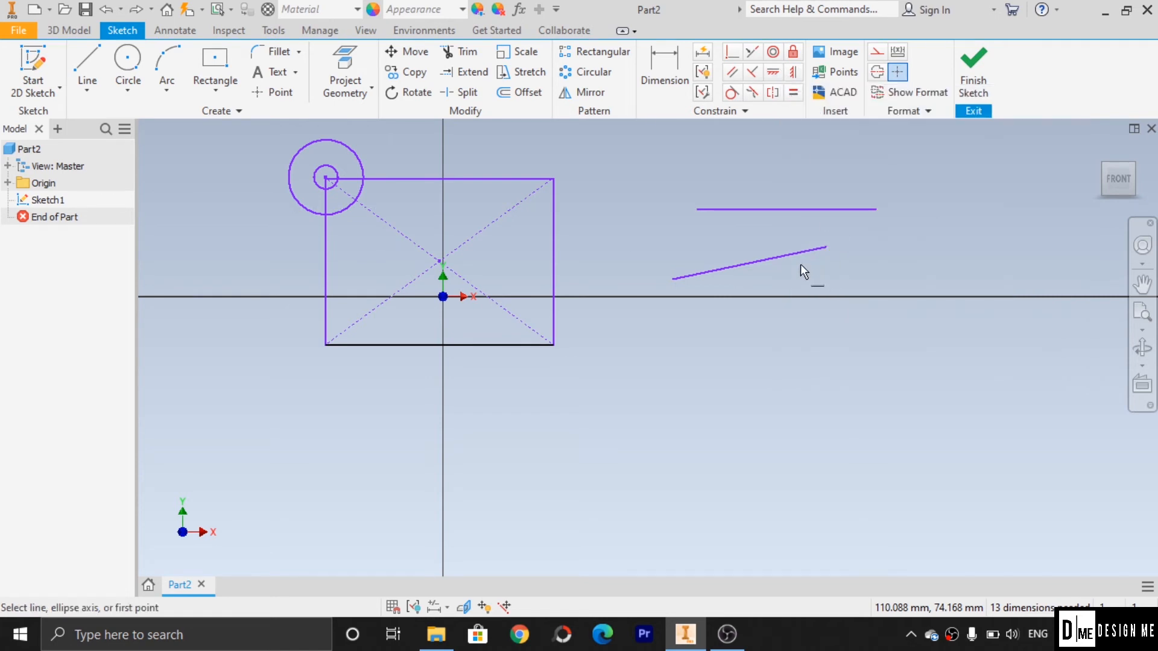
left_click(776, 77)
left_click(773, 262)
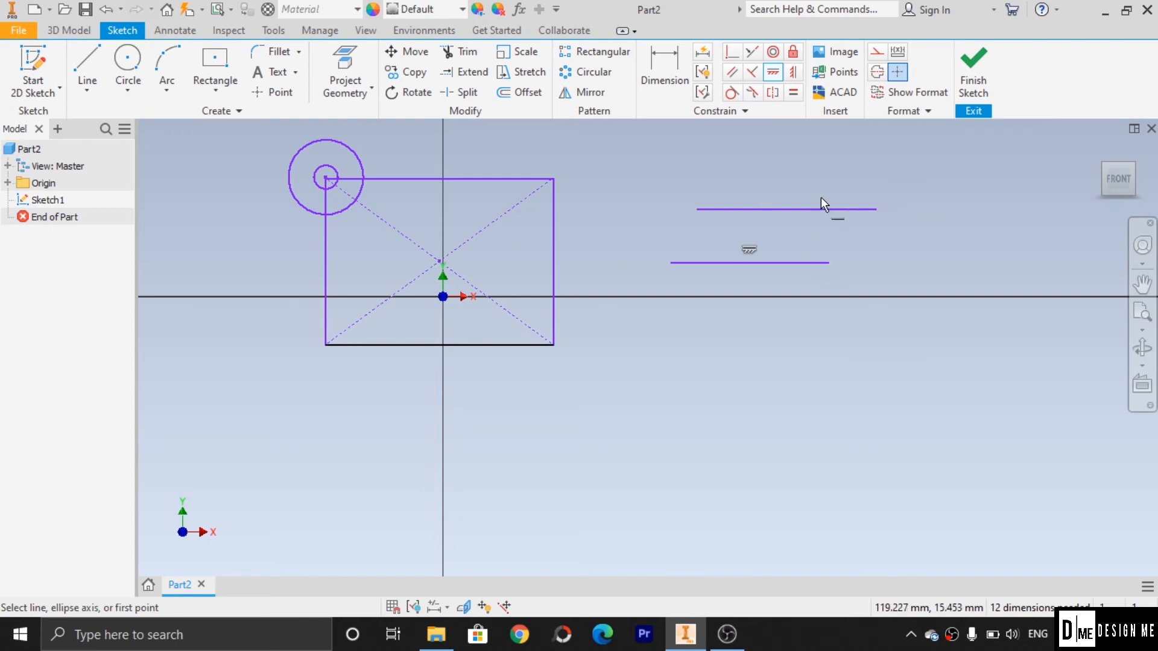
key("ctrl+z")
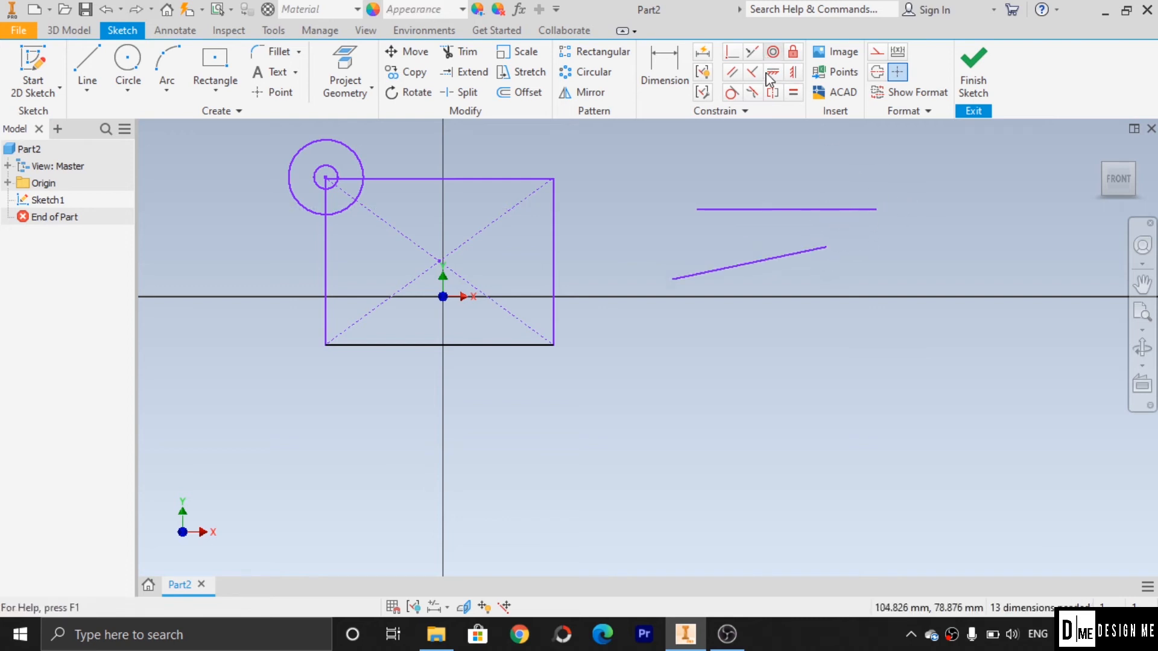
Try a Vertical constraint on the sloped line, and undo it
left_click(789, 76)
left_click(769, 260)
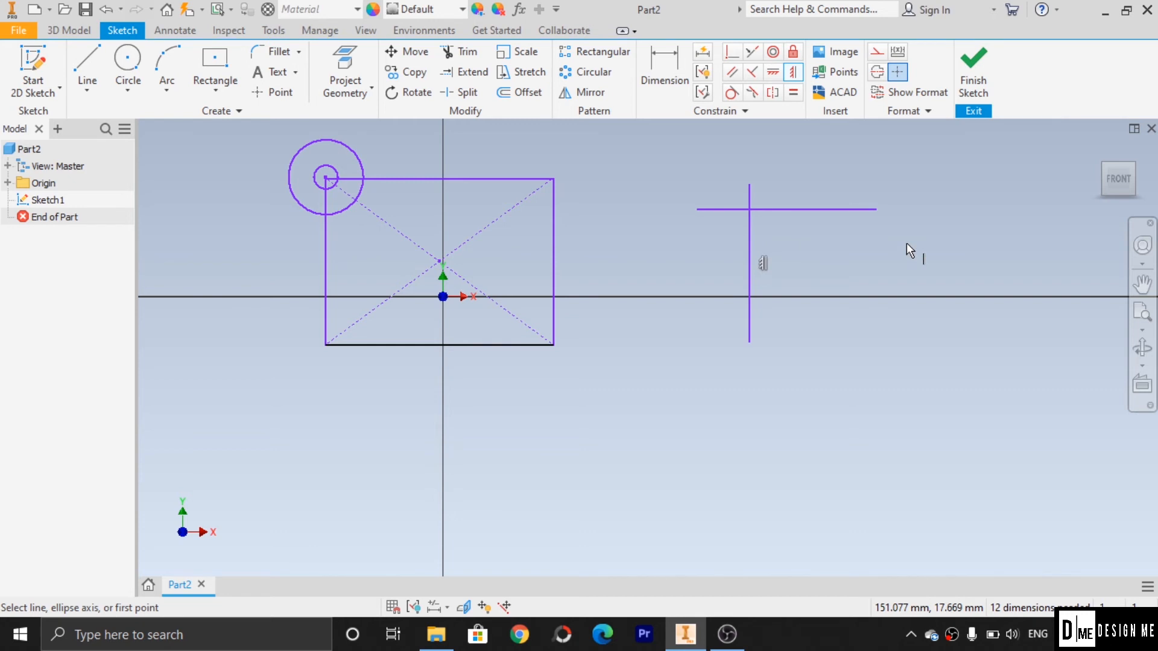
key("ctrl+z")
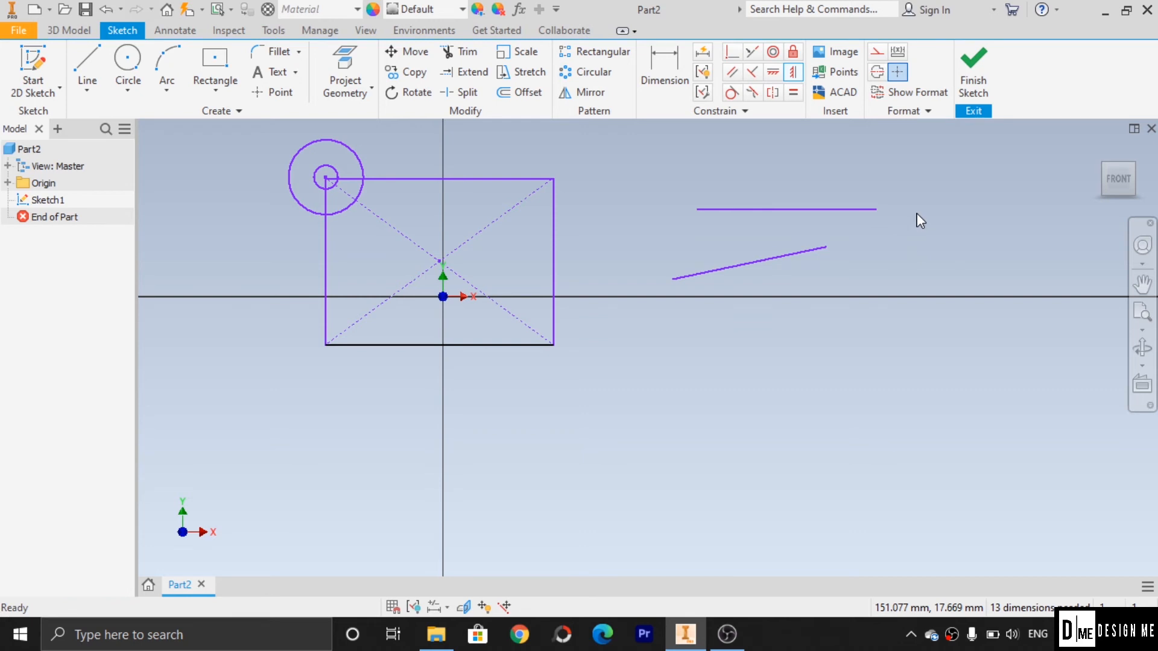
Apply a Tangent constraint between the larger circle and the upper line, and move the line left and slightly up
left_click(731, 94)
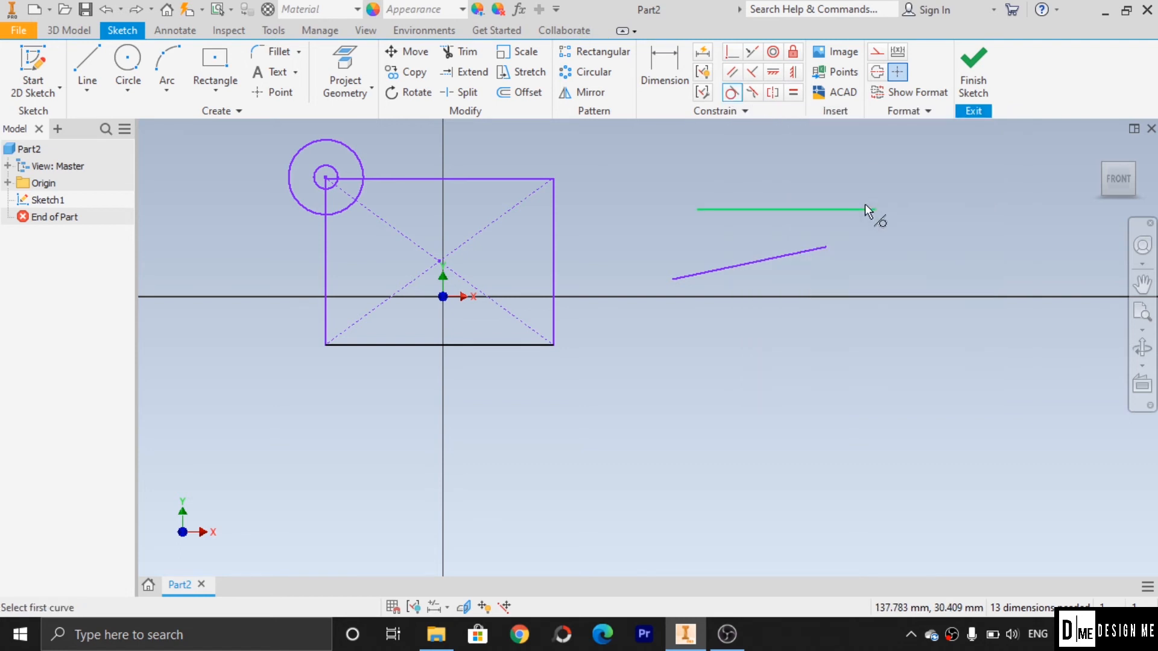
left_click(351, 153)
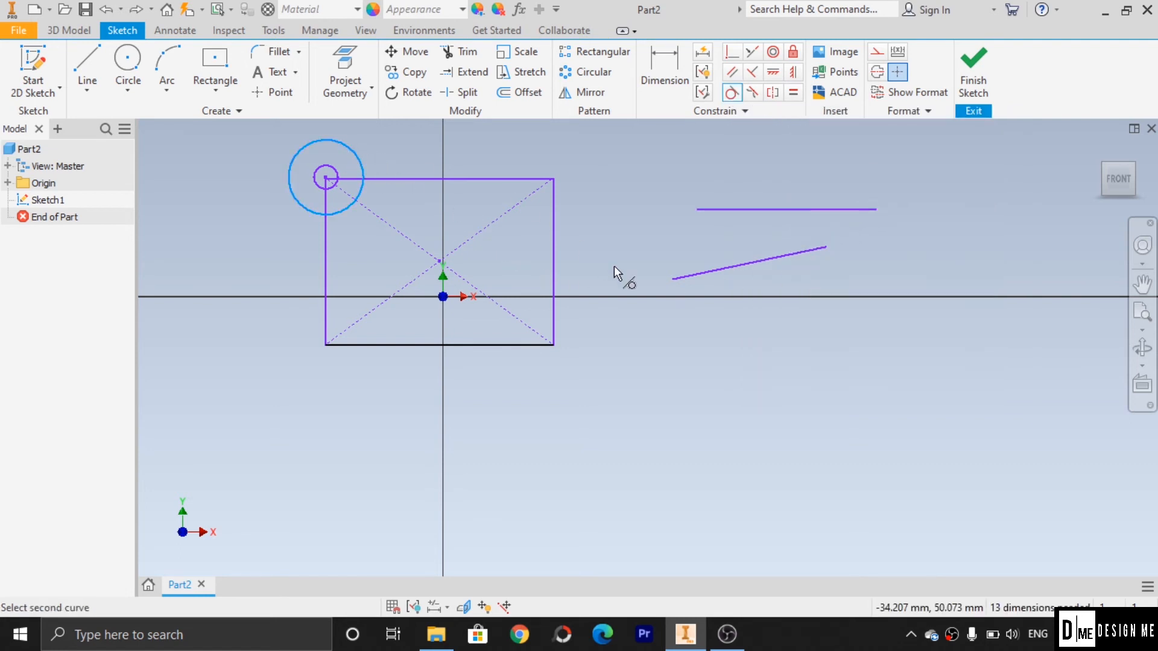
left_click(776, 211)
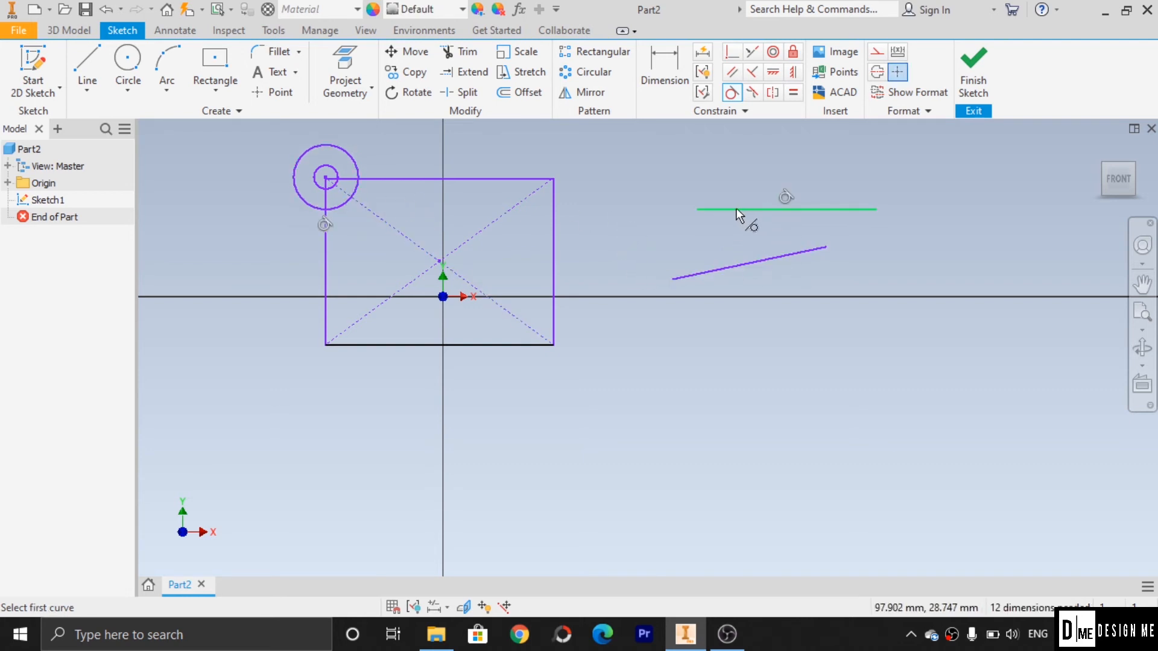
key("Escape")
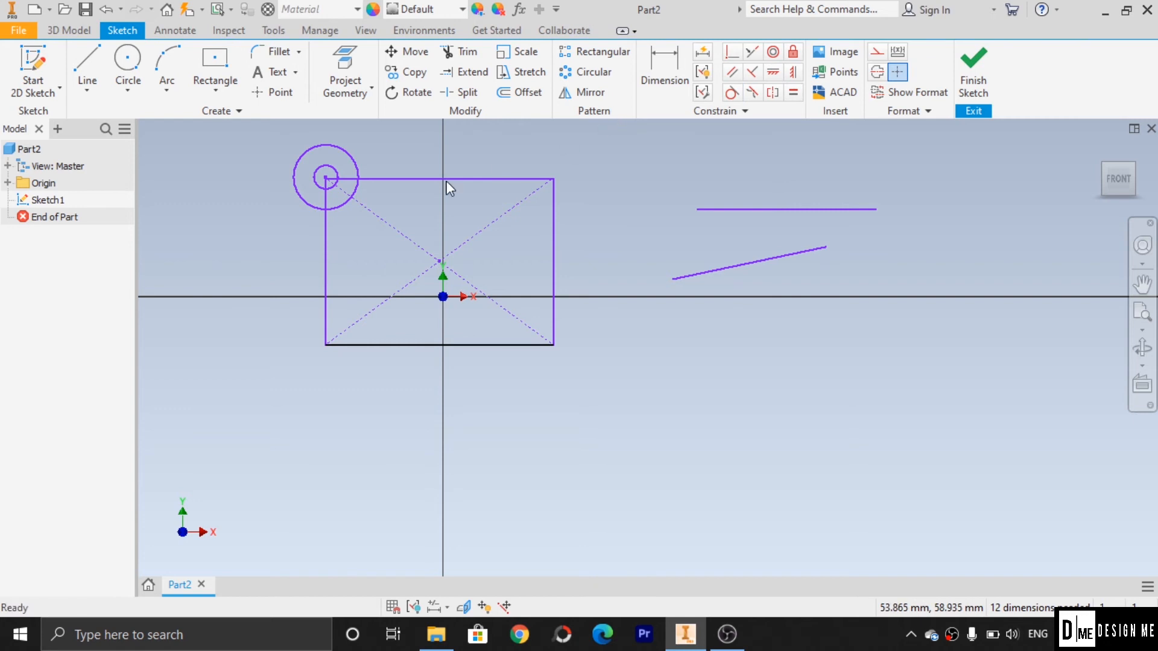
left_click_drag(789, 211, 753, 204)
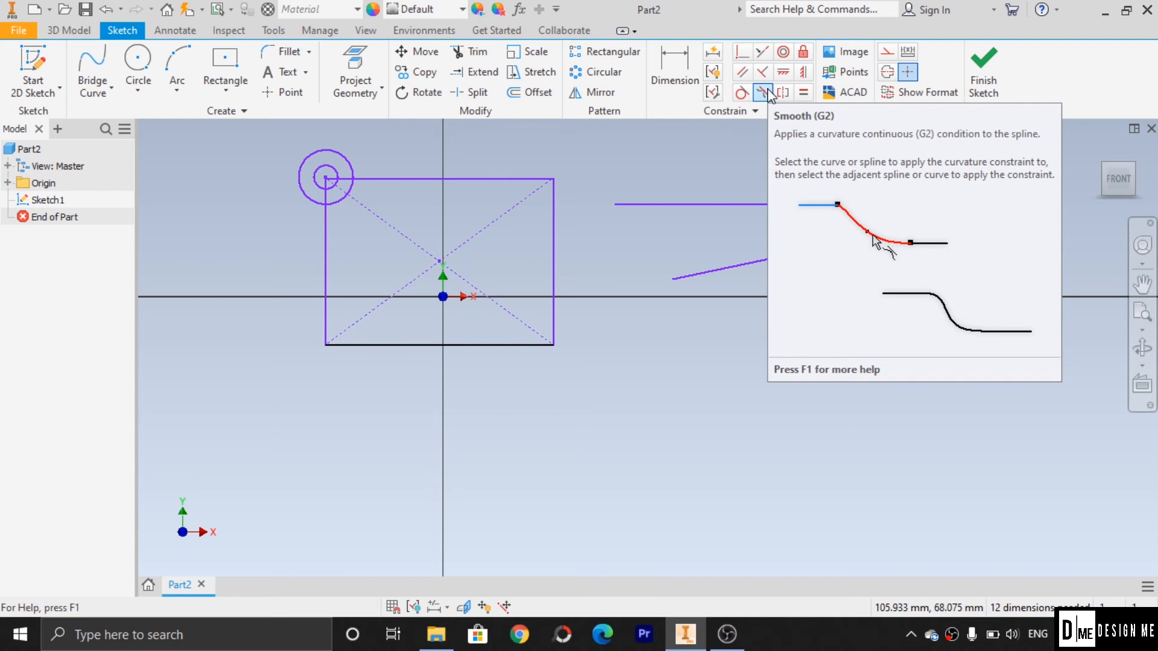
left_click(764, 93)
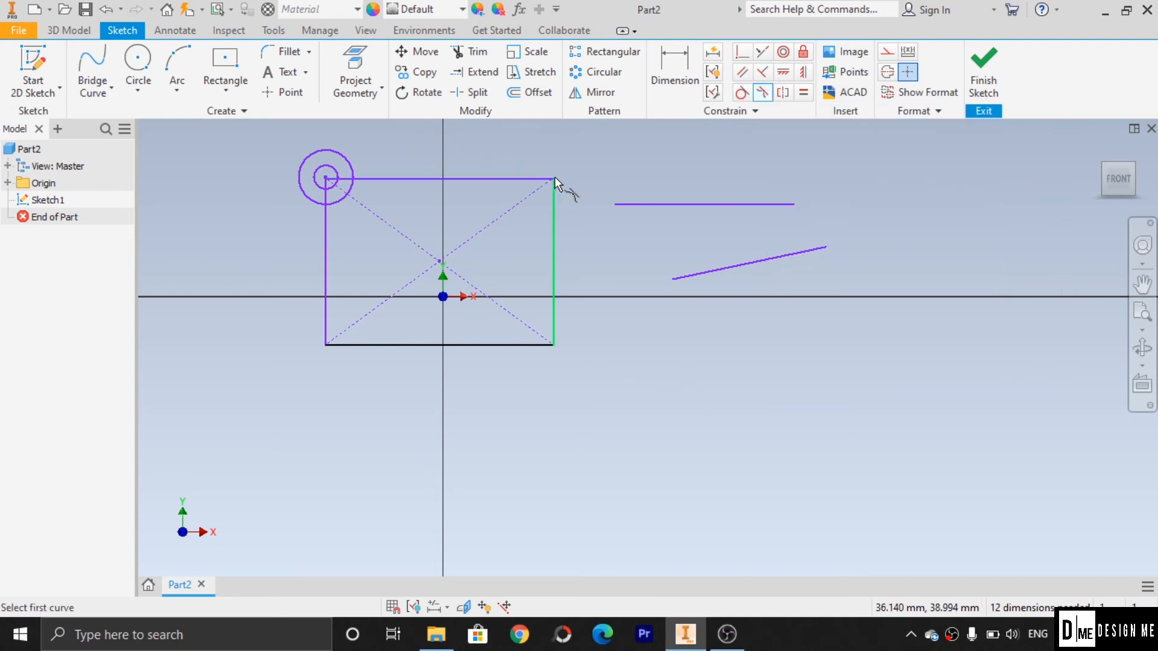
left_click(176, 63)
key("Escape")
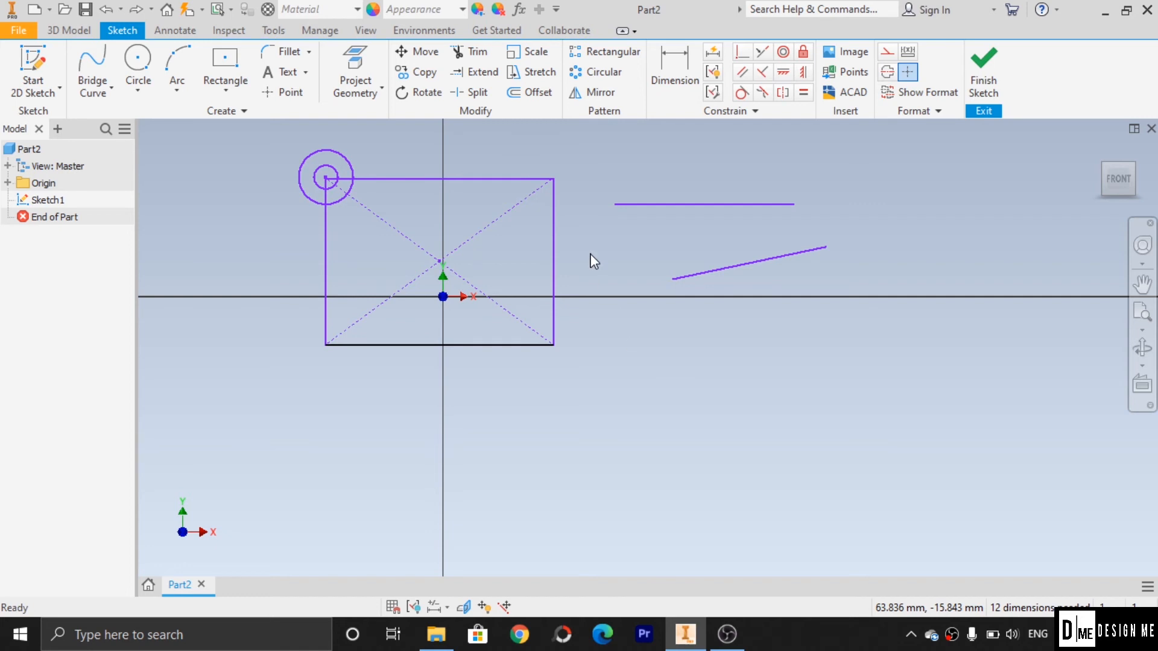
Apply a Coincident constraint between the rectangle's centre point and the origin's Center Point
left_click(744, 52)
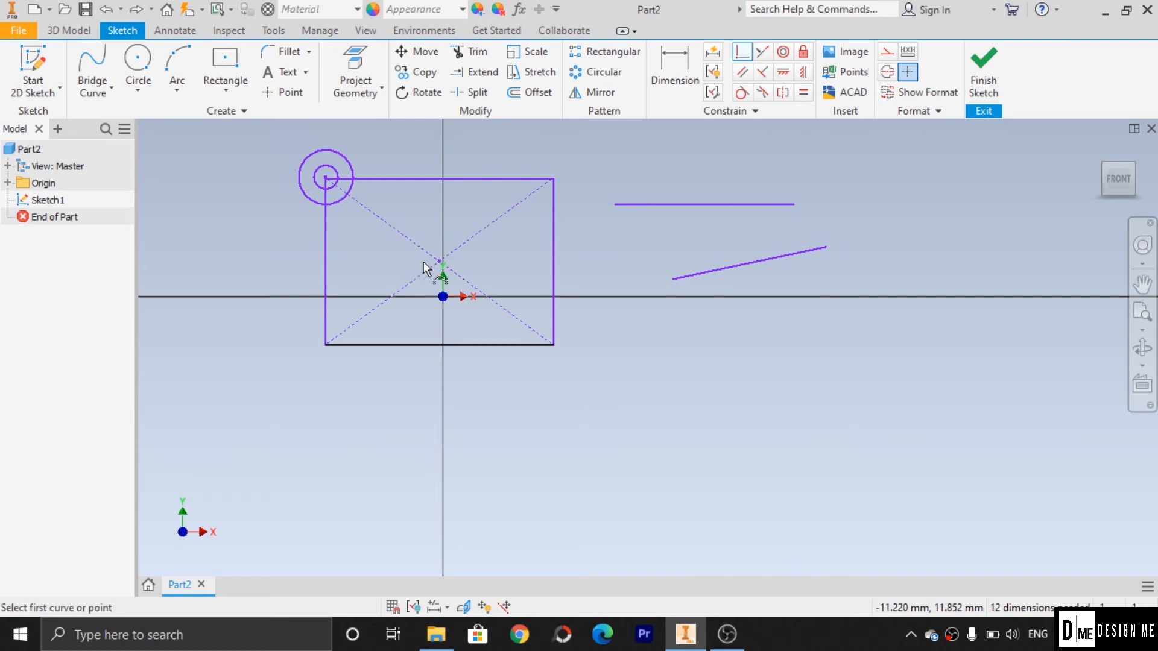
left_click(441, 266)
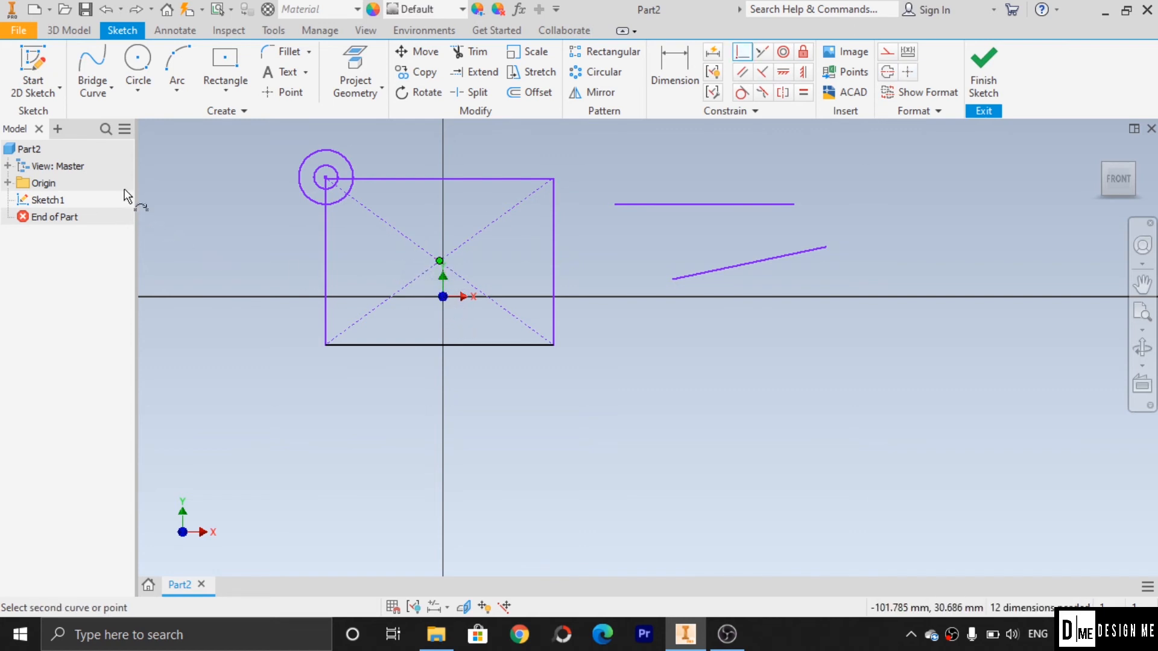
left_click(7, 183)
left_click(58, 304)
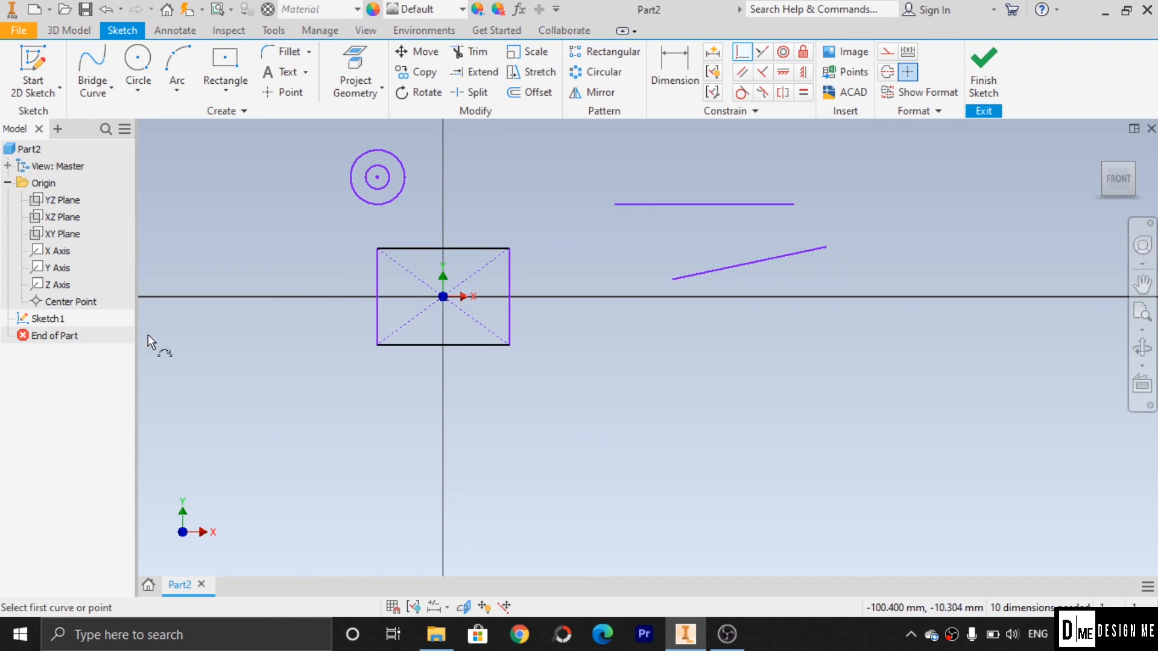
left_click(7, 183)
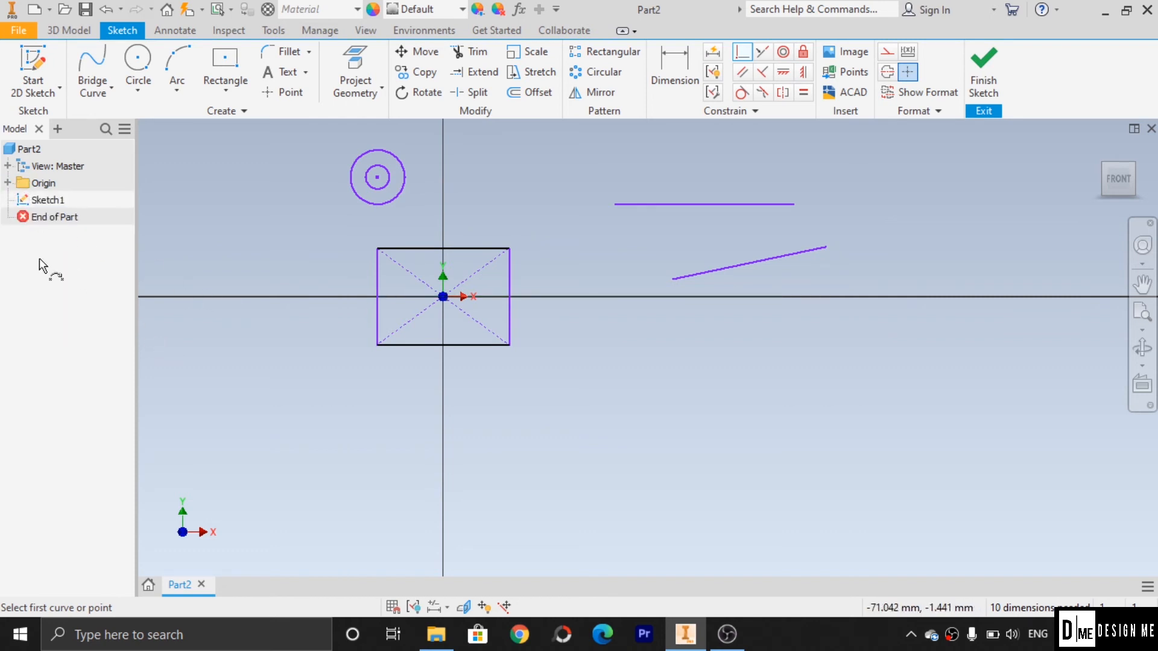
left_click(7, 183)
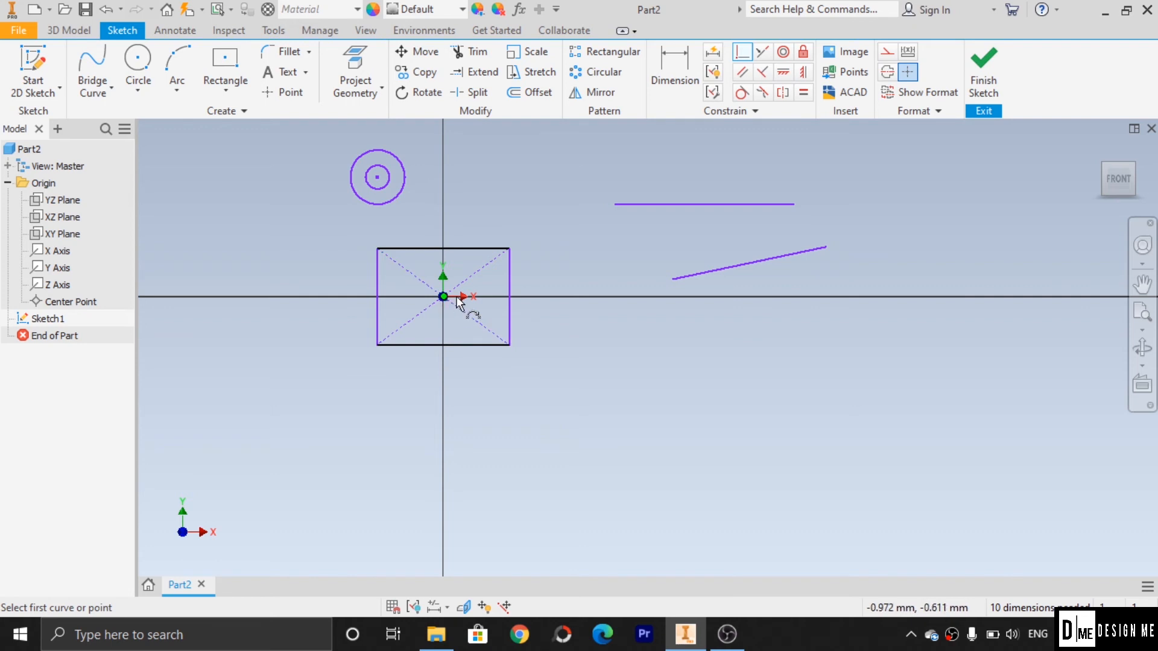
left_click(763, 92)
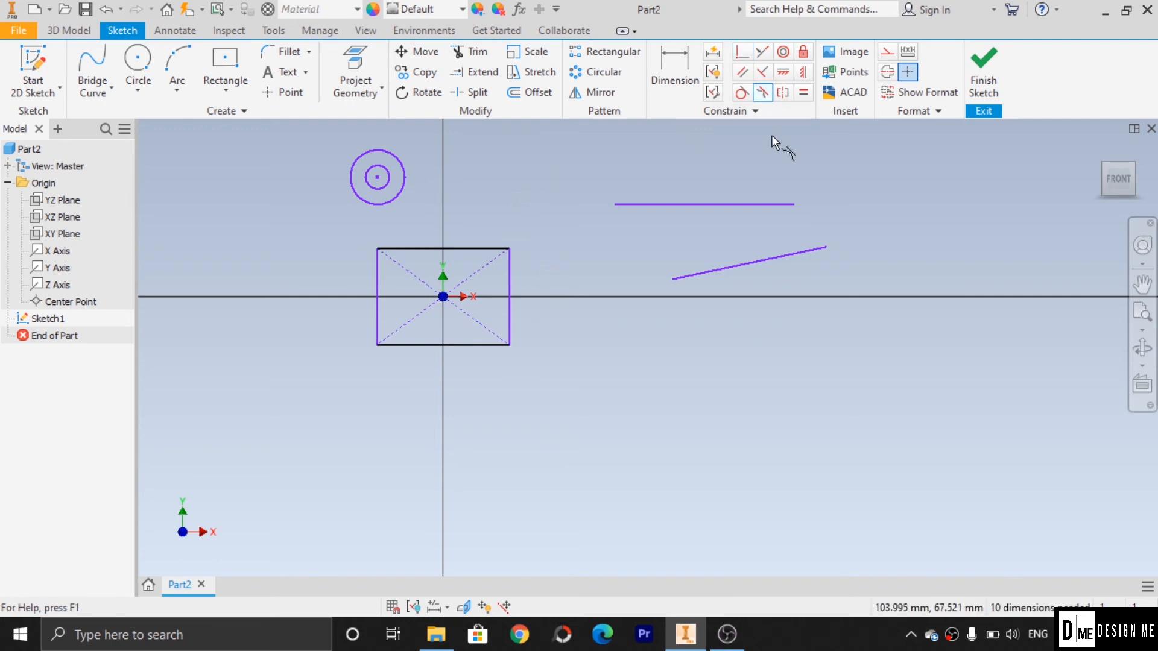
left_click(480, 250)
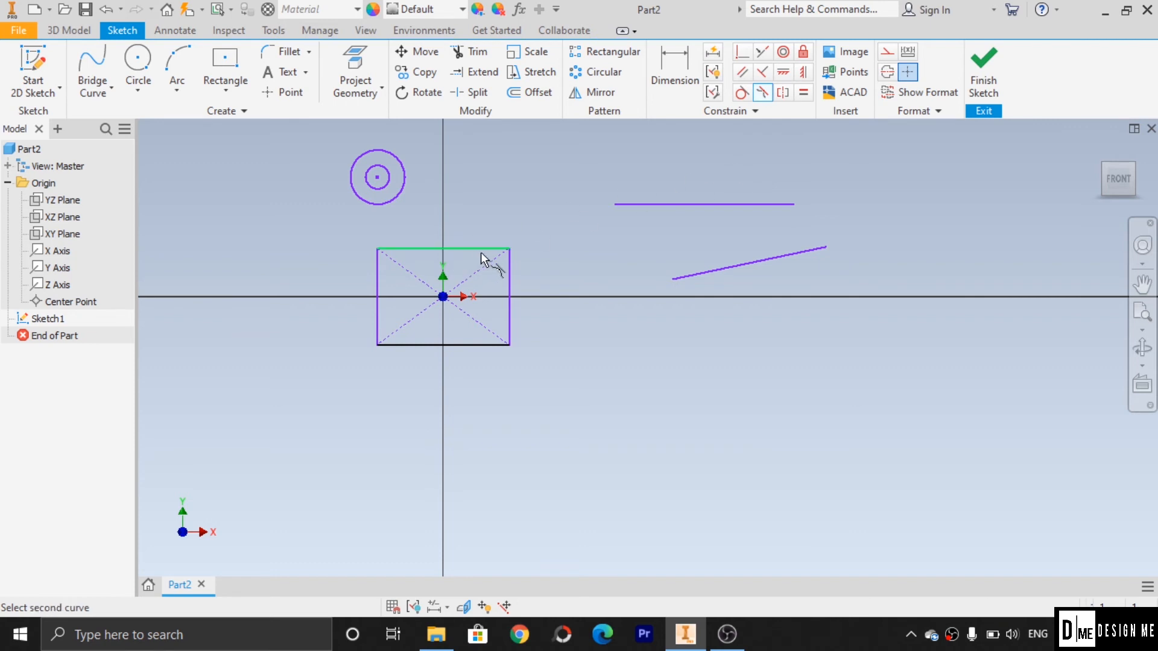
key("Escape")
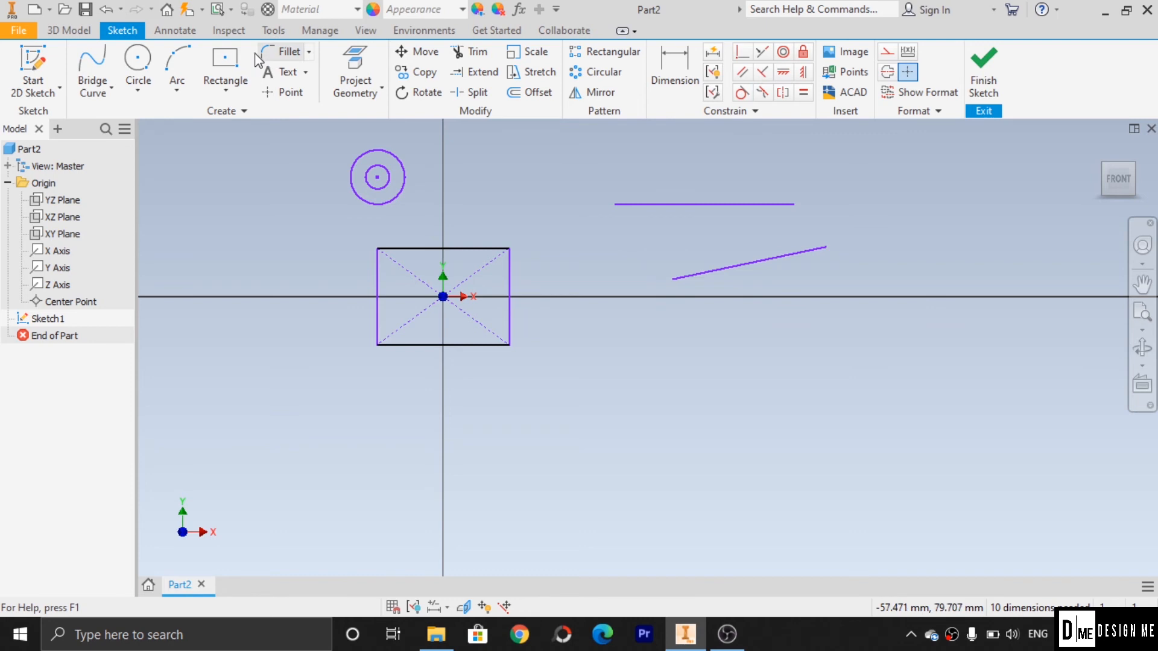
Draw a control vertex spline from the rectangle's upper-right corner to the lower end of the sloped line
left_click(104, 89)
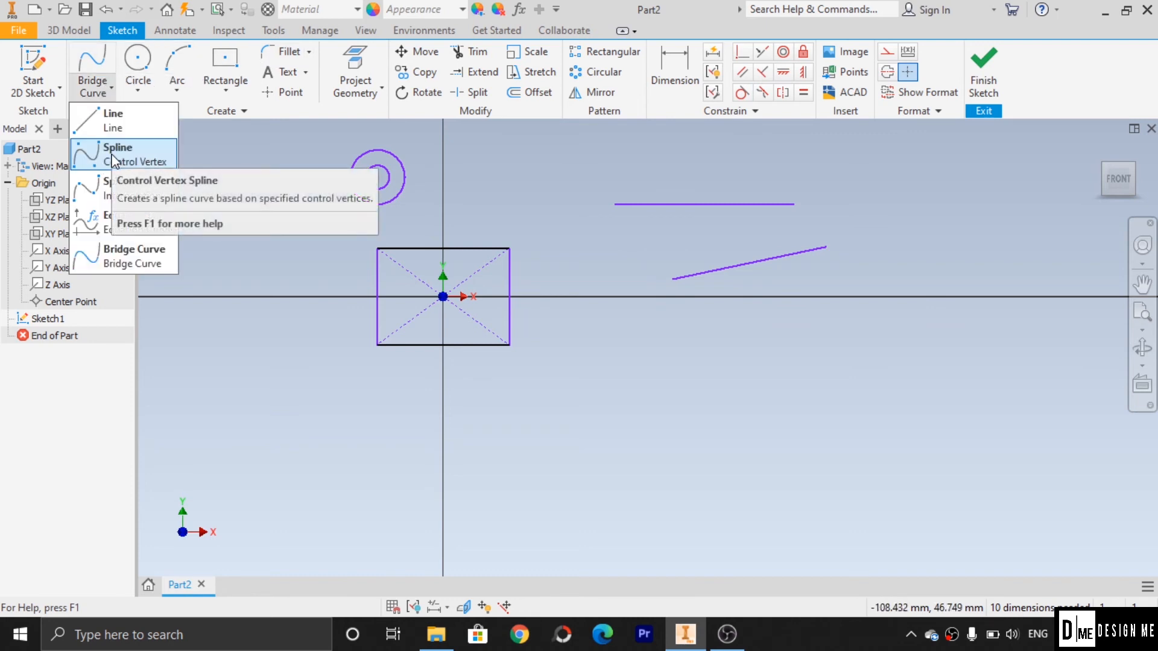
left_click(112, 161)
left_click(510, 248)
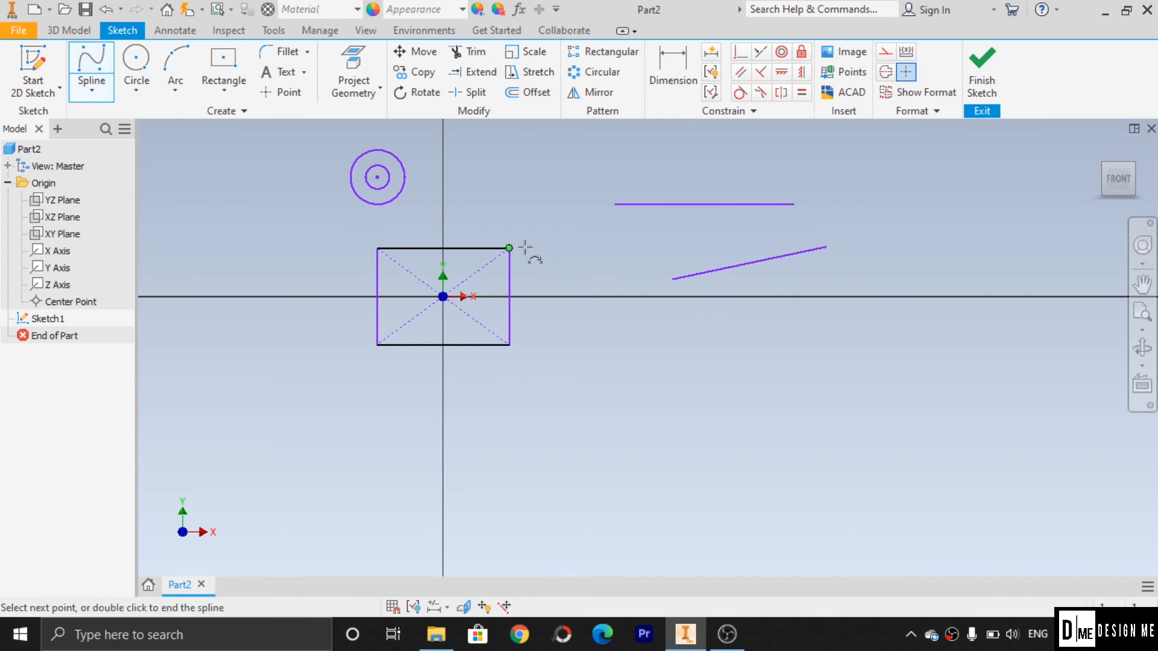
left_click(673, 279)
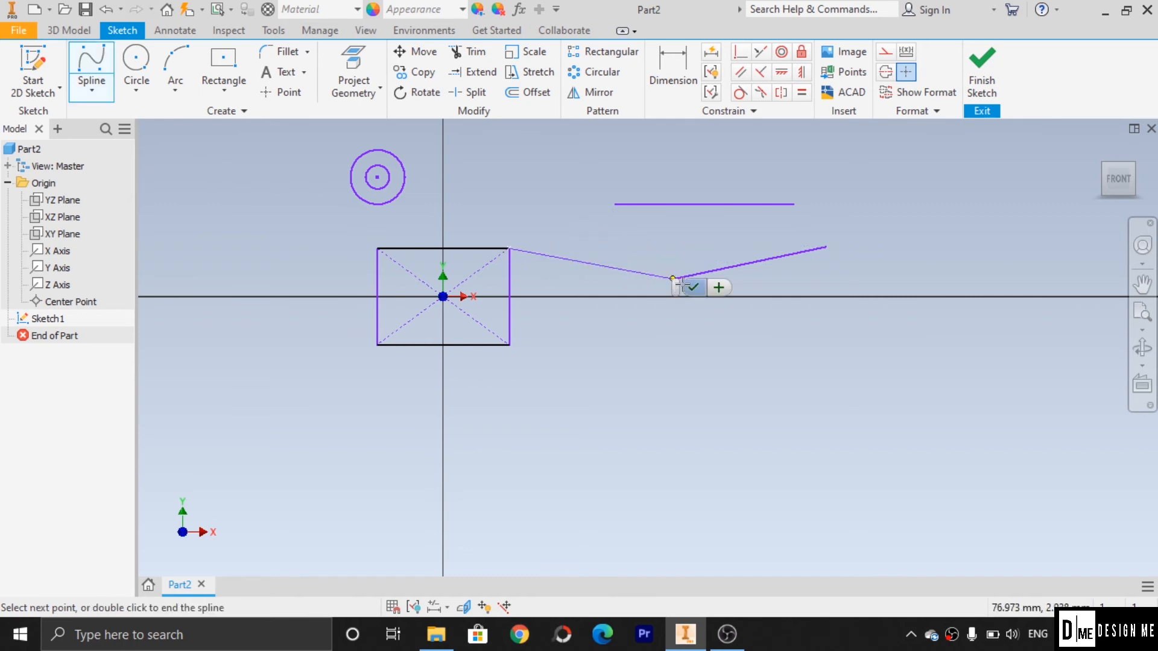
key("Escape")
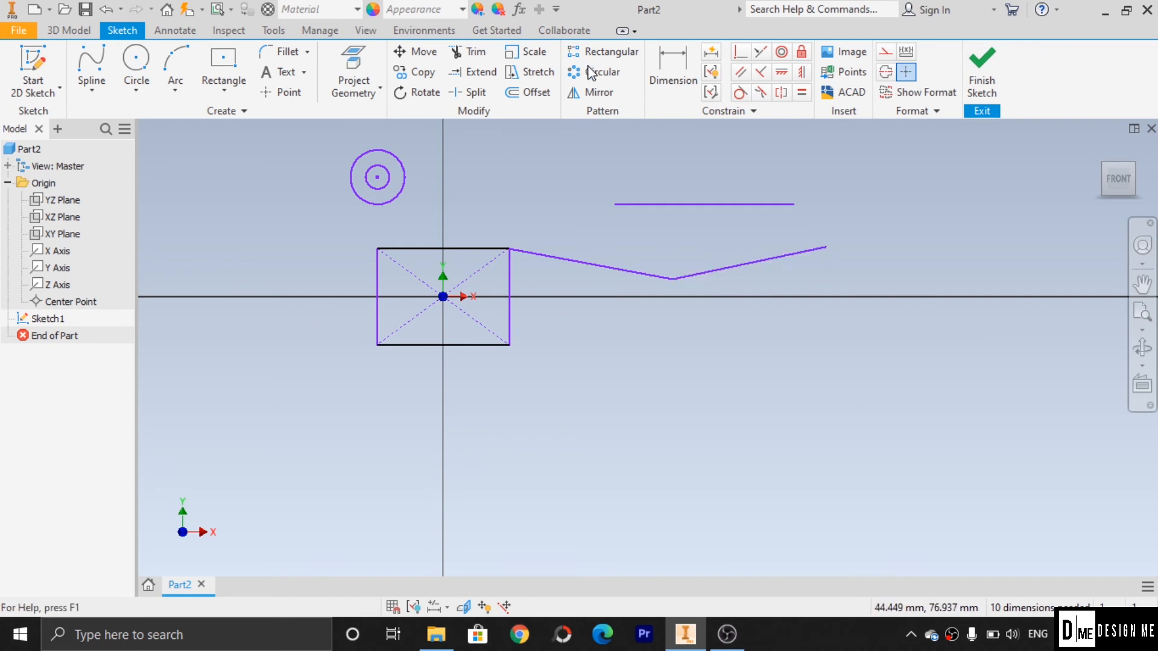
Apply a Smooth (G2) constraint between the rectangle's top edge and the spline
left_click(762, 94)
left_click(760, 93)
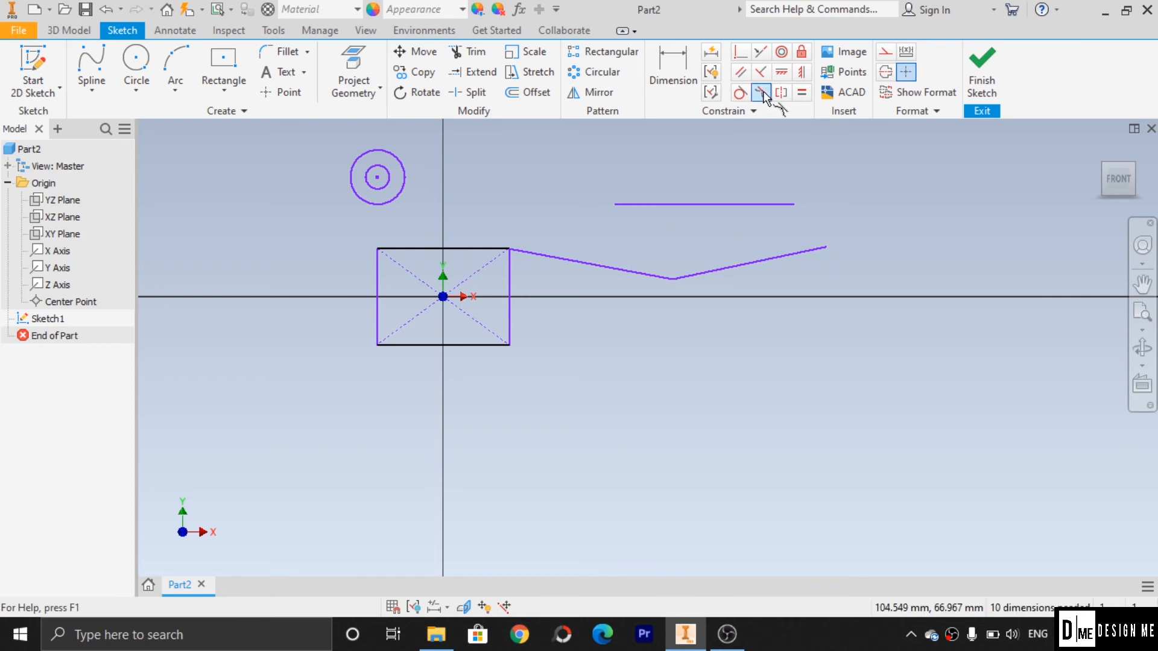
left_click(491, 246)
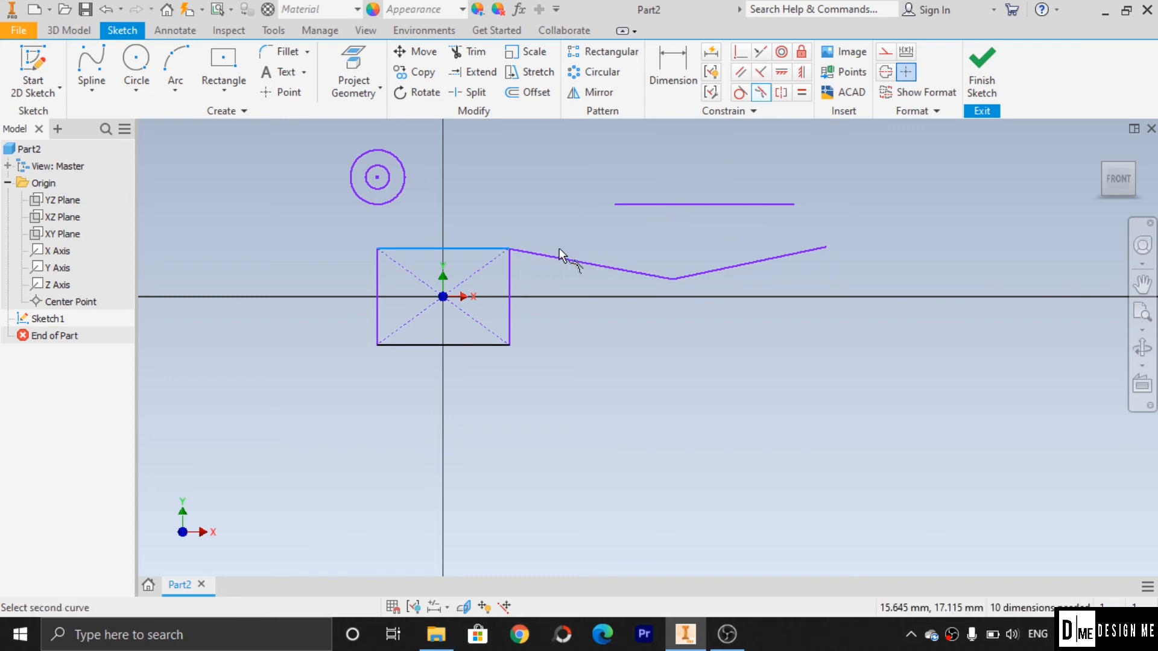
left_click(560, 258)
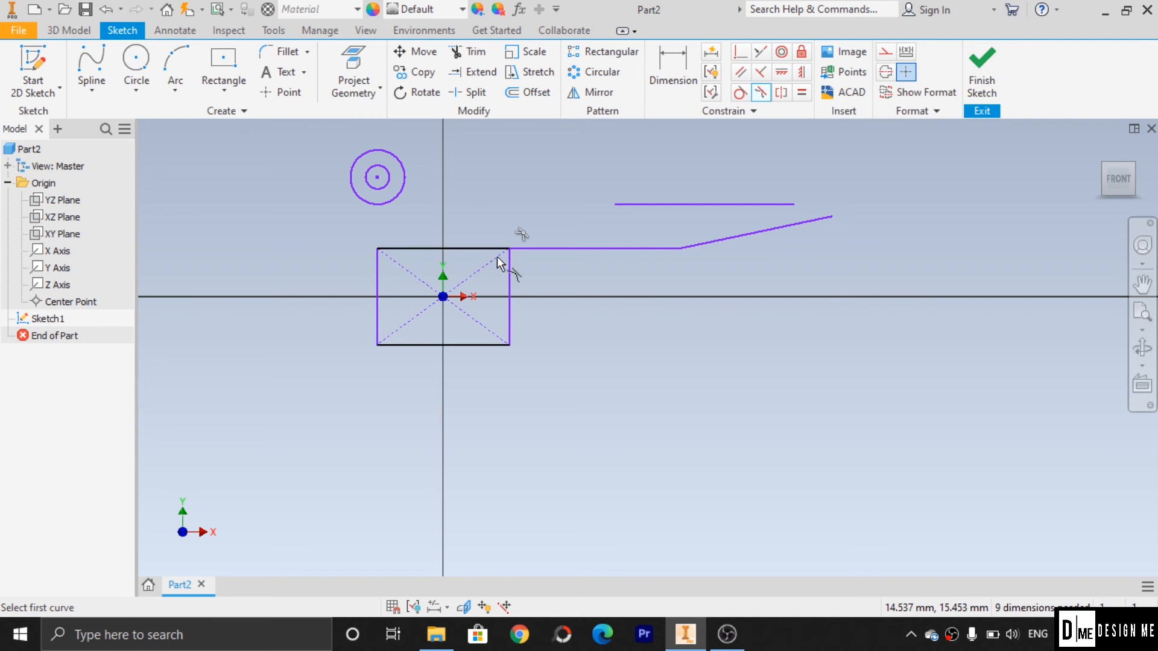
Apply a Smooth (G2) constraint between the spline and the sloped line
left_click(643, 250)
left_click(686, 247)
left_click(721, 237)
left_click(661, 250)
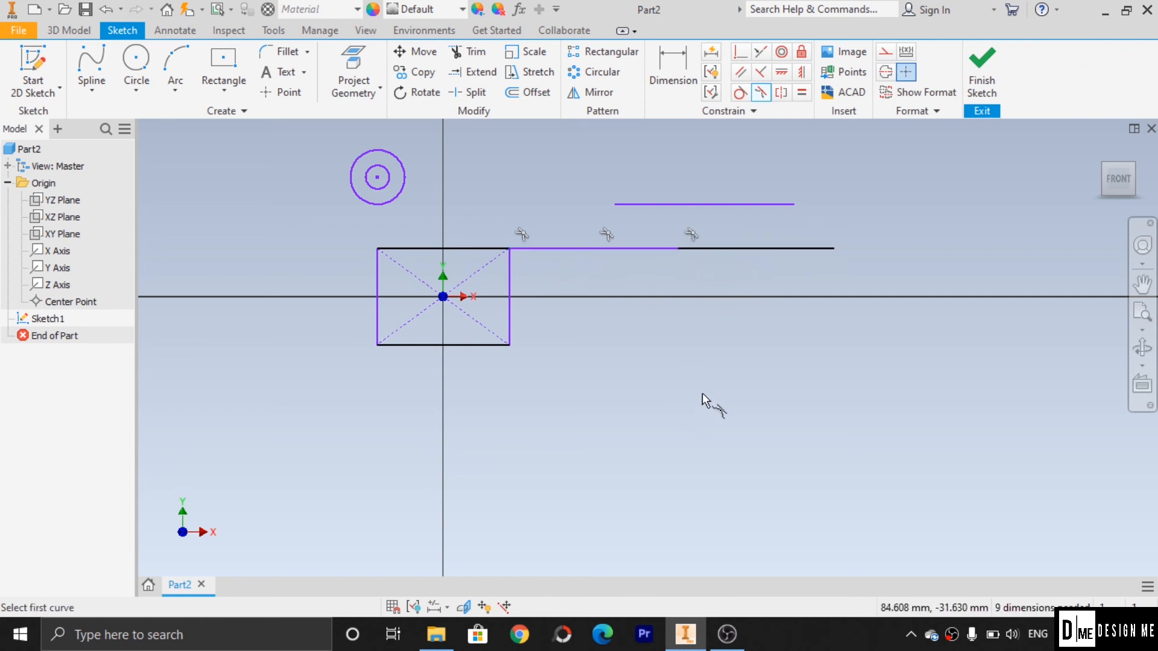
key("Escape")
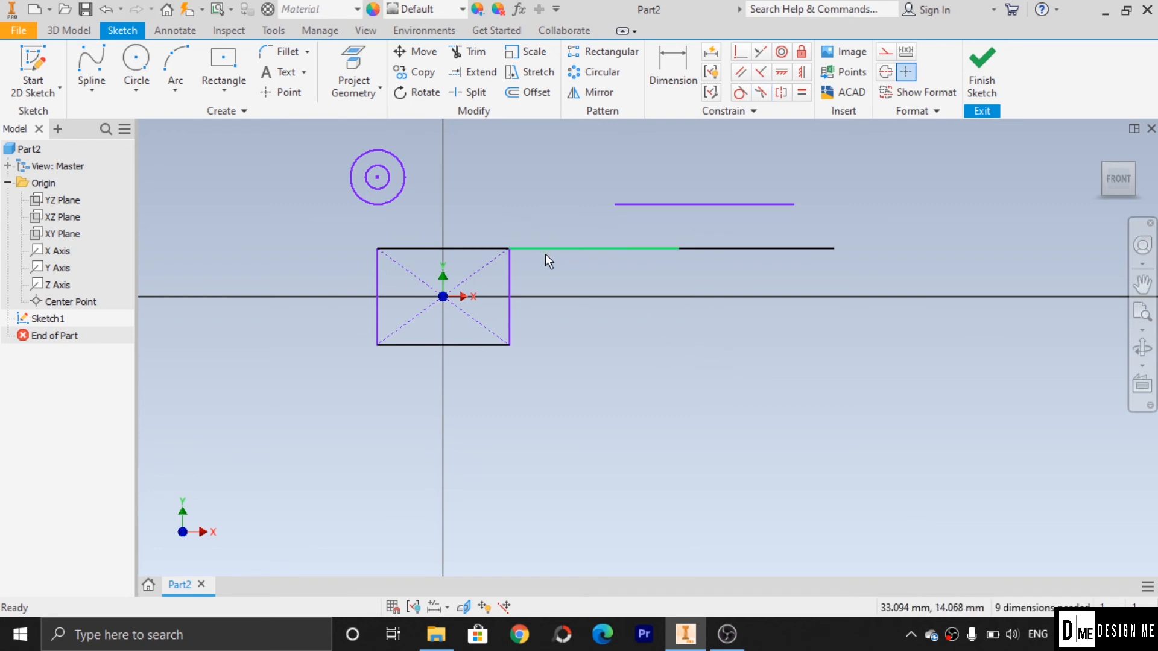
mouse_move(546, 261)
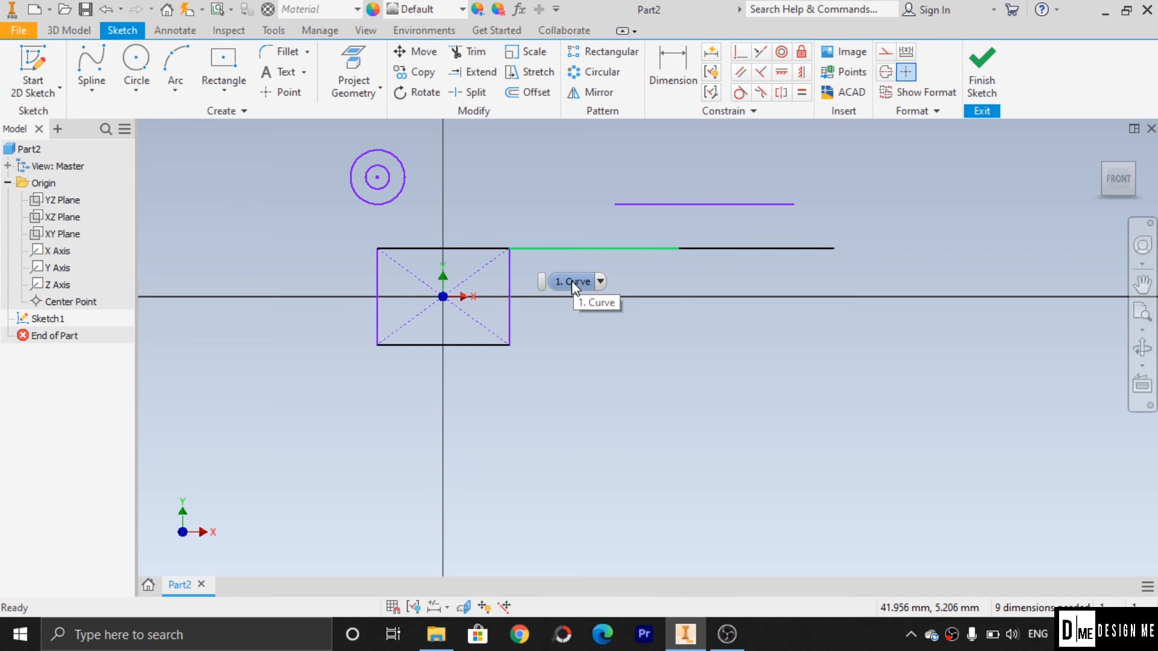
left_click(91, 86)
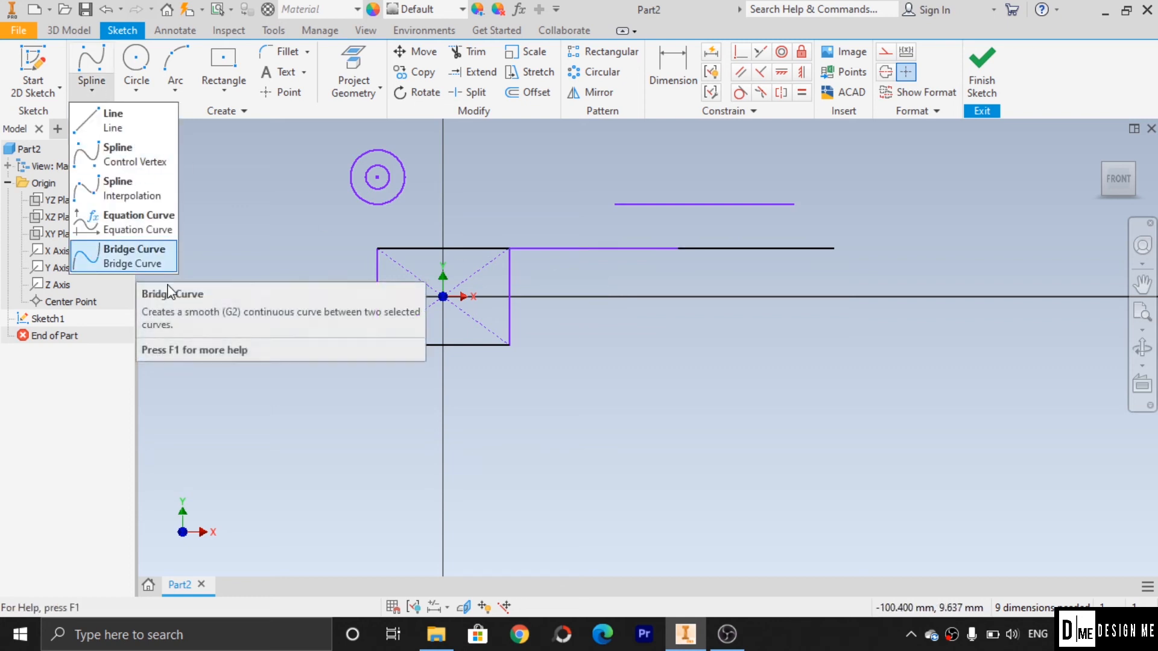
left_click(566, 367)
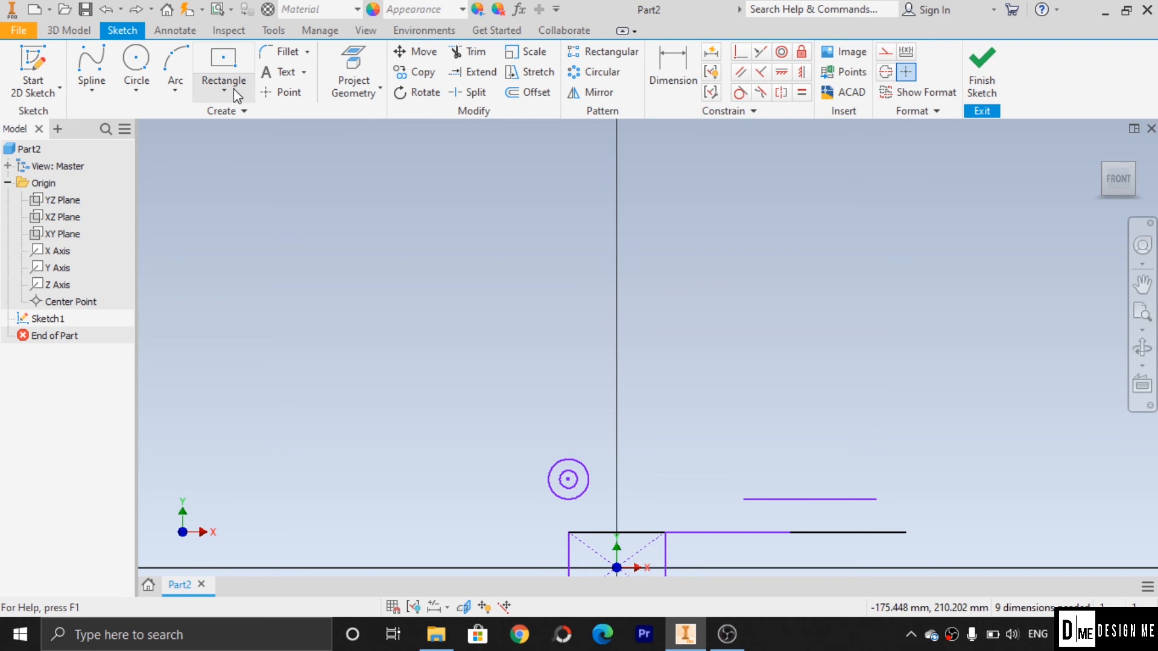
Draw a wide centre-point rectangle about 28 mm high above the concentric circles, and move it slightly down and left
left_click(241, 68)
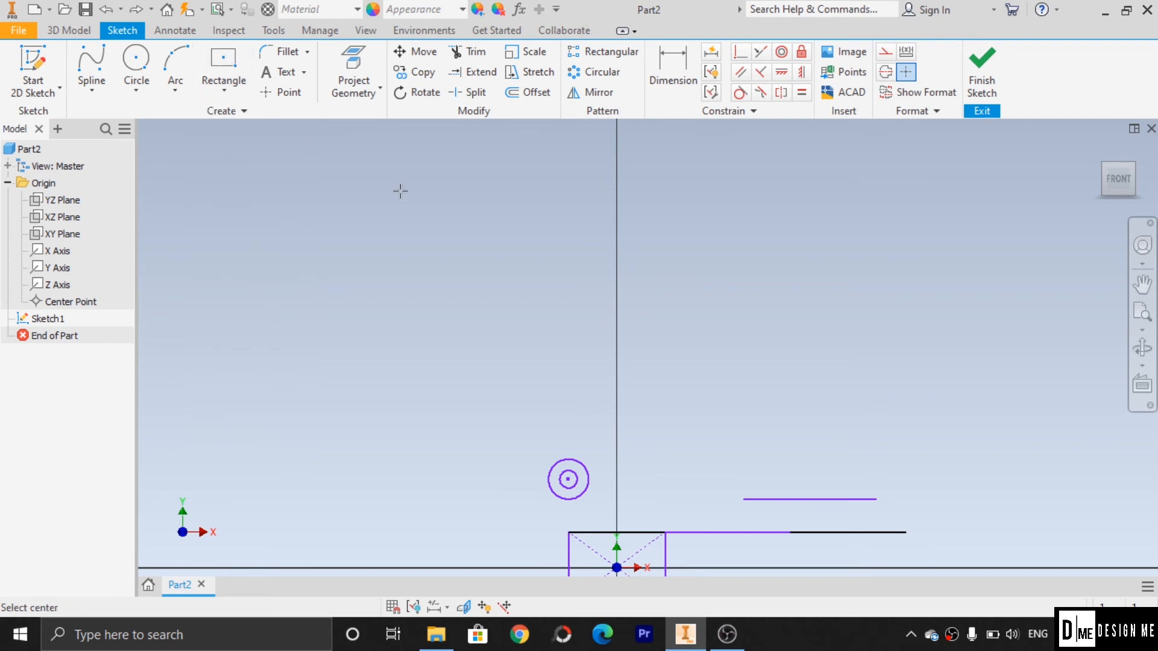
left_click(598, 254)
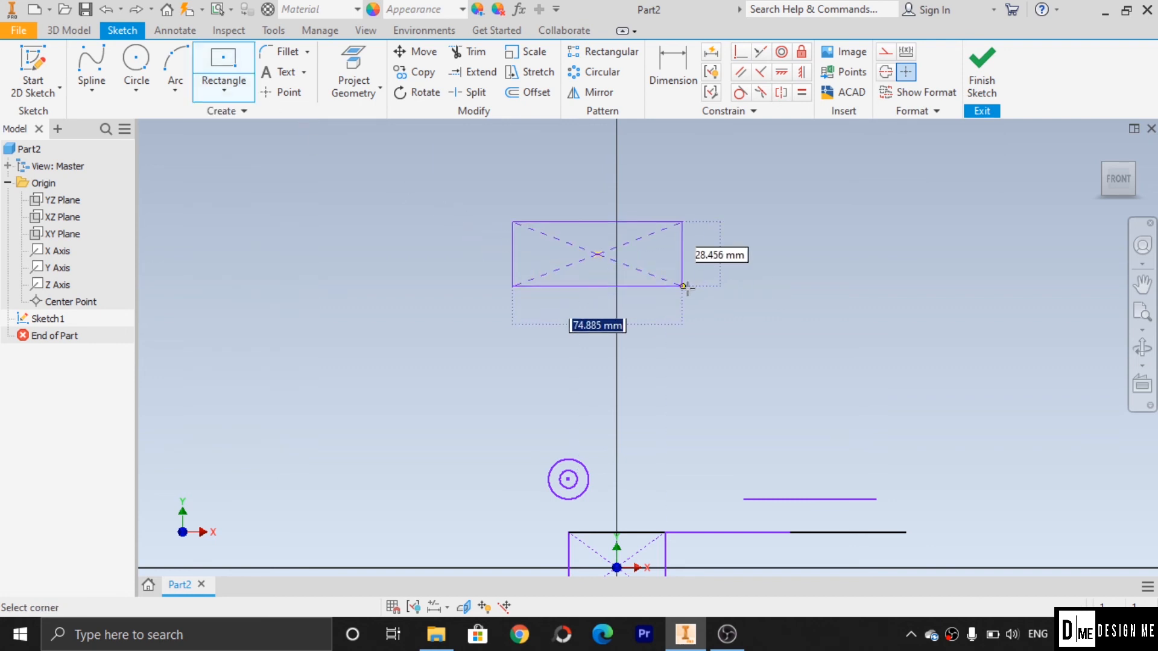
left_click(779, 287)
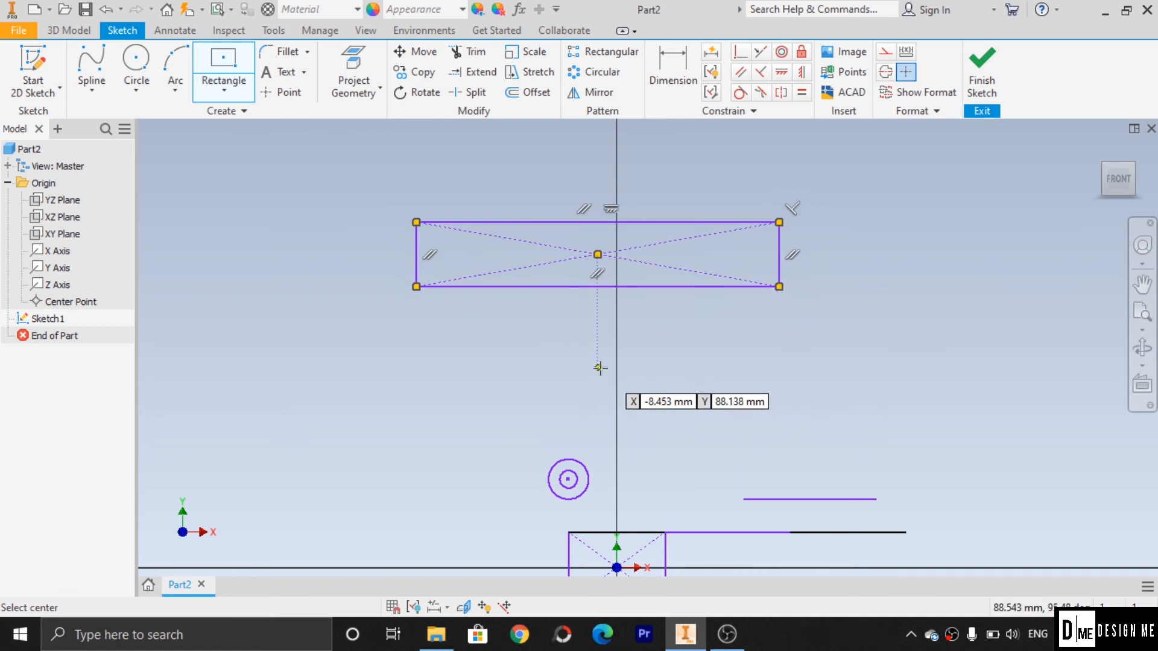
key("Escape")
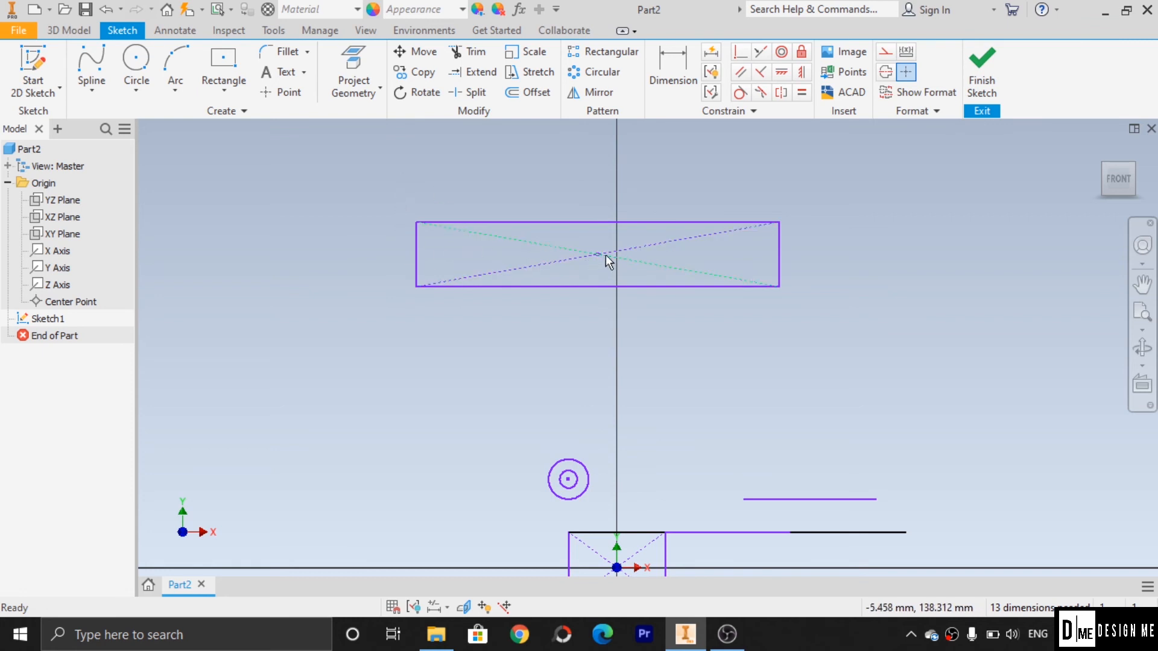
left_click_drag(594, 257, 590, 292)
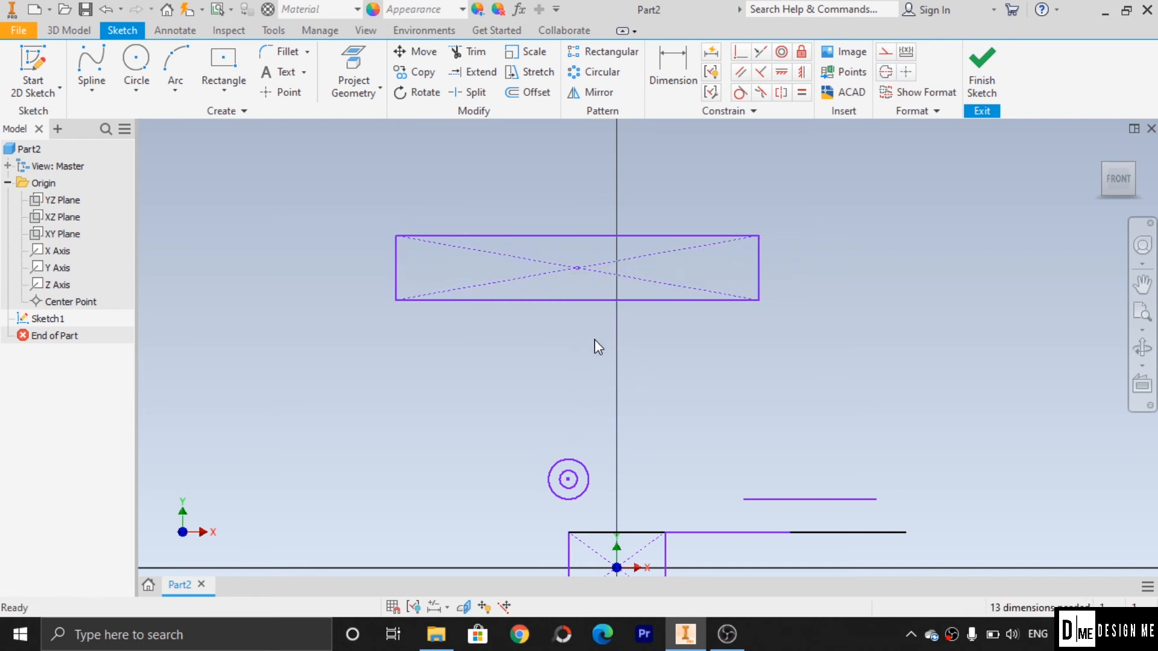
Apply a Symmetric constraint to the new rectangle's two short sides about the origin's Y Axis
left_click(781, 93)
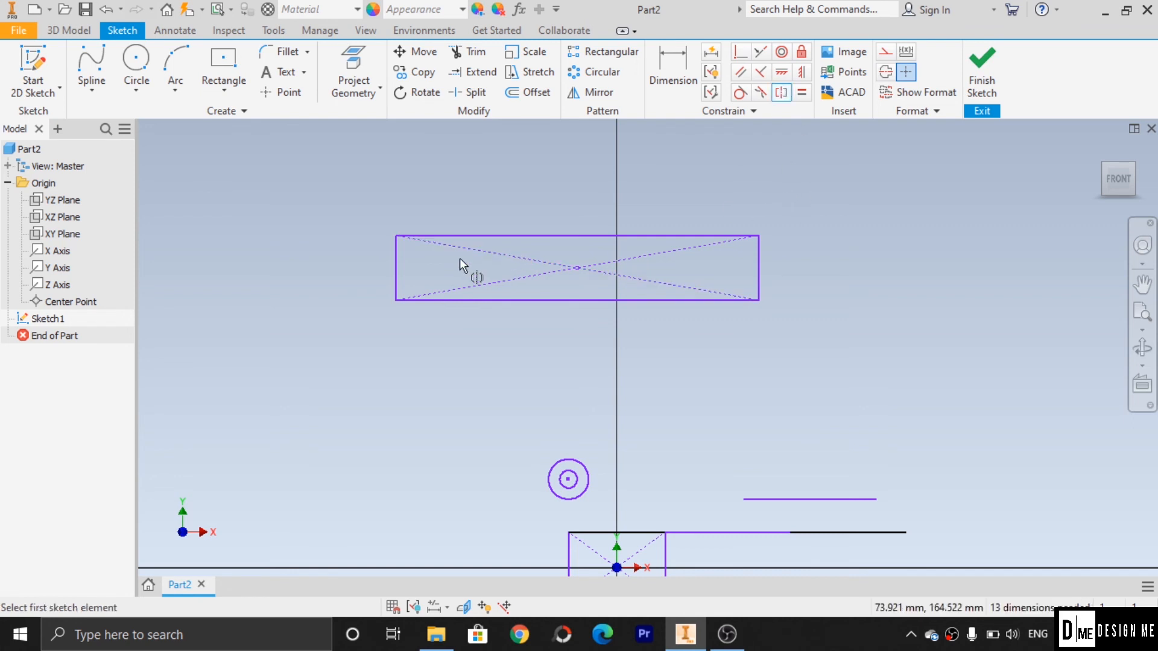
left_click(396, 259)
left_click(760, 269)
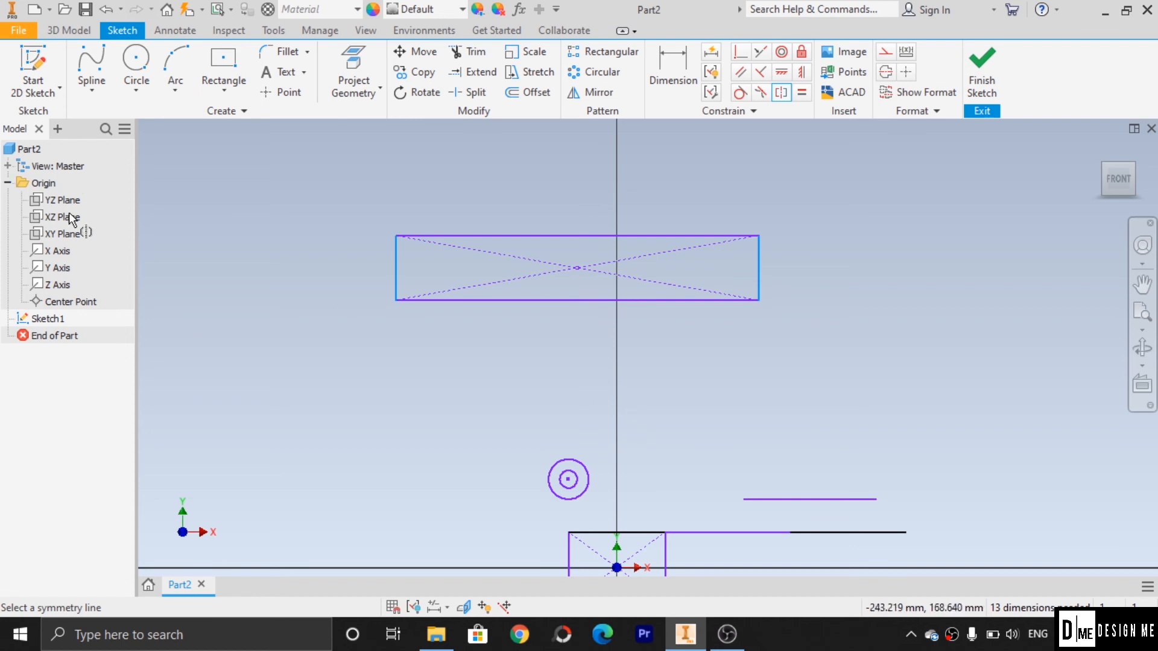
left_click(63, 272)
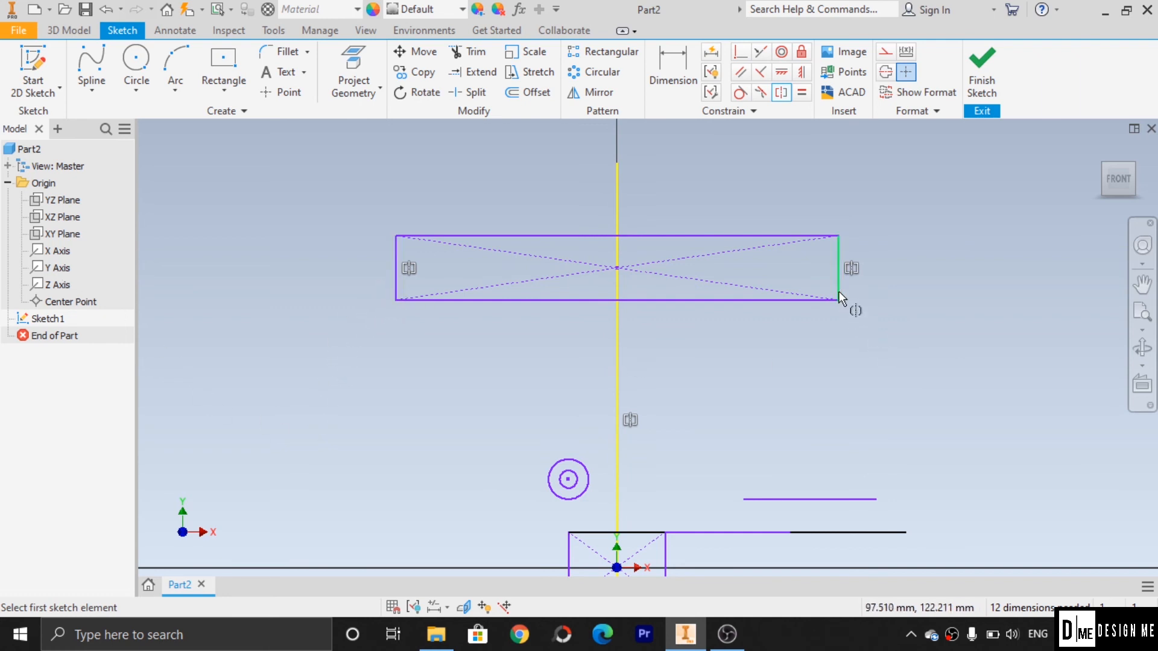
key("Escape")
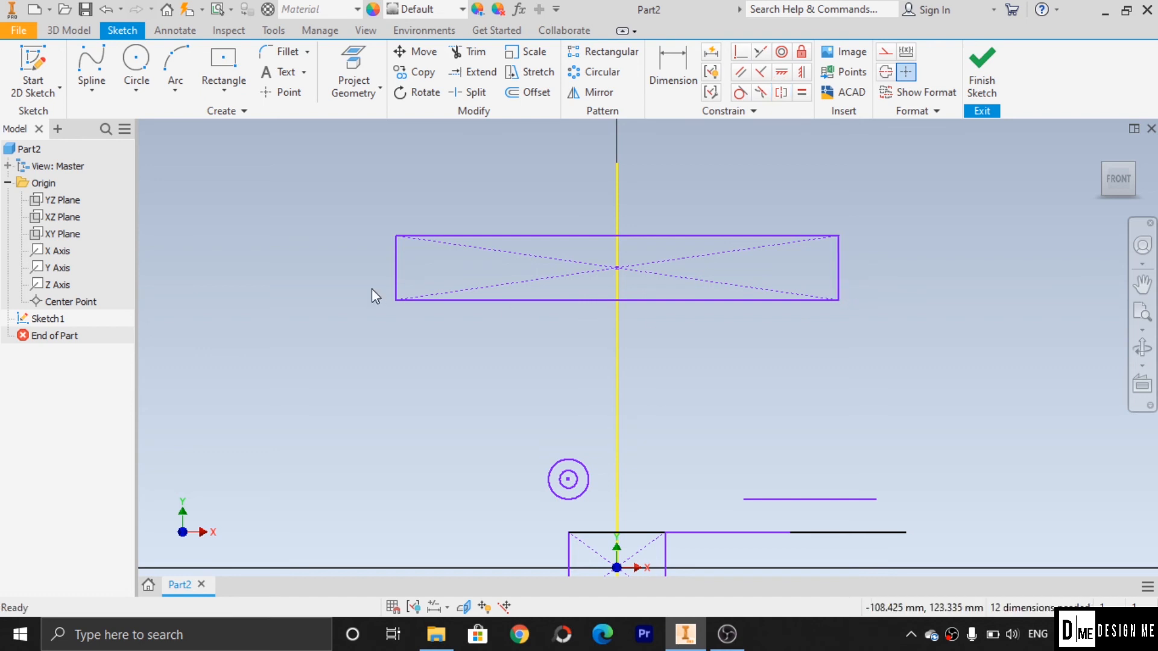
Draw two circles of different sizes below the wide rectangle, one on each side of the Y axis
left_click(149, 59)
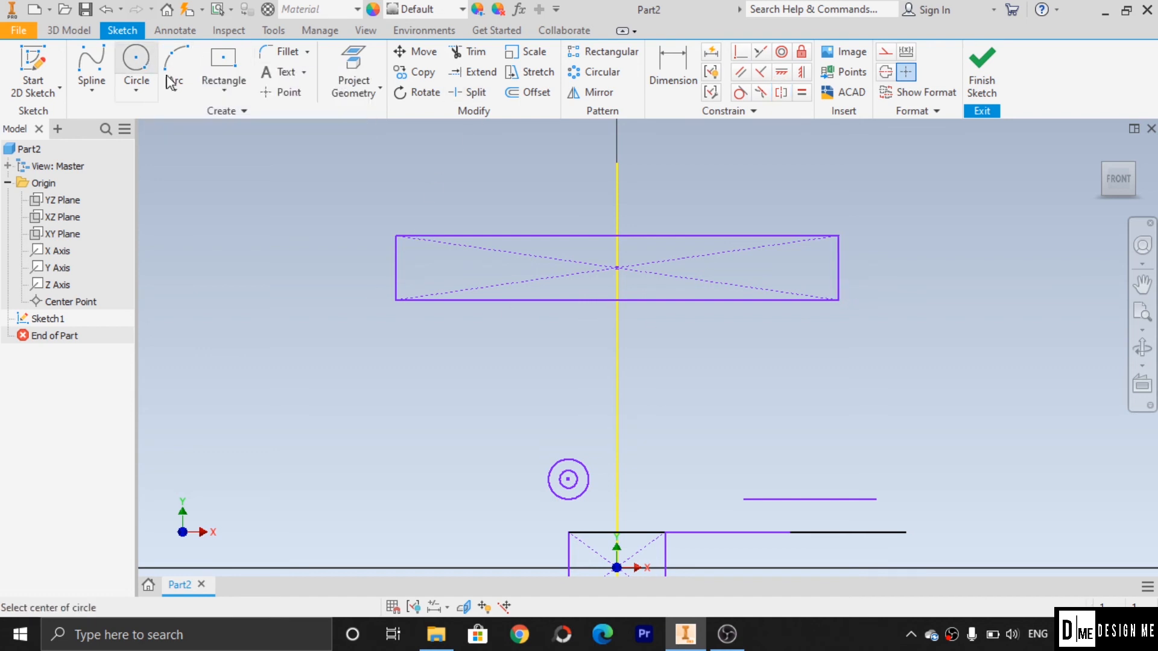
left_click(494, 362)
left_click(529, 397)
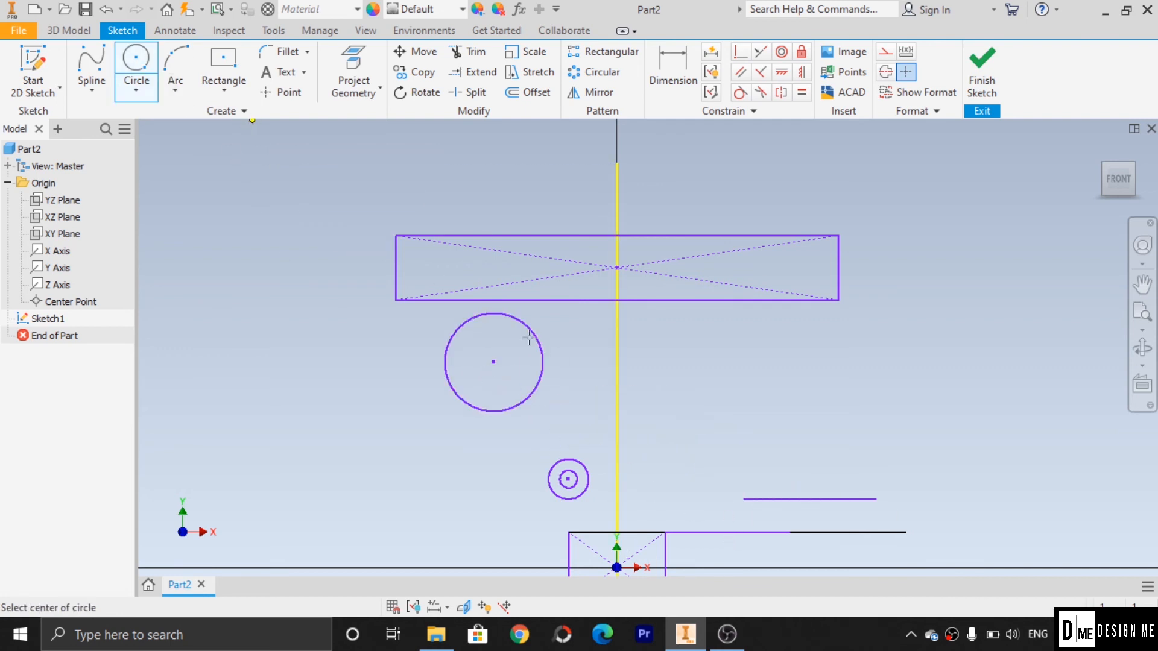
left_click(720, 362)
left_click(758, 406)
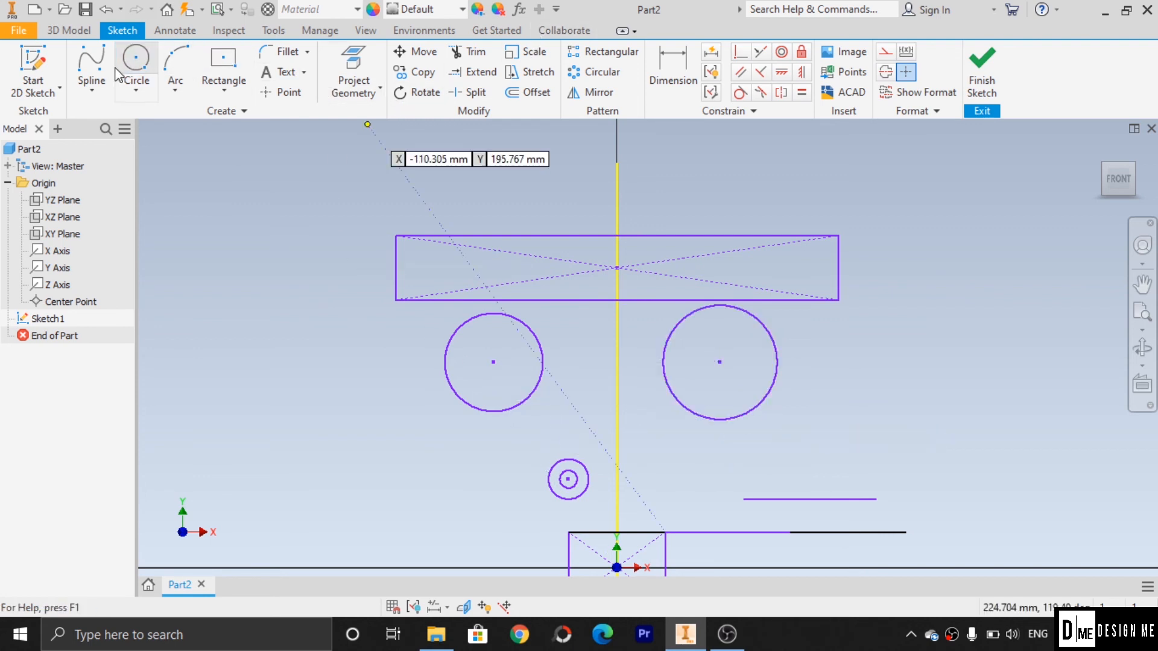
key("Escape")
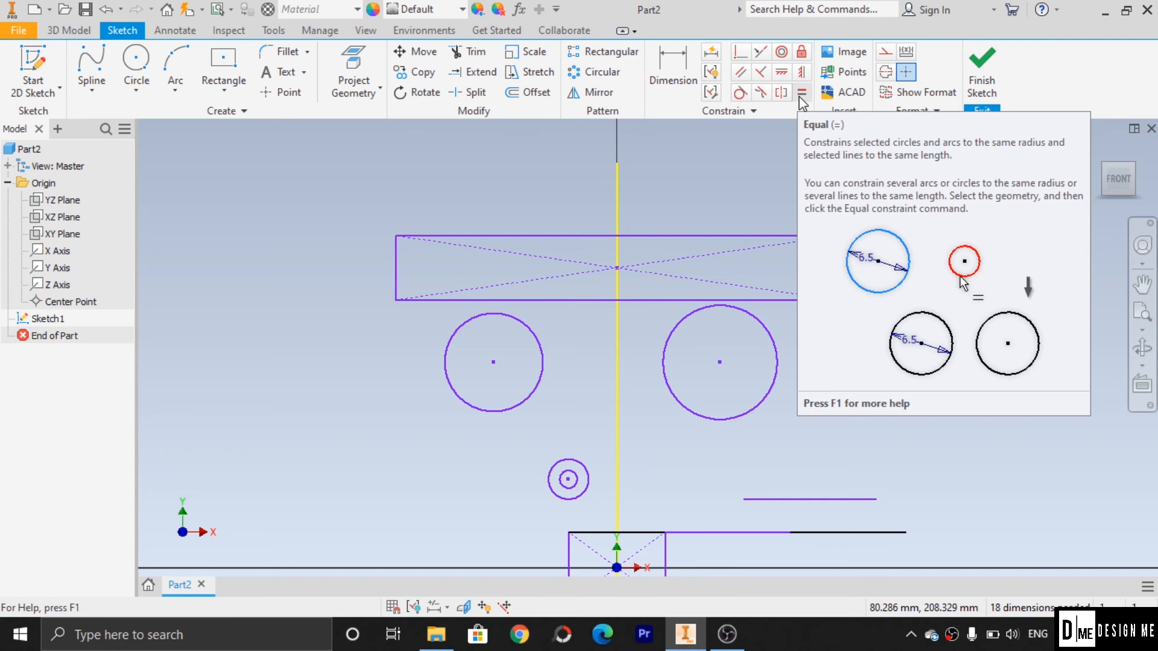
Apply an Equal constraint between the two circles below the wide rectangle
left_click(801, 97)
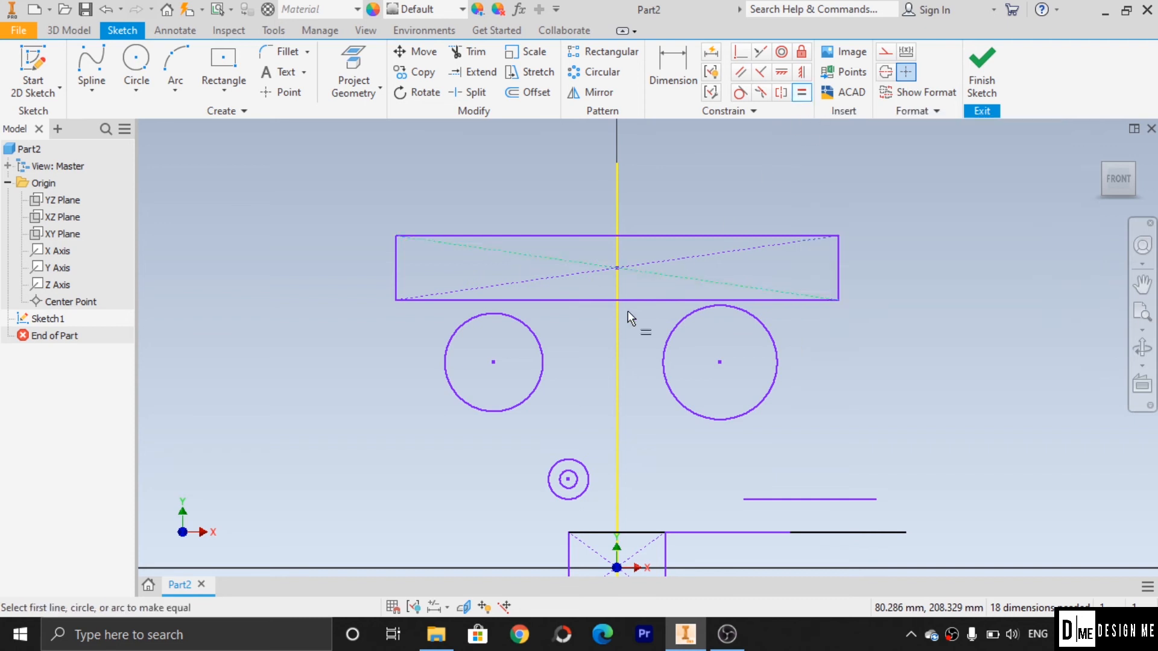
left_click(541, 392)
left_click(711, 415)
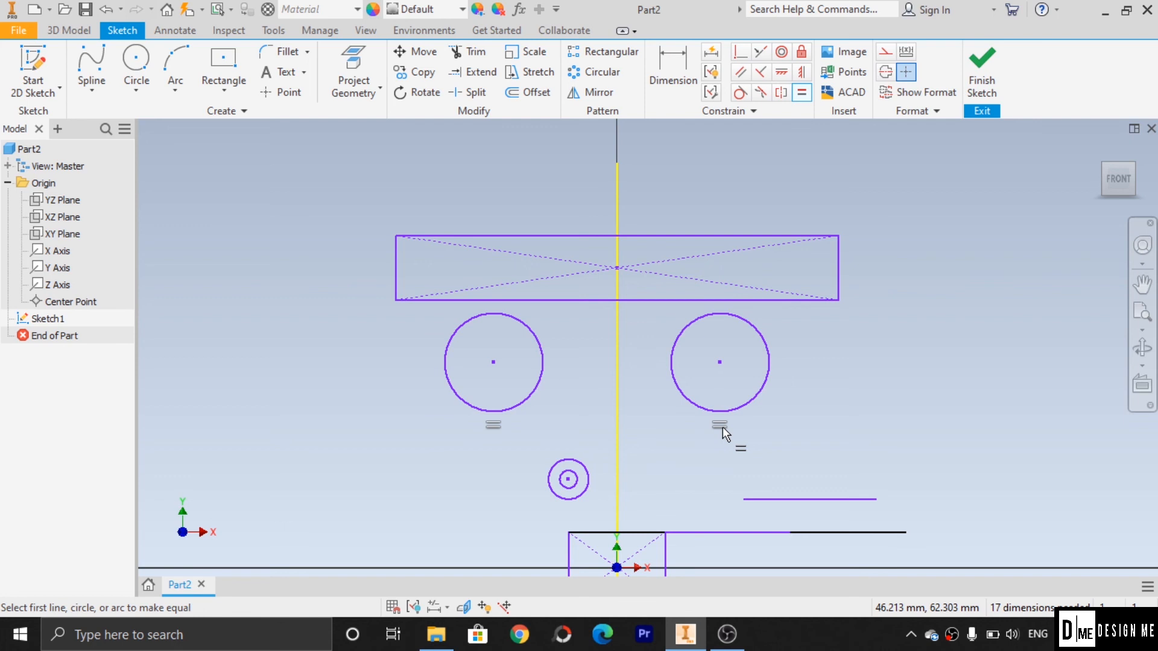
left_click(803, 94)
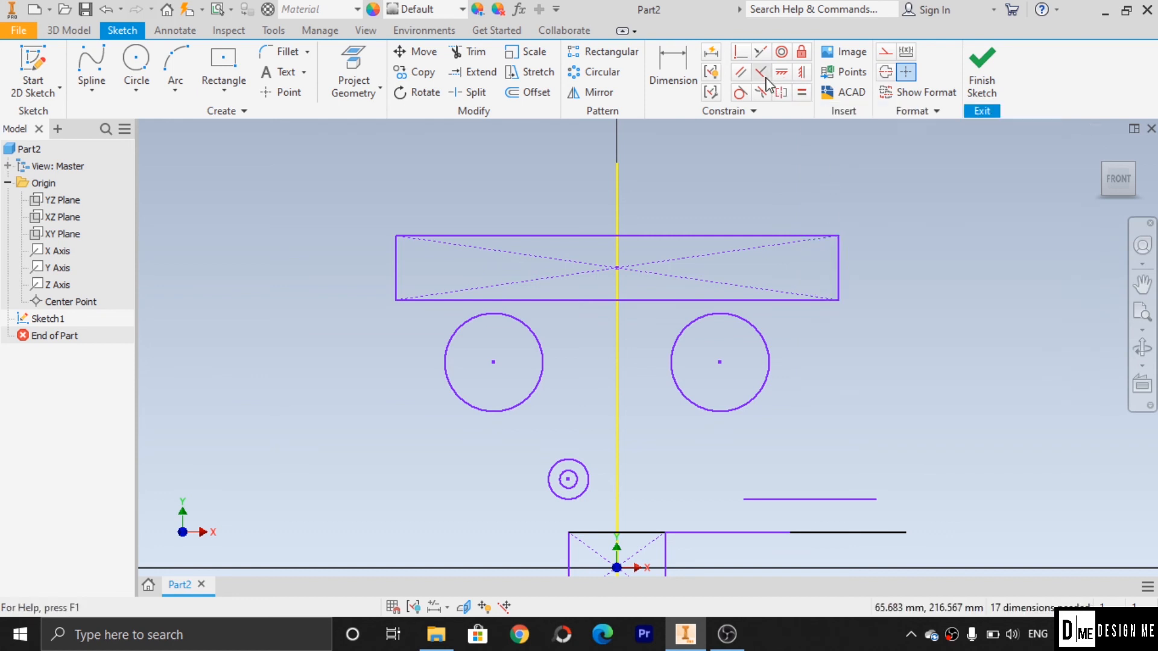
Apply a Symmetric constraint to the centre points of the two equal circles about the projected Y axis line
left_click(781, 96)
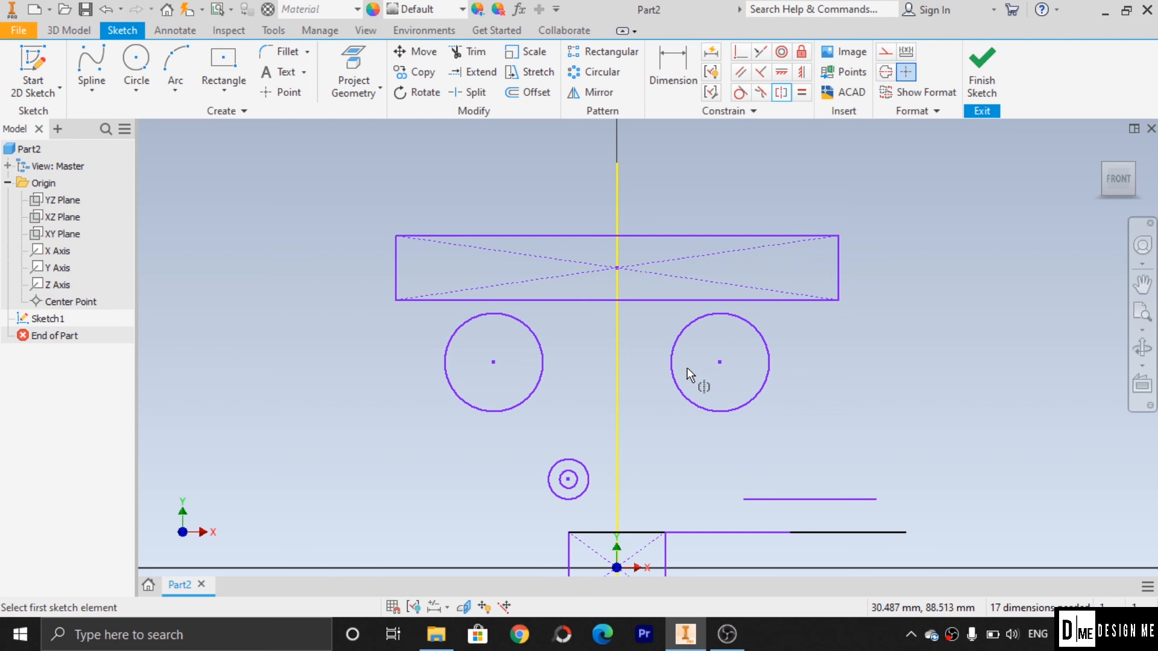
left_click(490, 364)
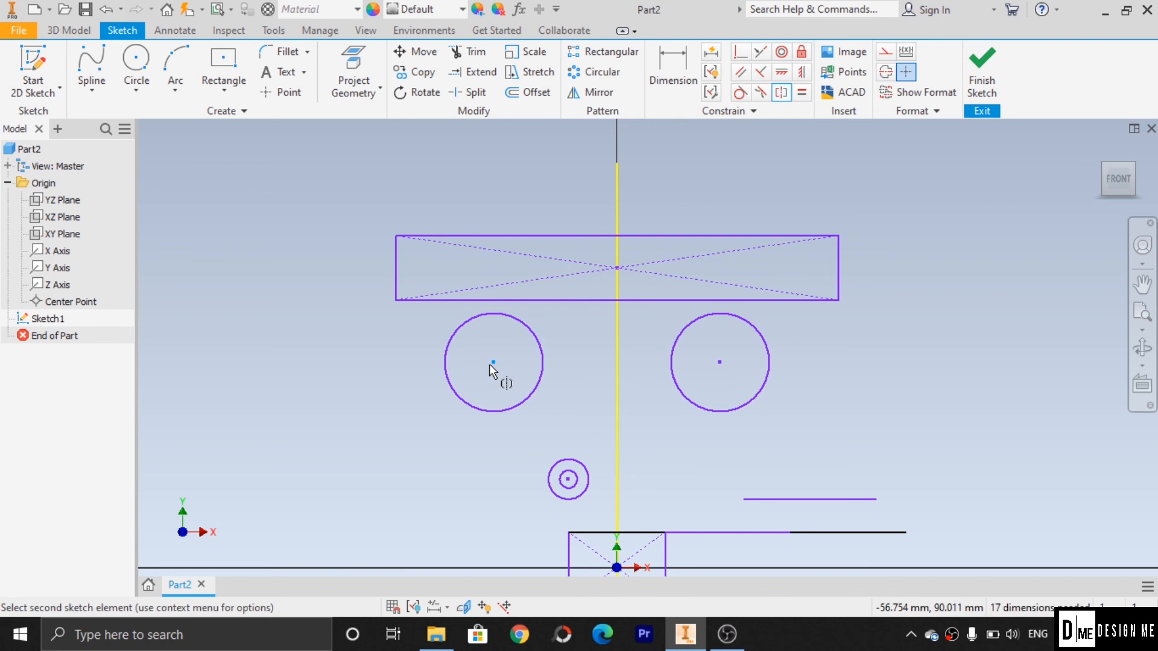
left_click(721, 362)
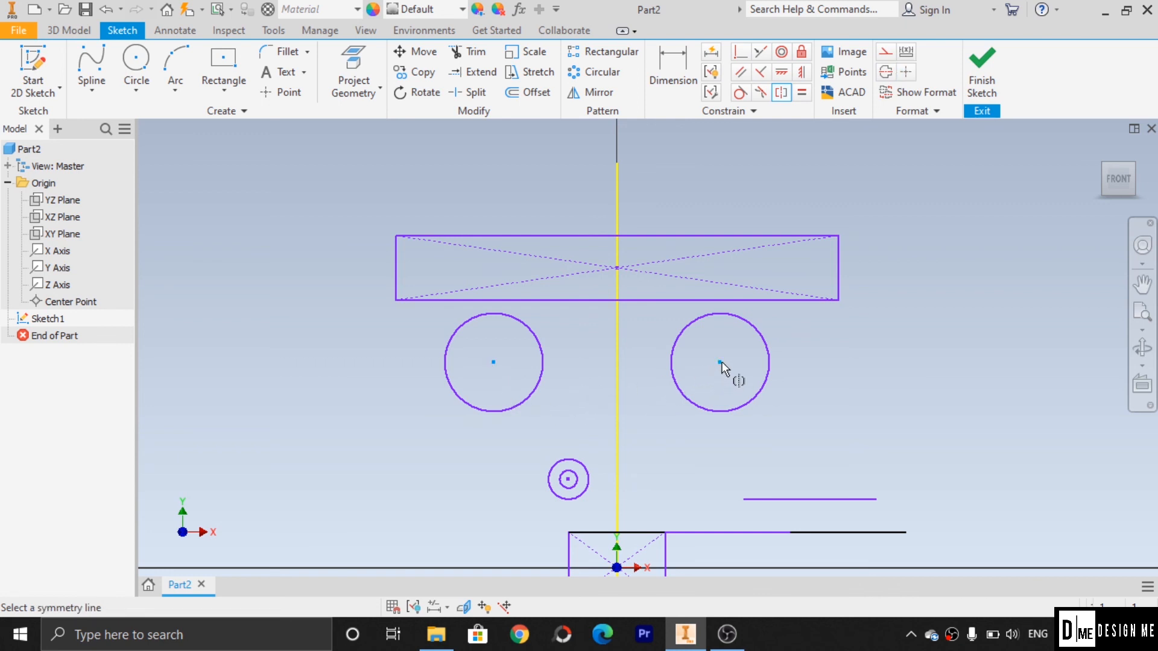
left_click(615, 480)
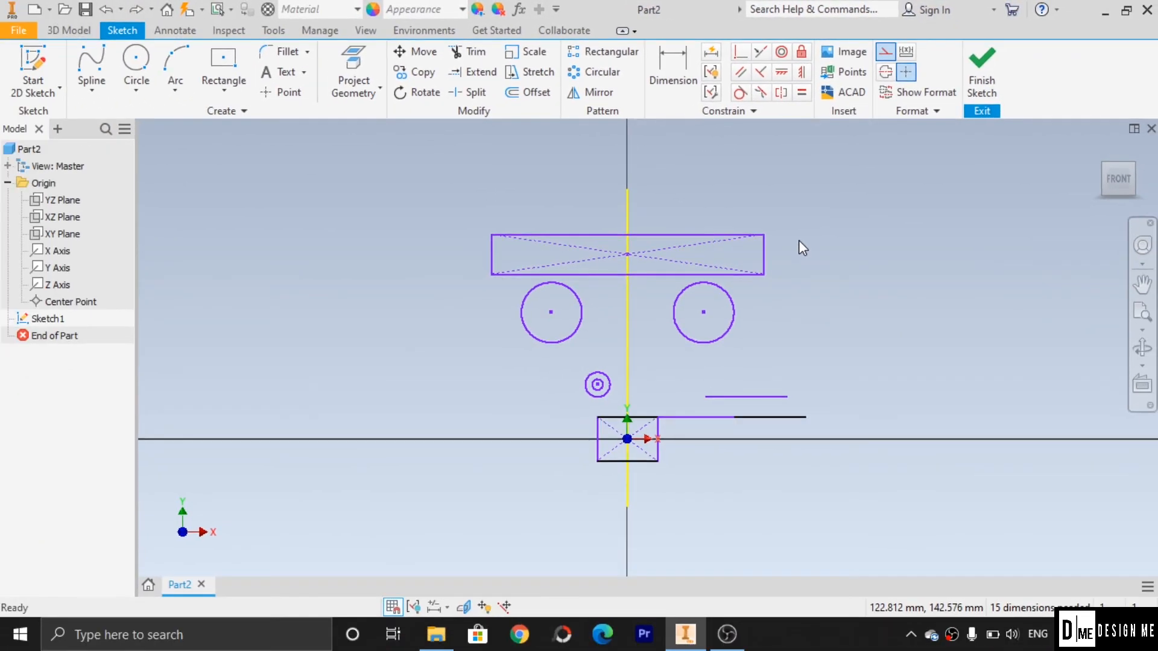
Convert the wide rectangle's bottom edge to a construction line
scroll(798, 240, "up", 2)
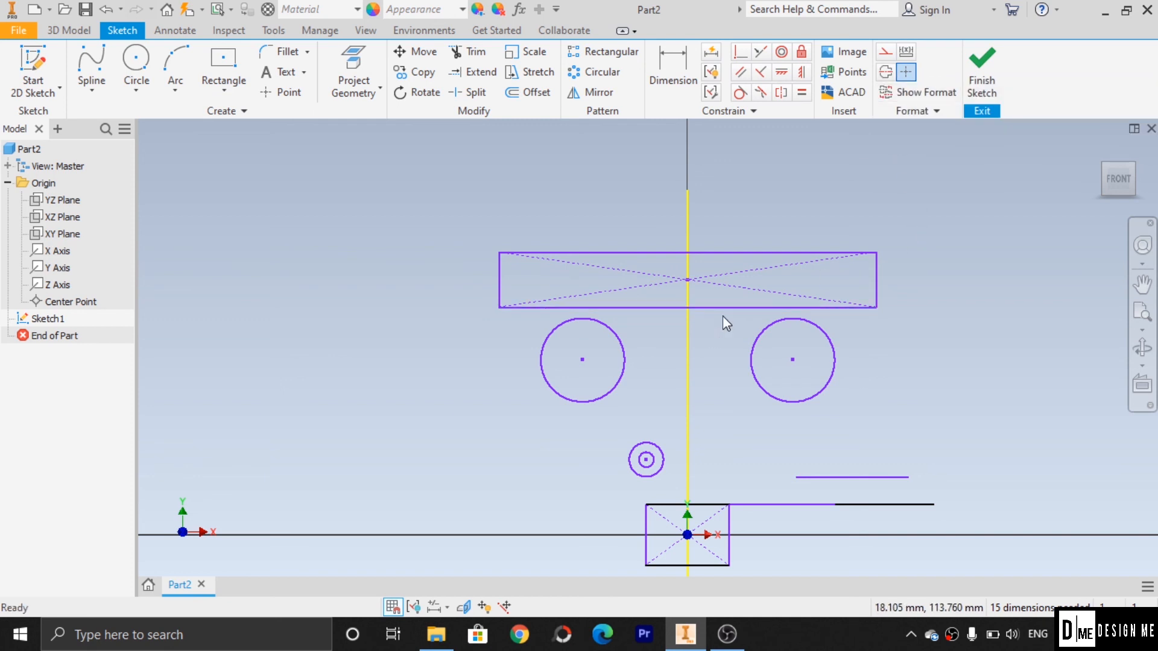
left_click(885, 53)
left_click(695, 351)
scroll(694, 352, "up", 5)
scroll(694, 352, "down", 6)
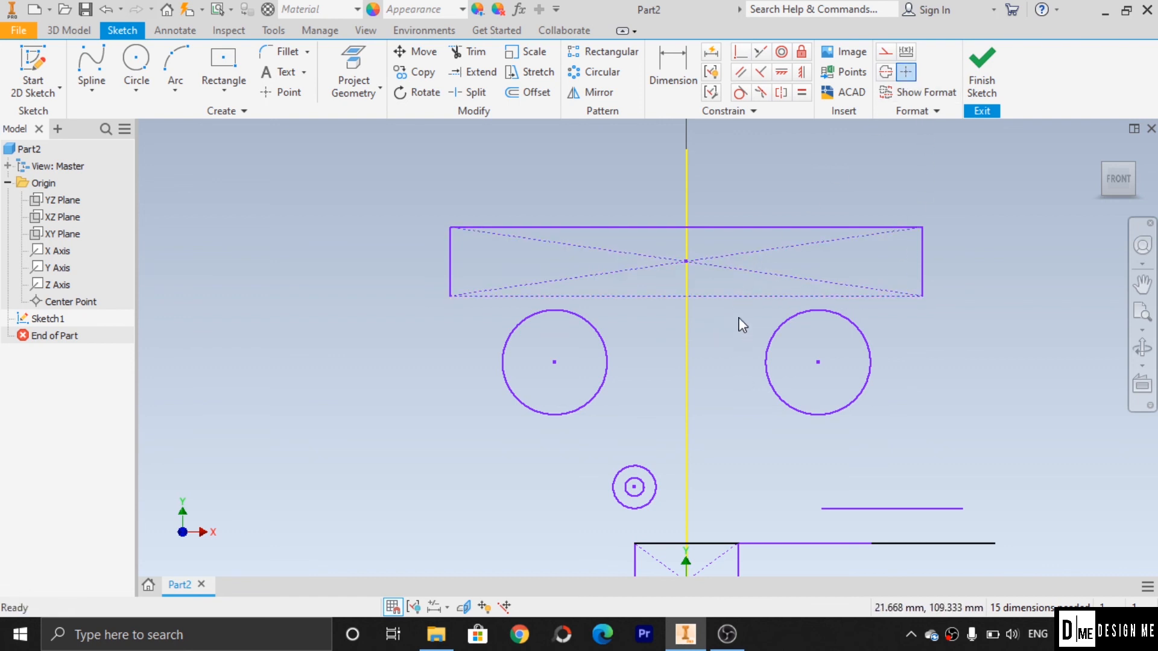
left_click(746, 298)
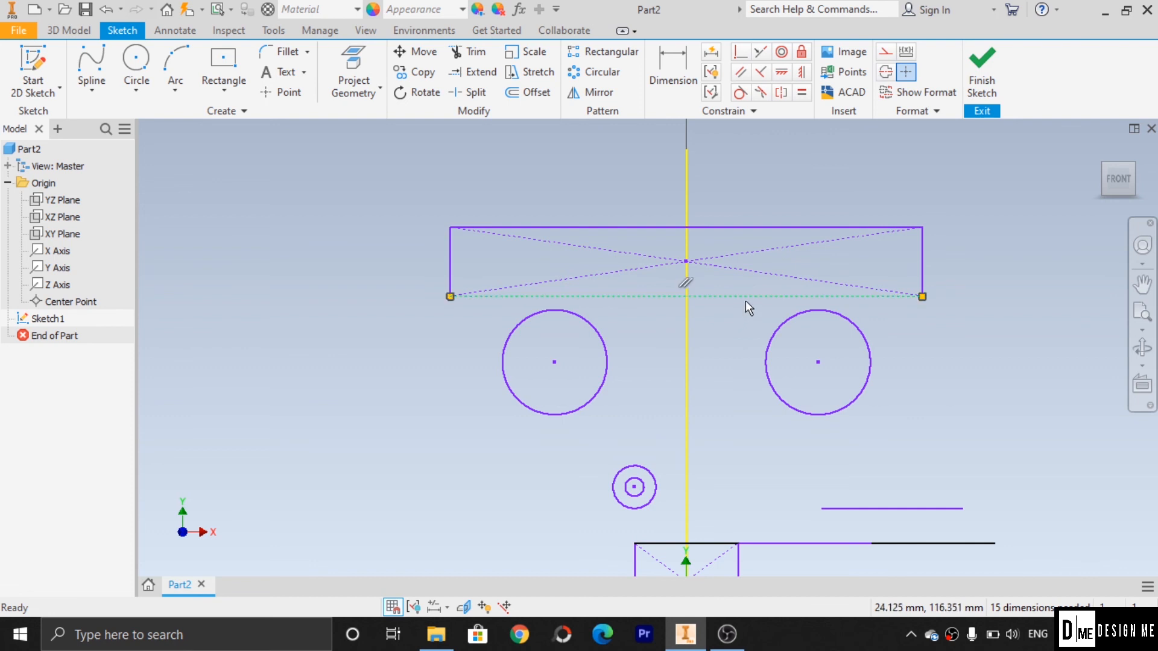
Return the wide rectangle's bottom edge to normal geometry and convert the projected Y axis line to a construction line
left_click(887, 53)
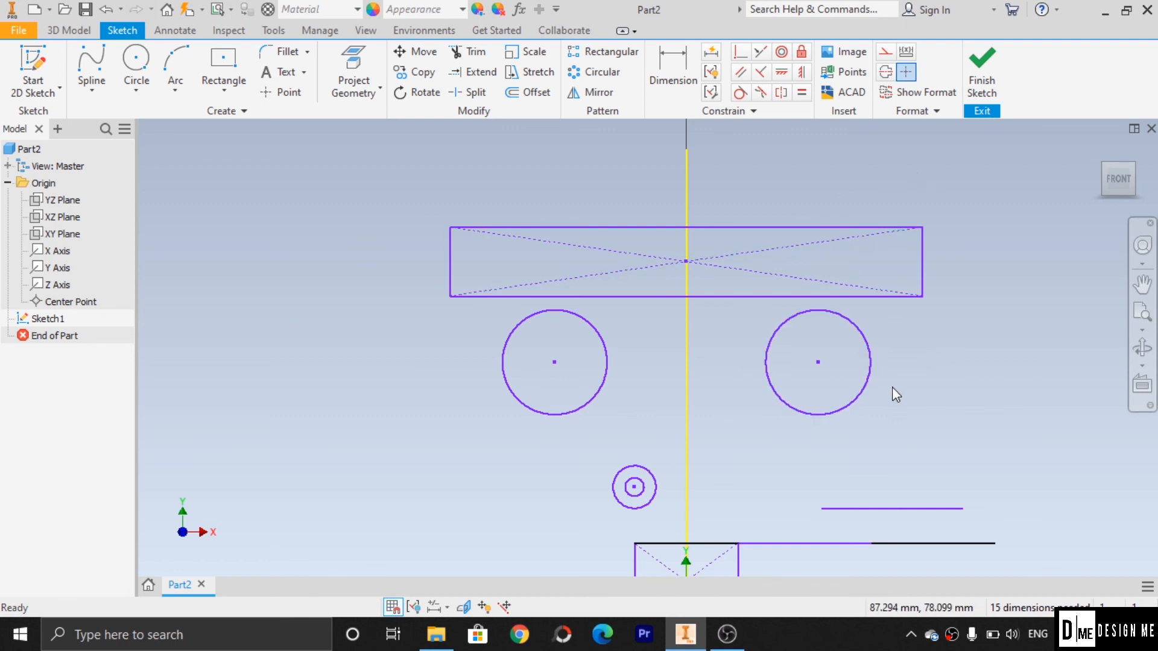
left_click(685, 406)
left_click(886, 53)
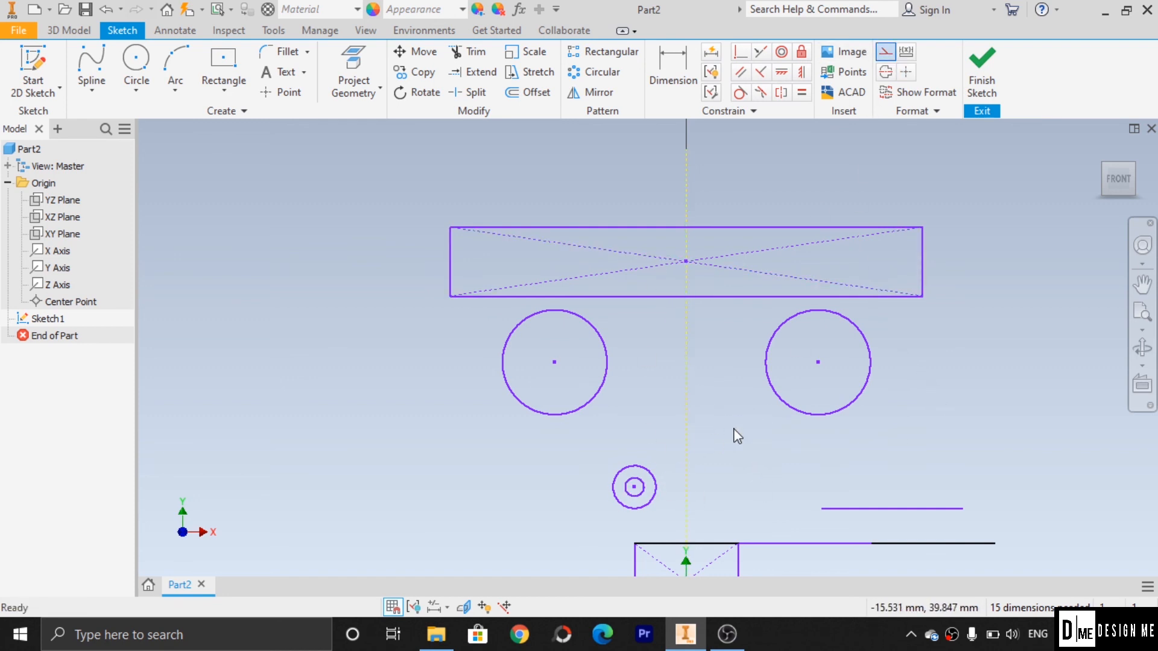
left_click(698, 452)
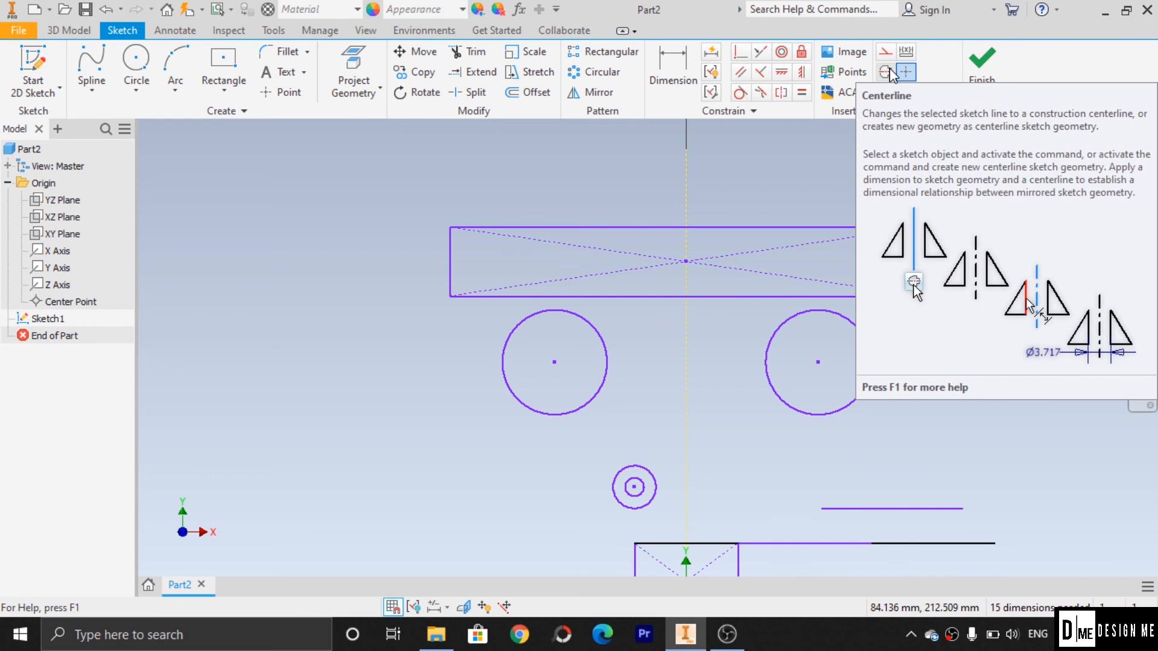
Convert the free horizontal line beside the concentric circles to a centerline and move it up and closer to the Y axis
left_click(891, 72)
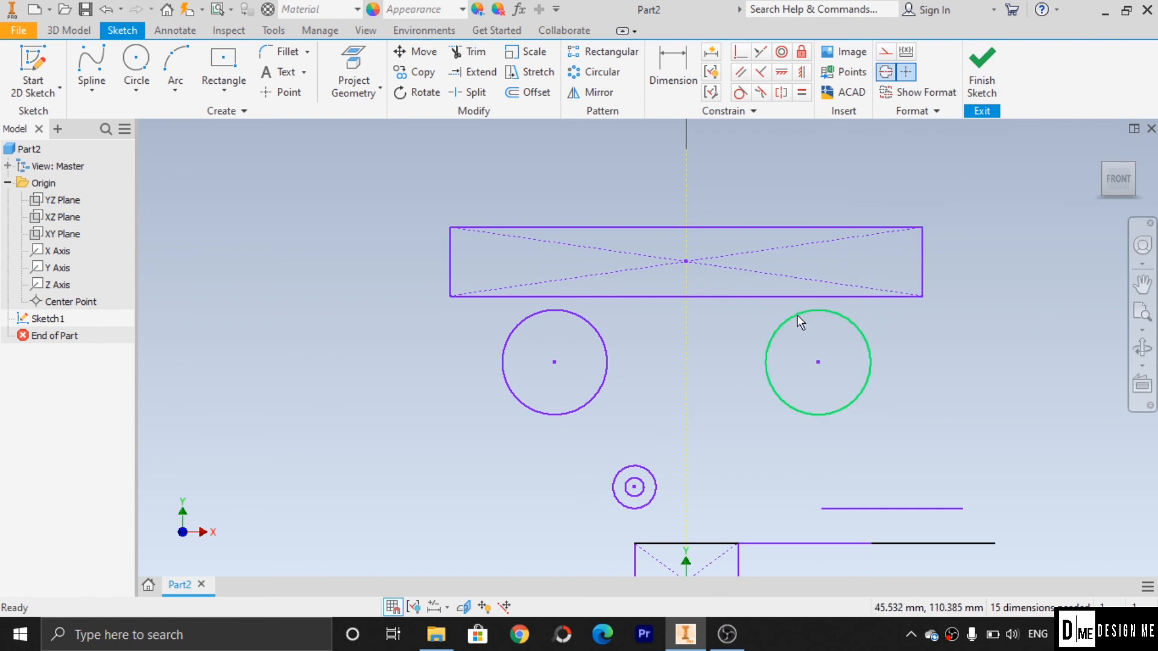
left_click(875, 509)
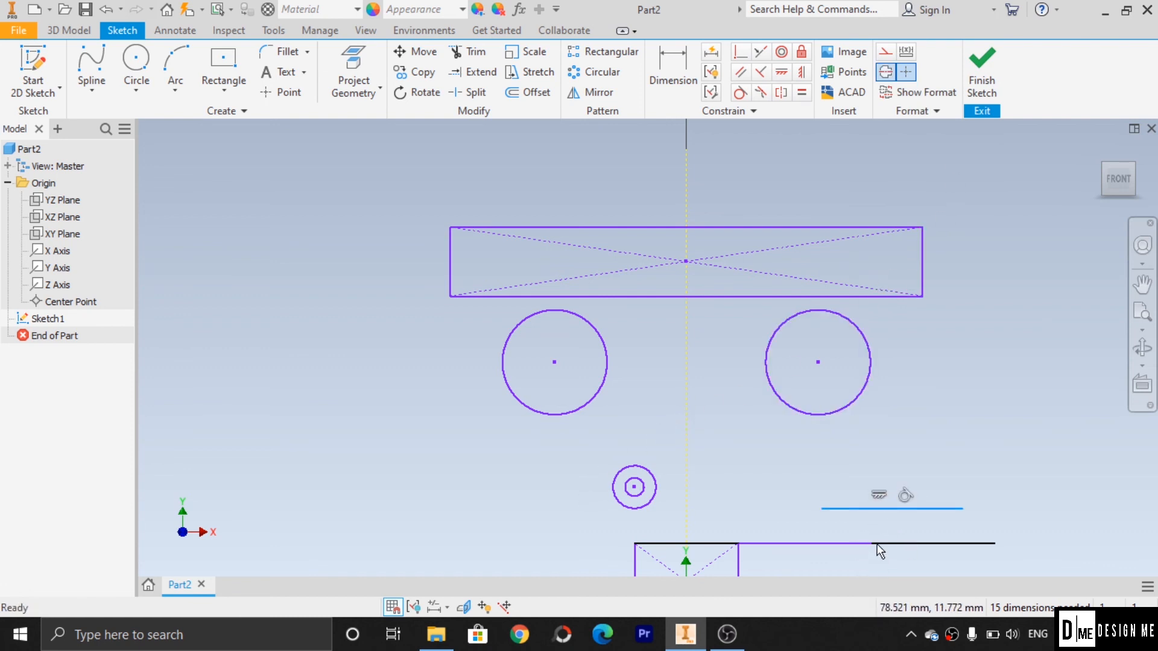
left_click(885, 73)
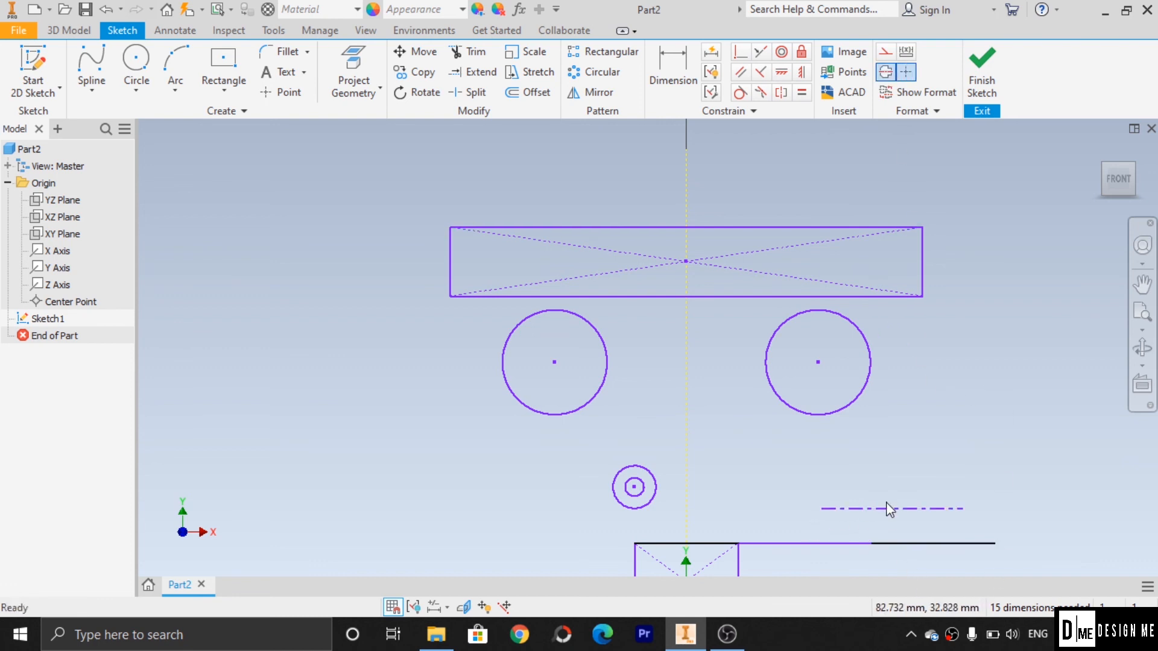
left_click_drag(887, 508, 796, 447)
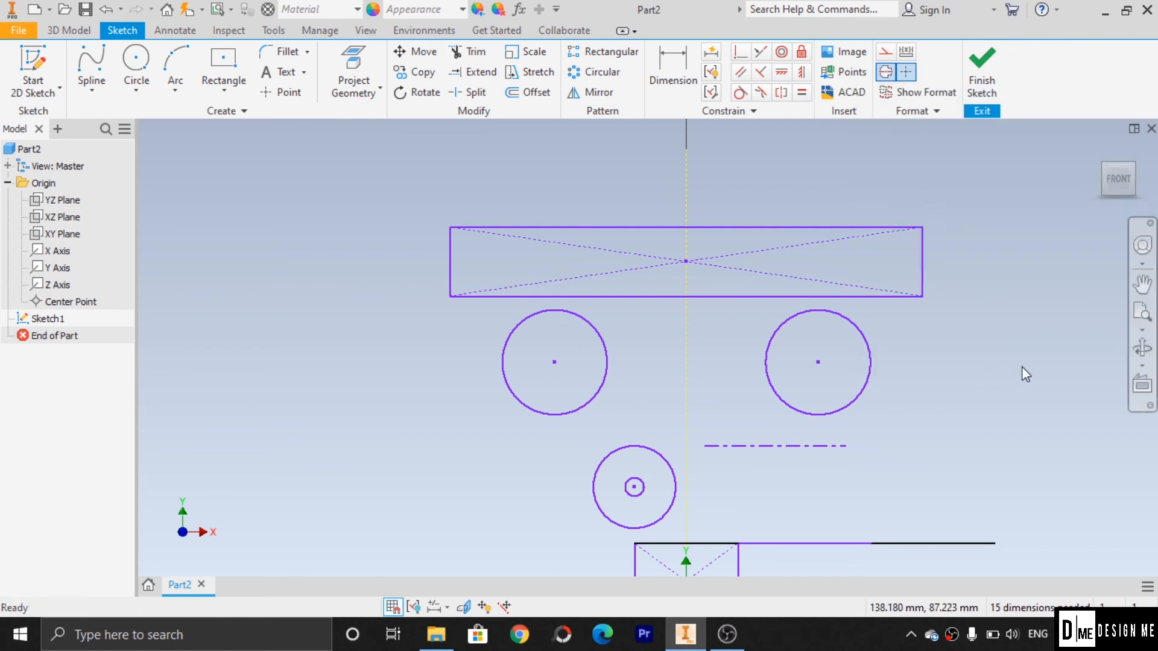
Try to switch the centre point of the circle right of the Y axis to Center Point format
left_click(856, 329)
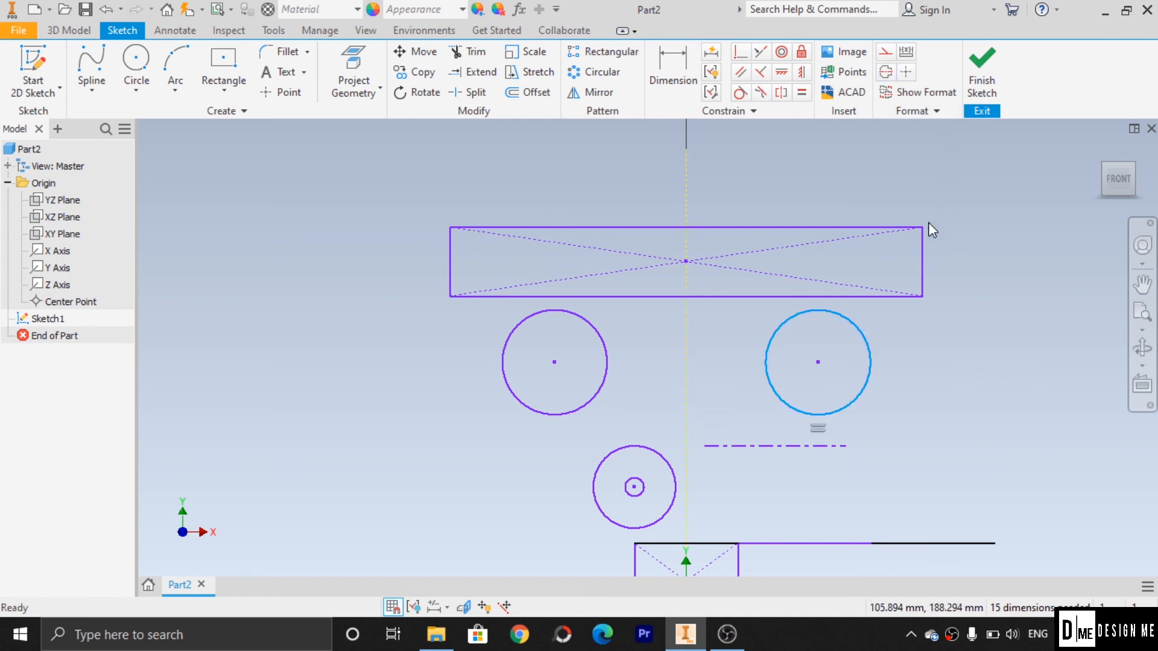
left_click(819, 363)
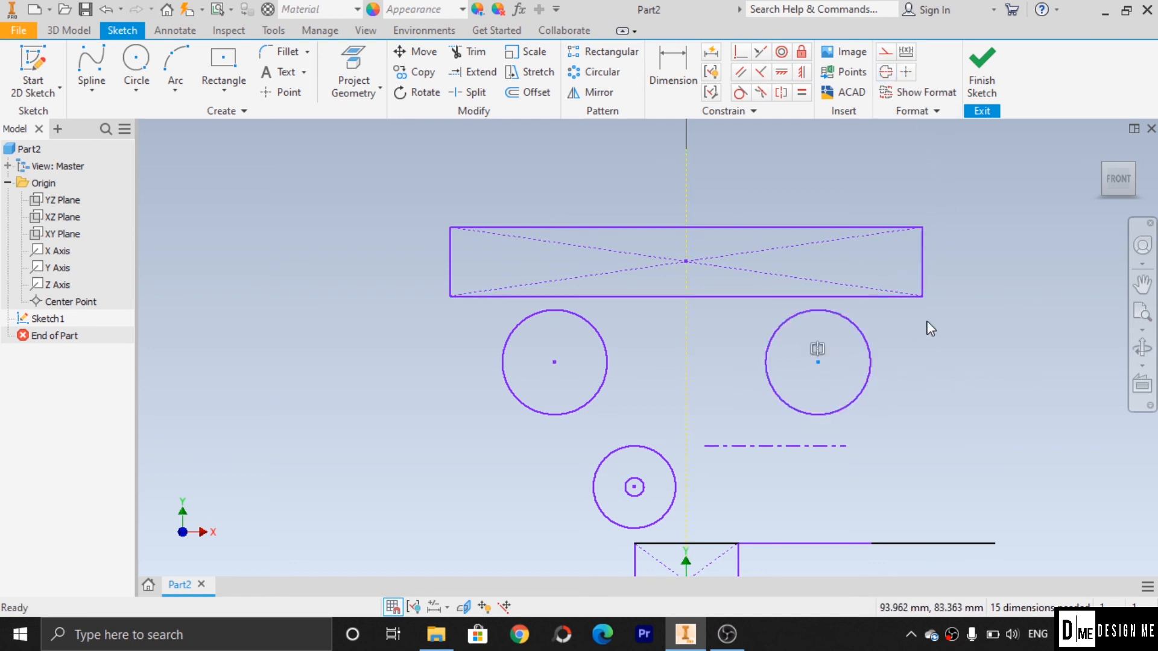
left_click(906, 73)
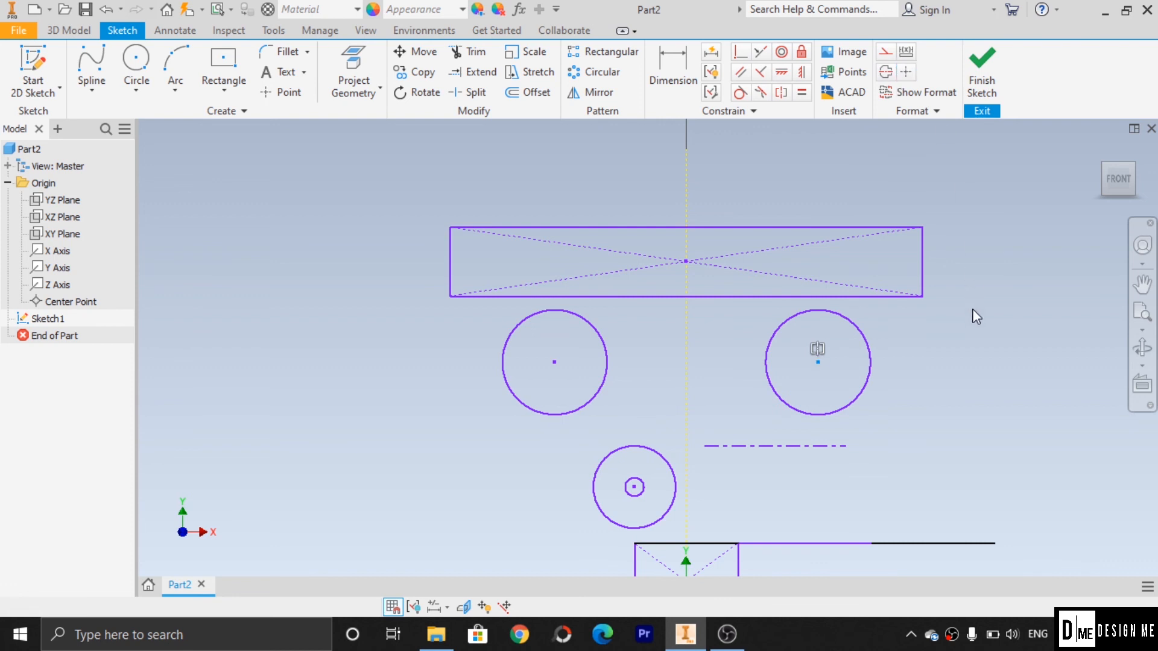
left_click(926, 395)
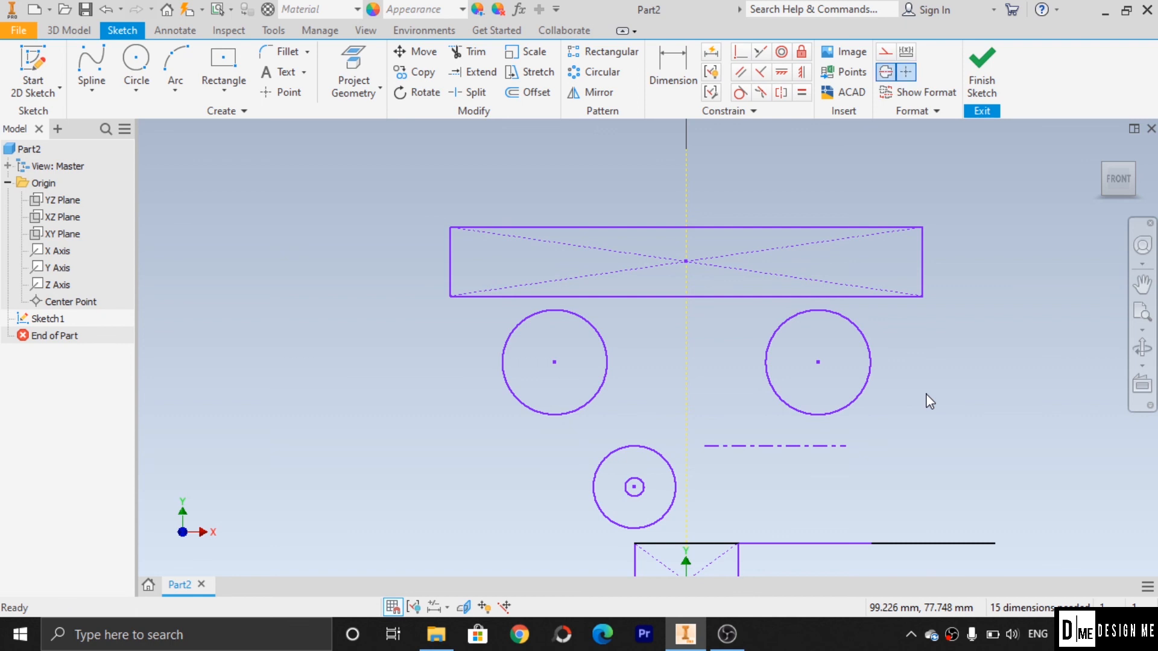